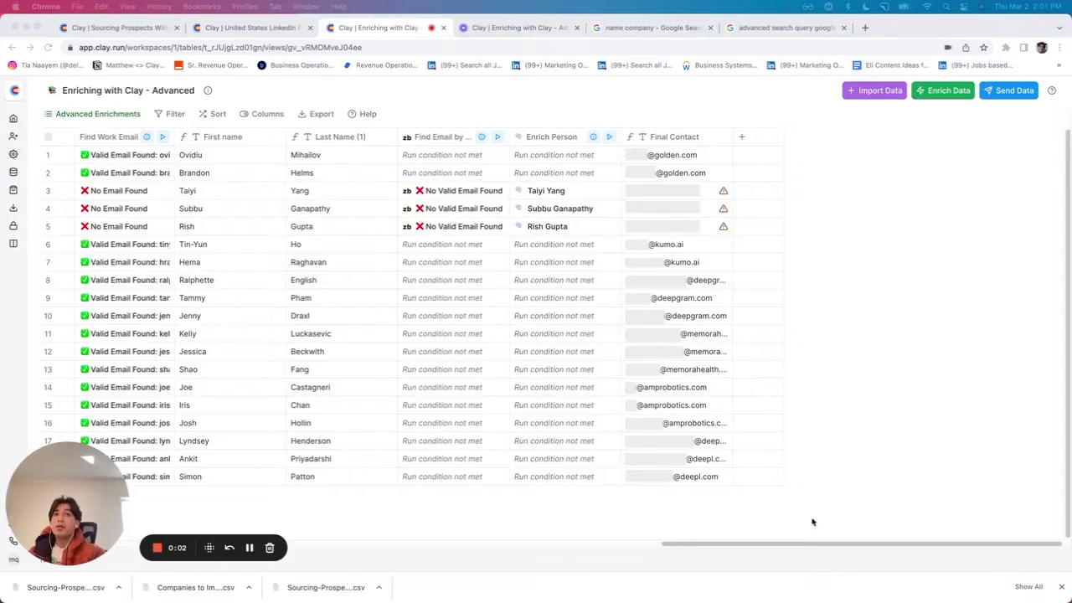
- Add a Scrape Website enrichment column that uses the Website column as its Website URL
left_click_drag(794, 543, 740, 483)
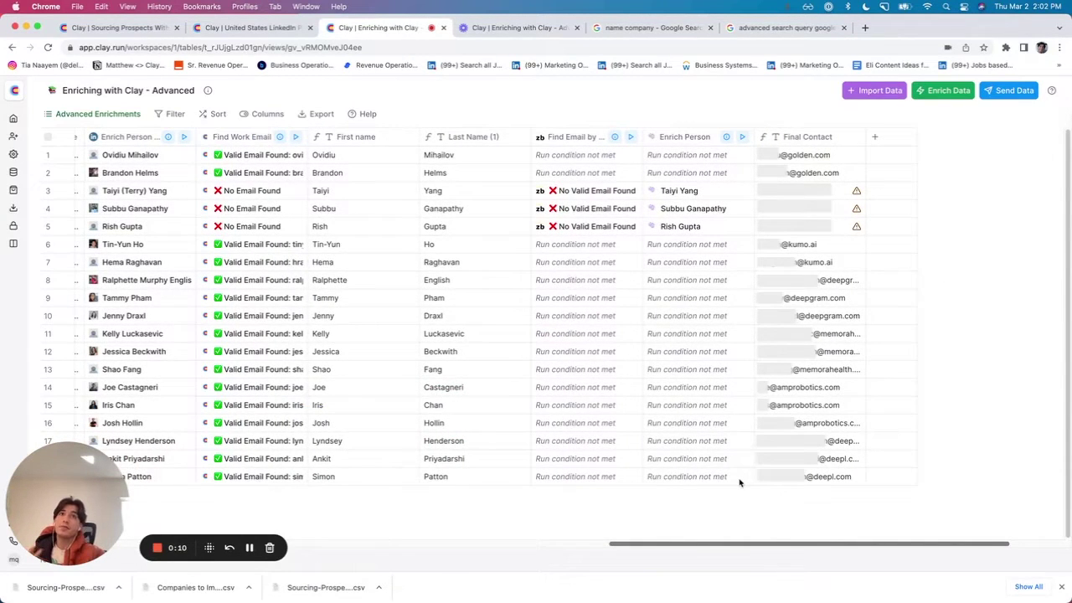
left_click_drag(740, 482, 737, 478)
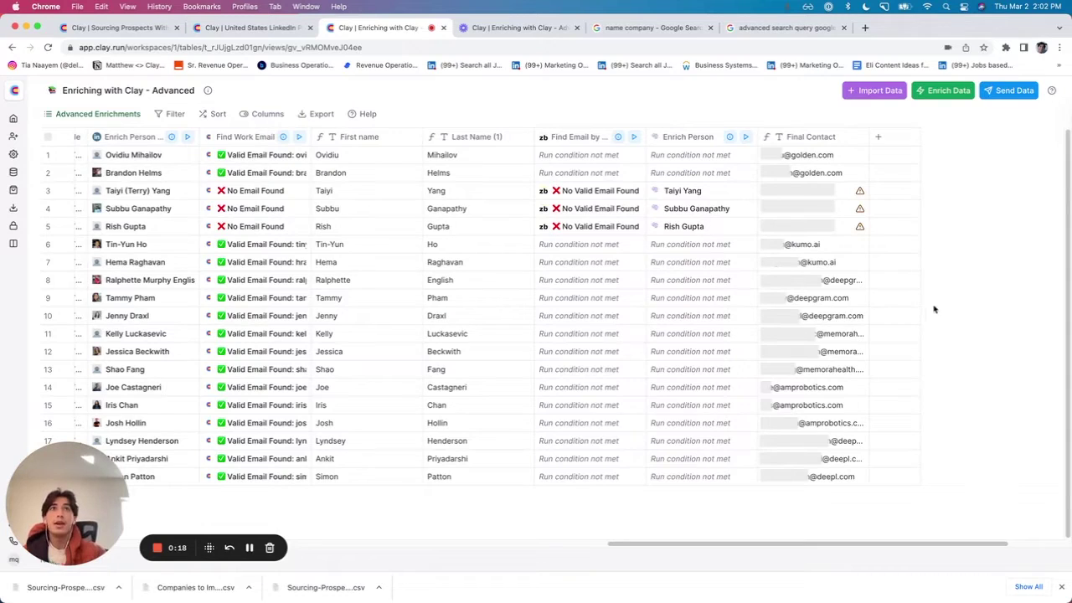
left_click(949, 94)
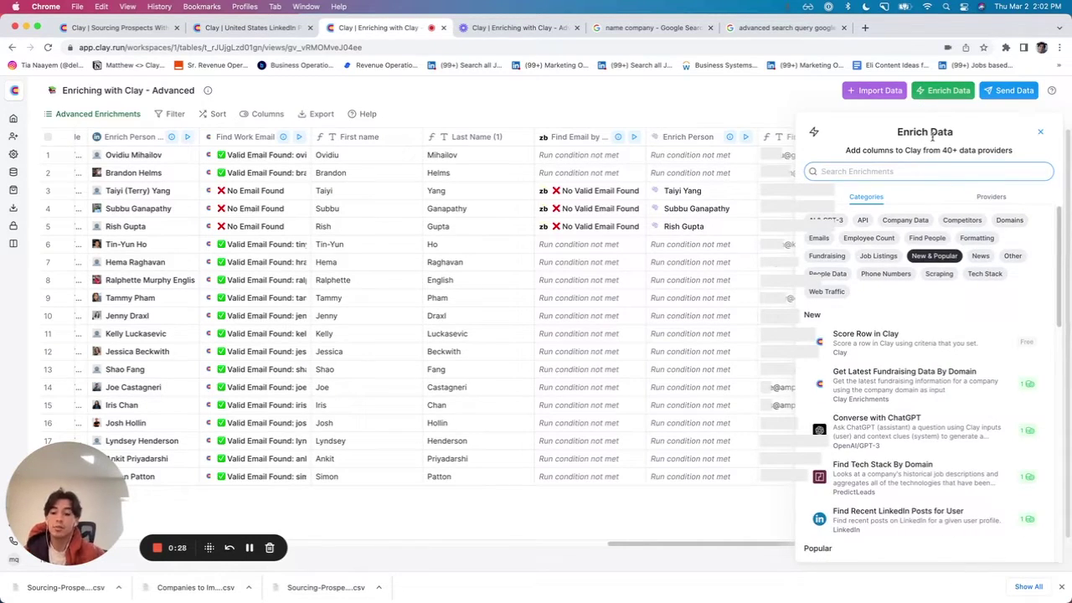
type("scrape")
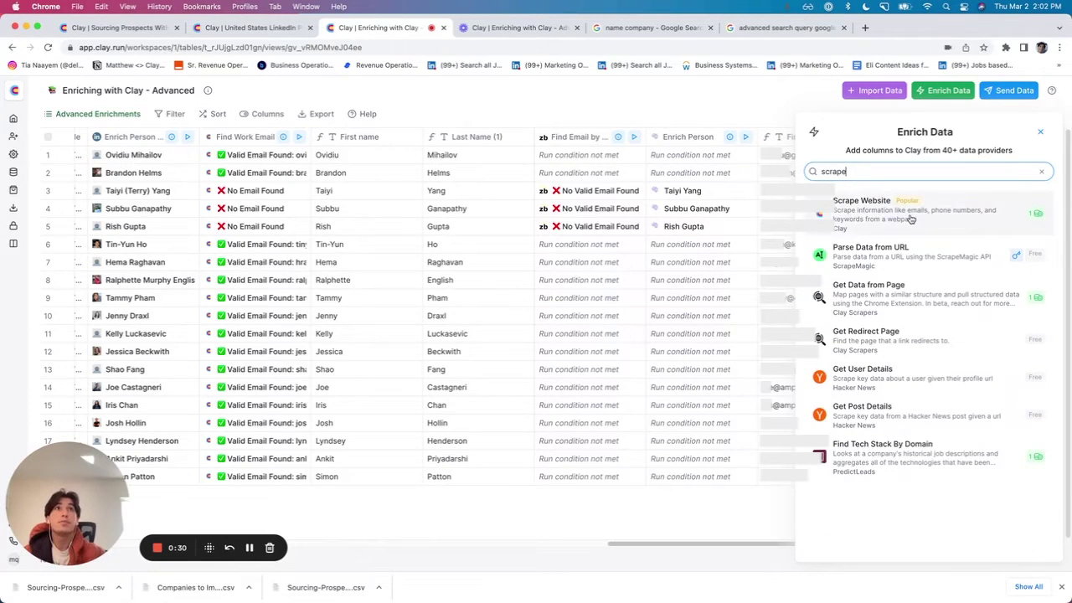
left_click(911, 217)
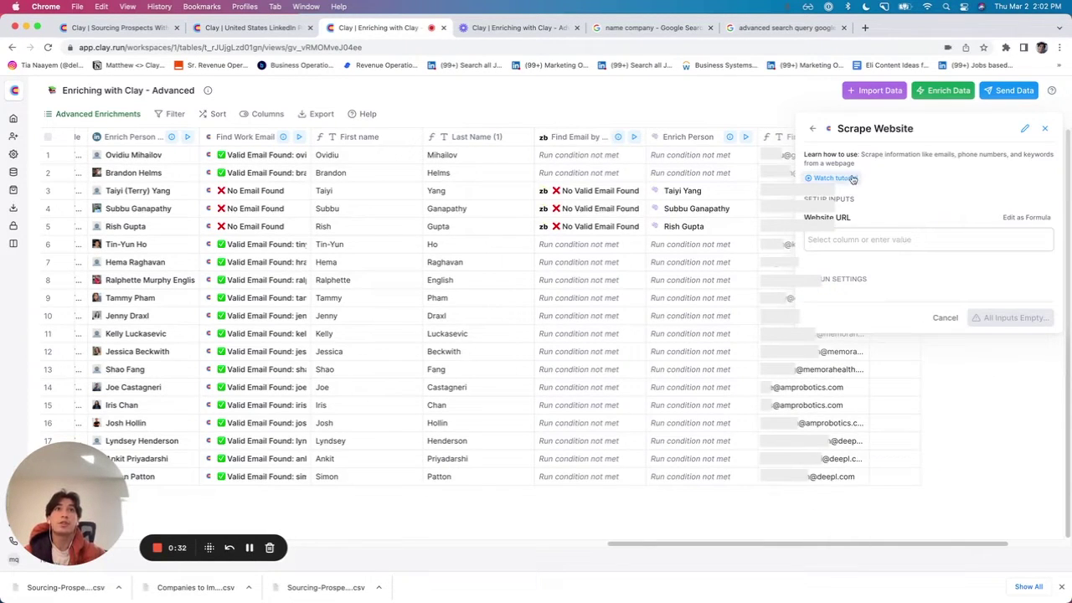
left_click(868, 240)
left_click(897, 290)
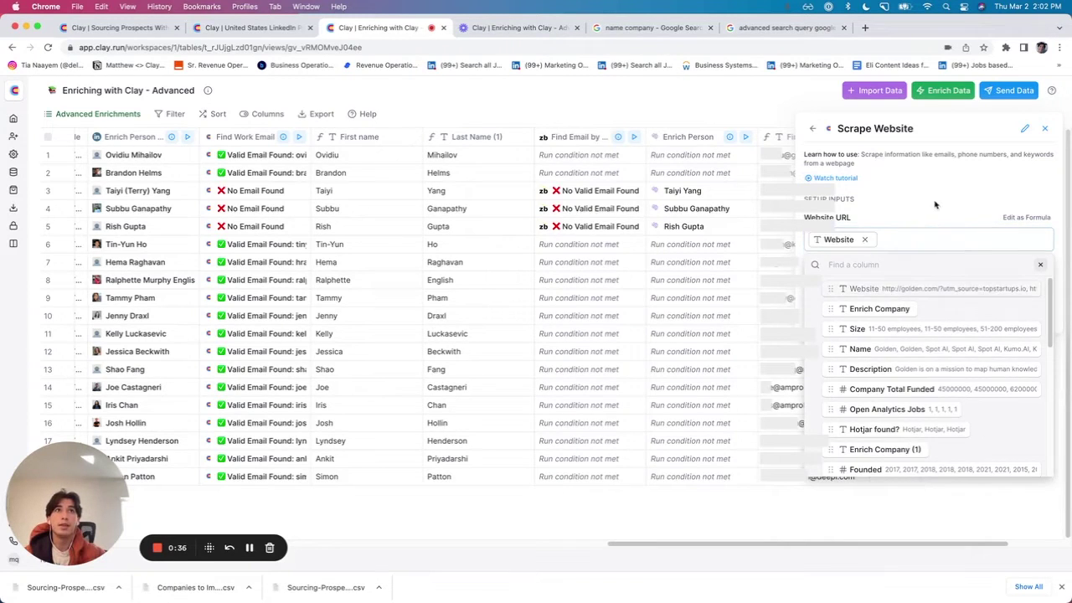
left_click(936, 204)
left_click(1018, 316)
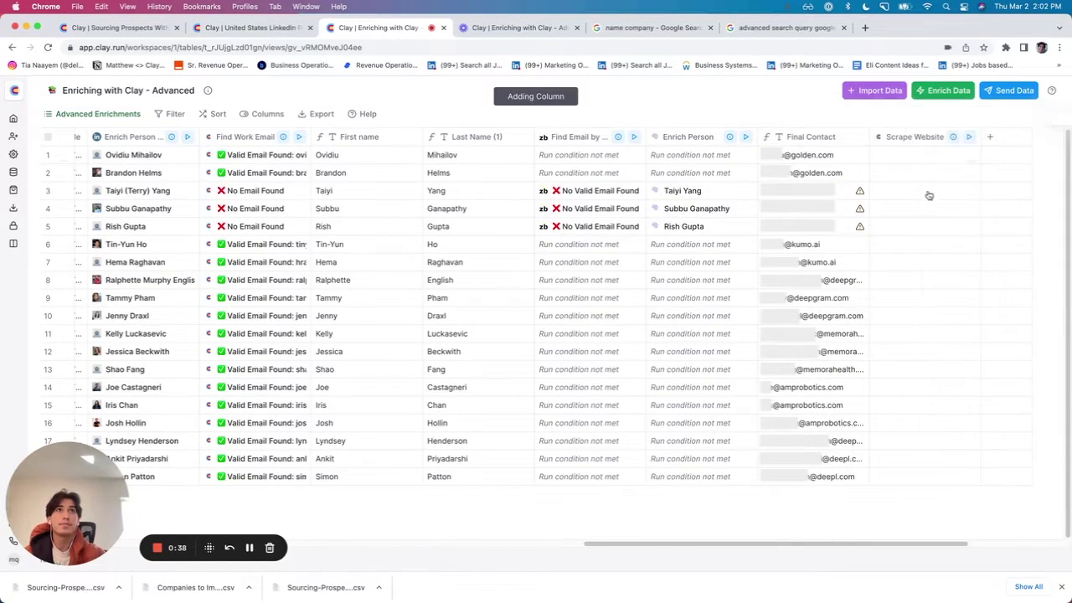
- Run the Scrape Website column for all rows that haven't run or have errors
left_click(970, 137)
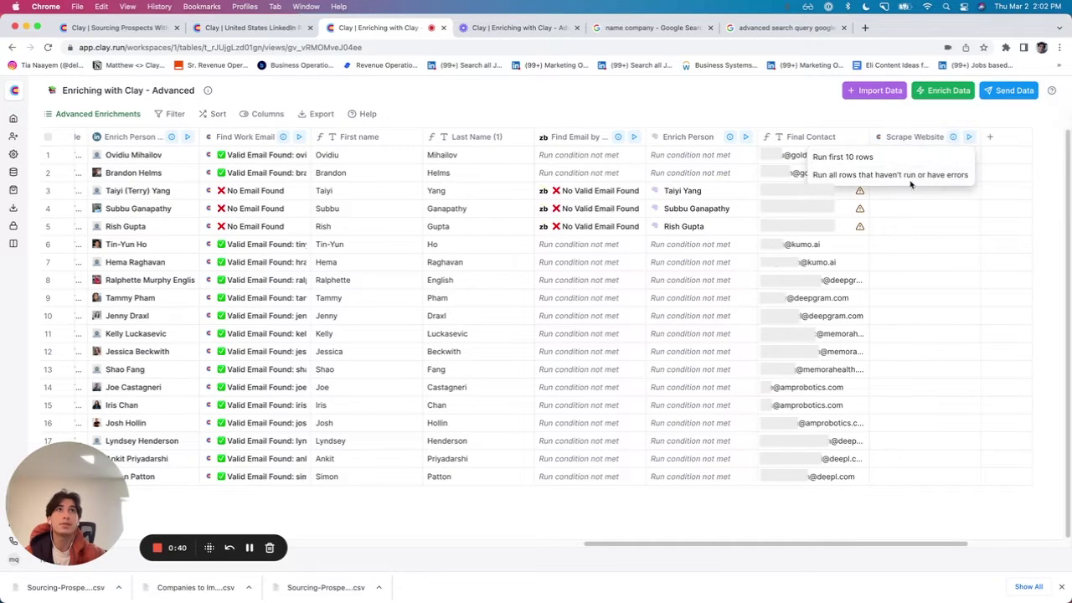
left_click(913, 176)
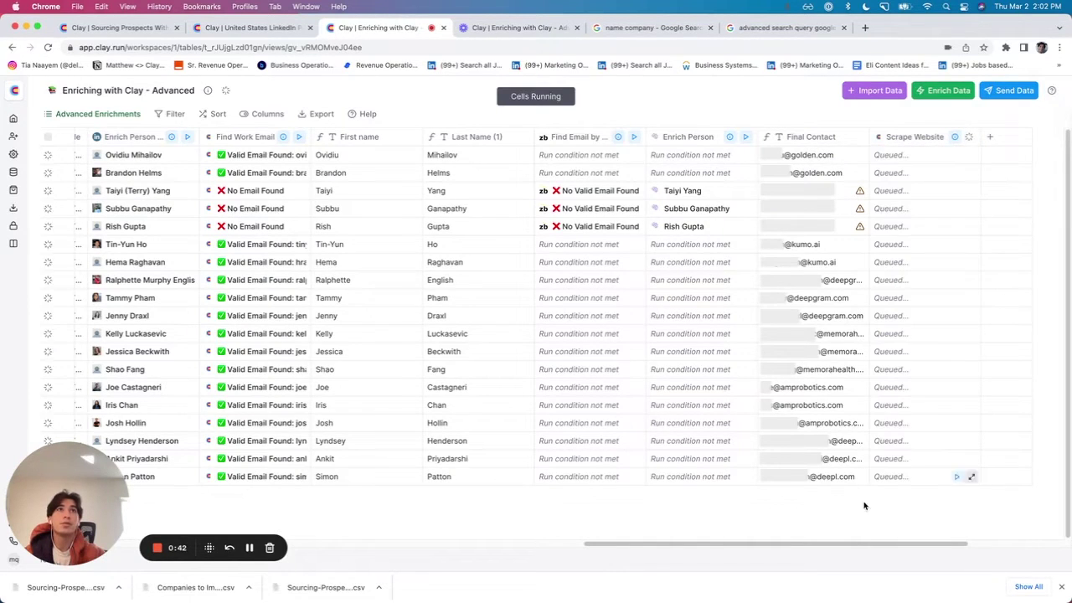
left_click_drag(856, 544, 901, 540)
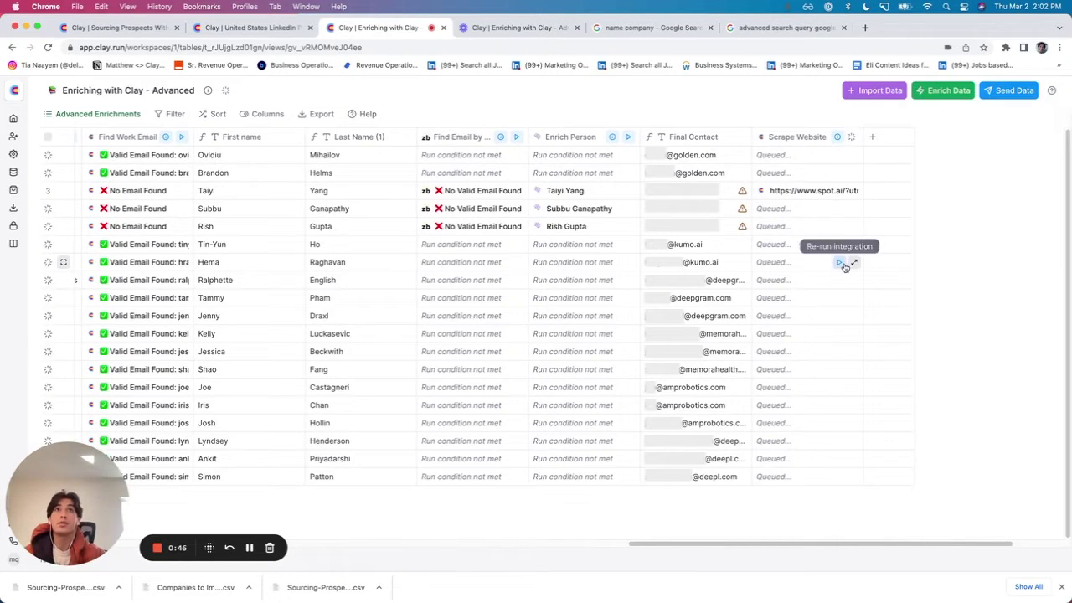
- Examine the scraped website data in row 3, including its body text, and close the cell details
left_click(855, 191)
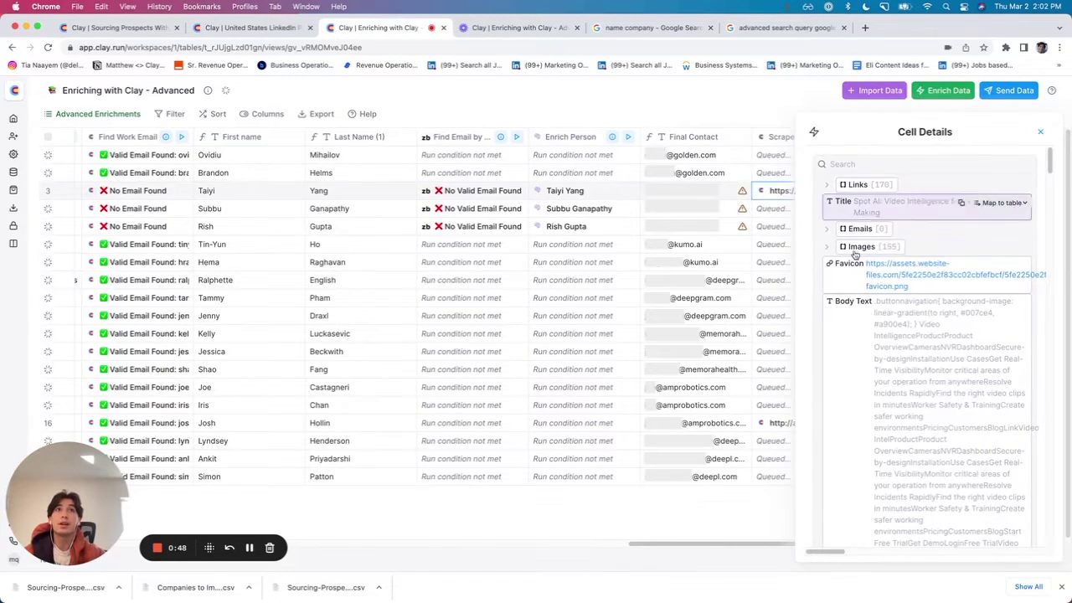
scroll(878, 330, "down", 10)
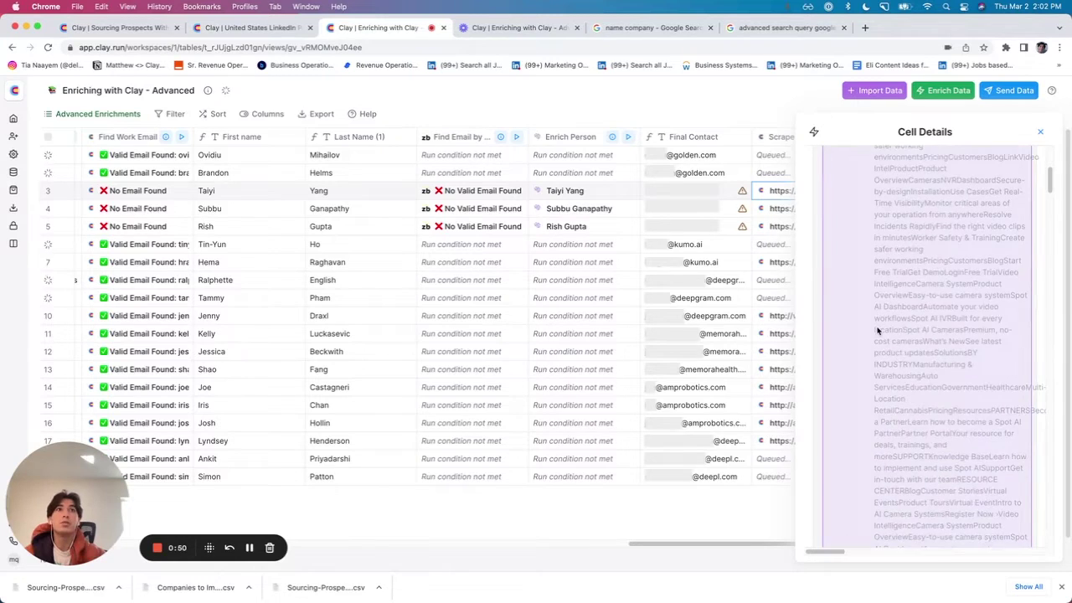
scroll(878, 330, "up", 5)
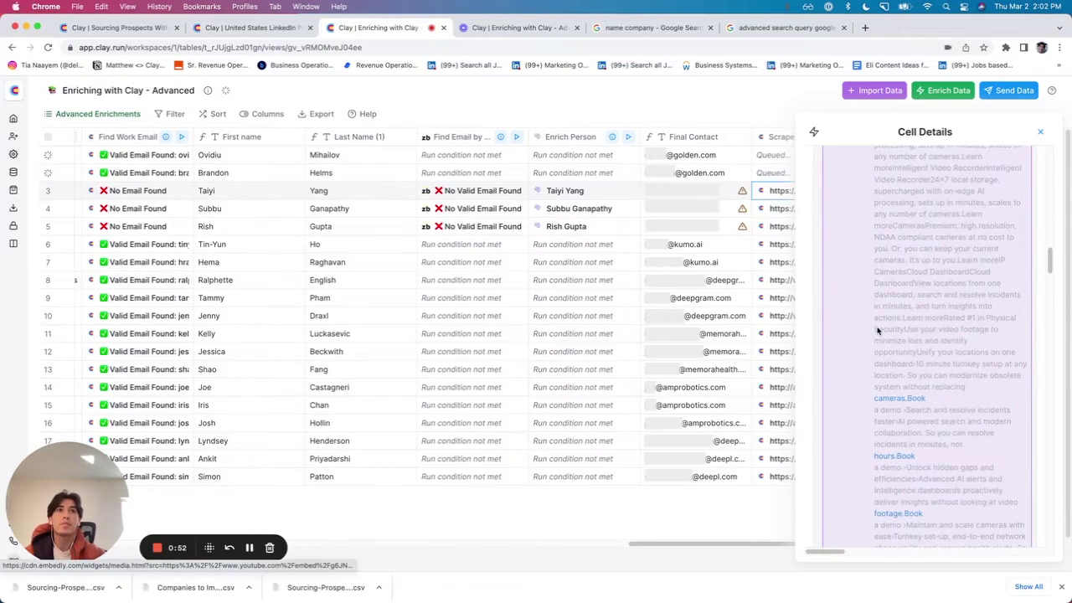
scroll(878, 331, "up", 5)
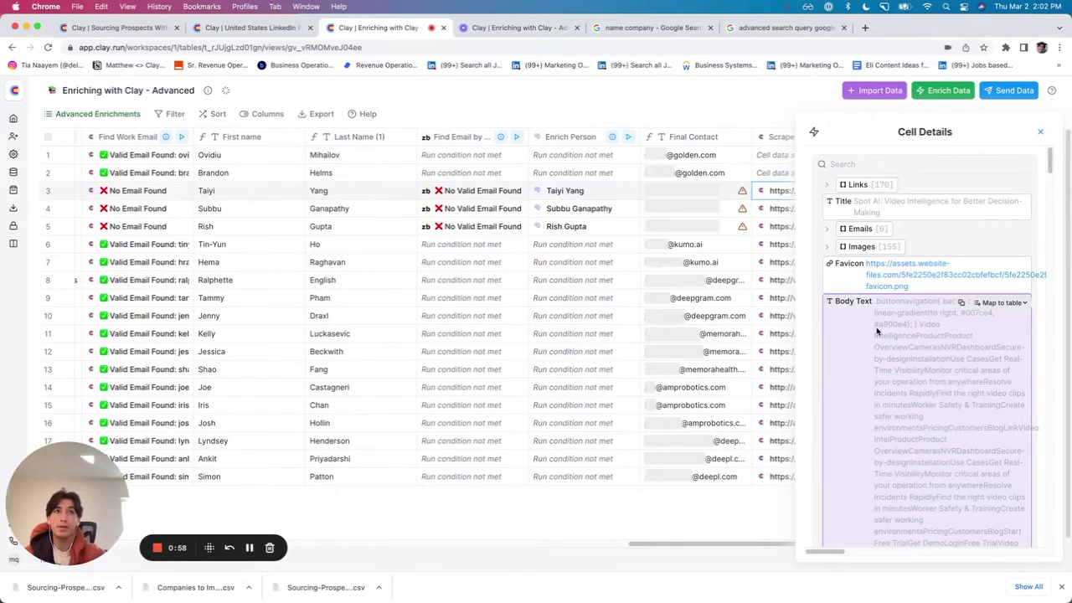
left_click(1039, 136)
- Find the OpenAI/GPT-3 Complete Prompt enrichment and open its Prompt input with Clay's GPT-3 API key selected
left_click(942, 90)
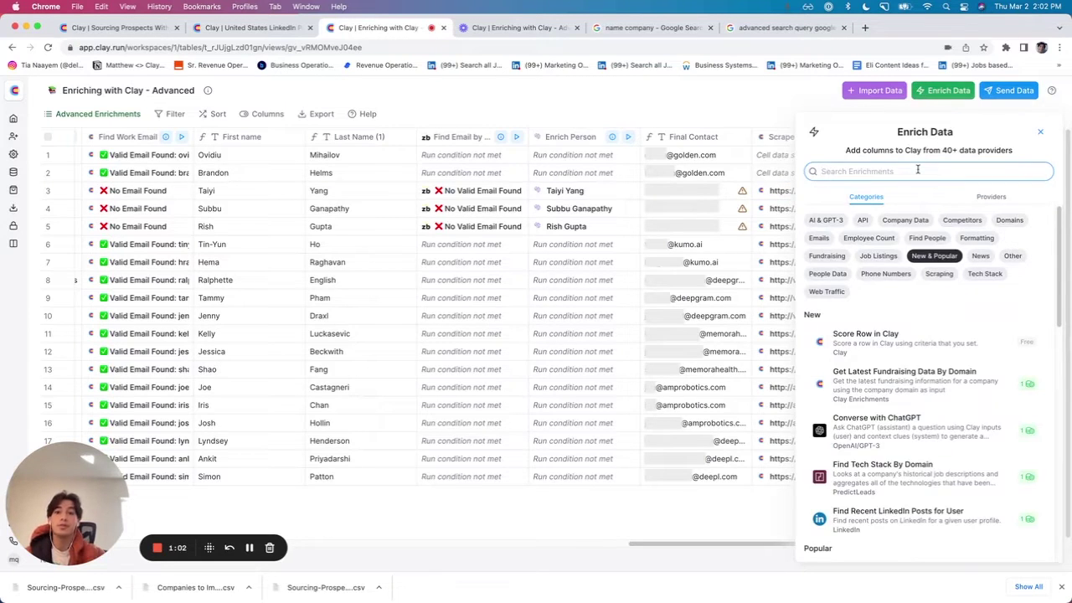
type("gpt")
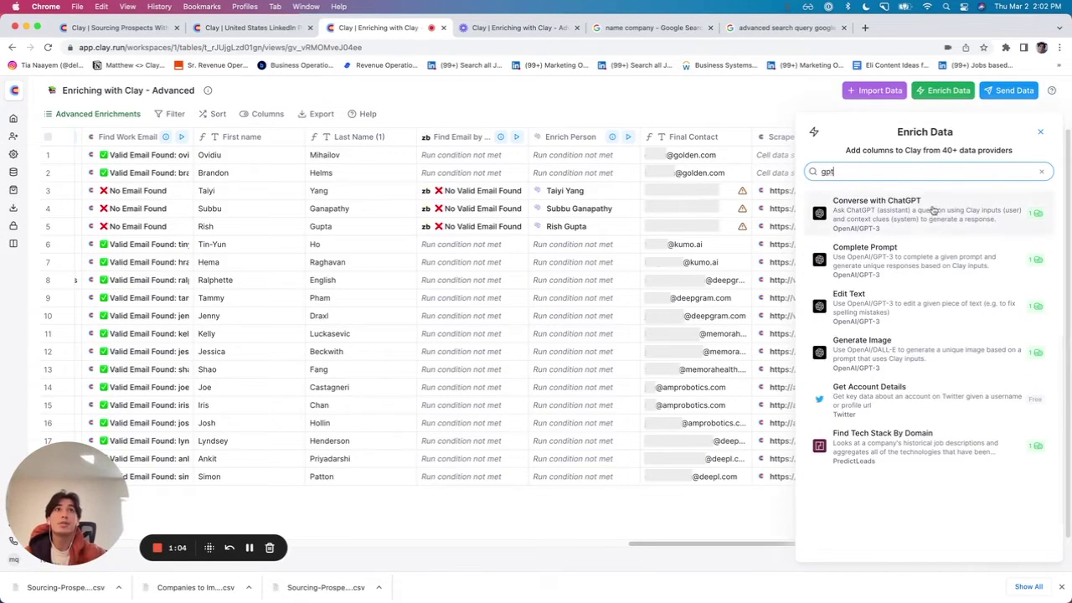
left_click(908, 263)
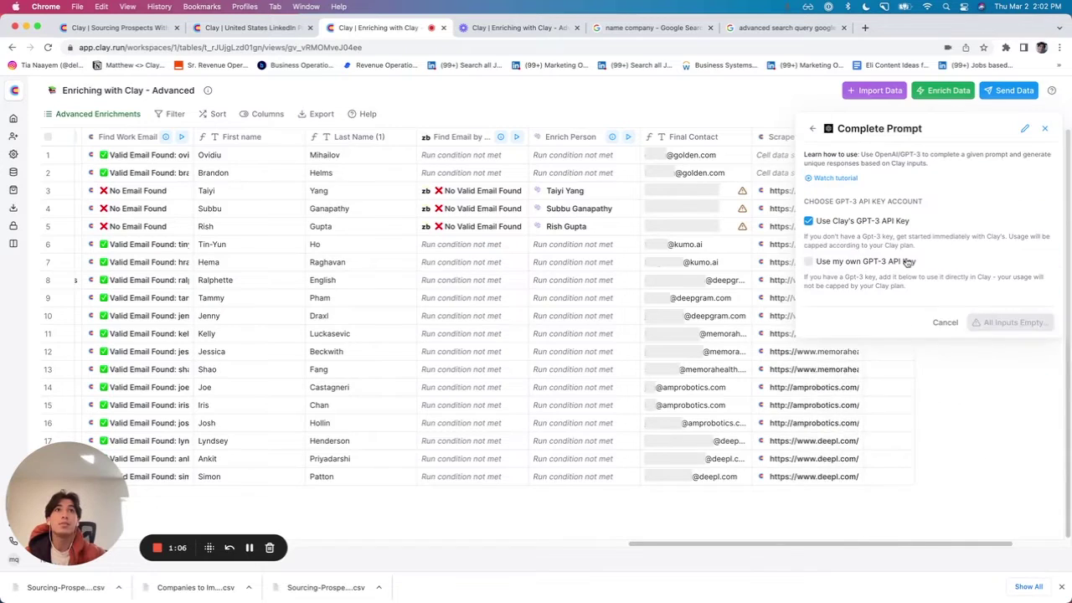
left_click(863, 352)
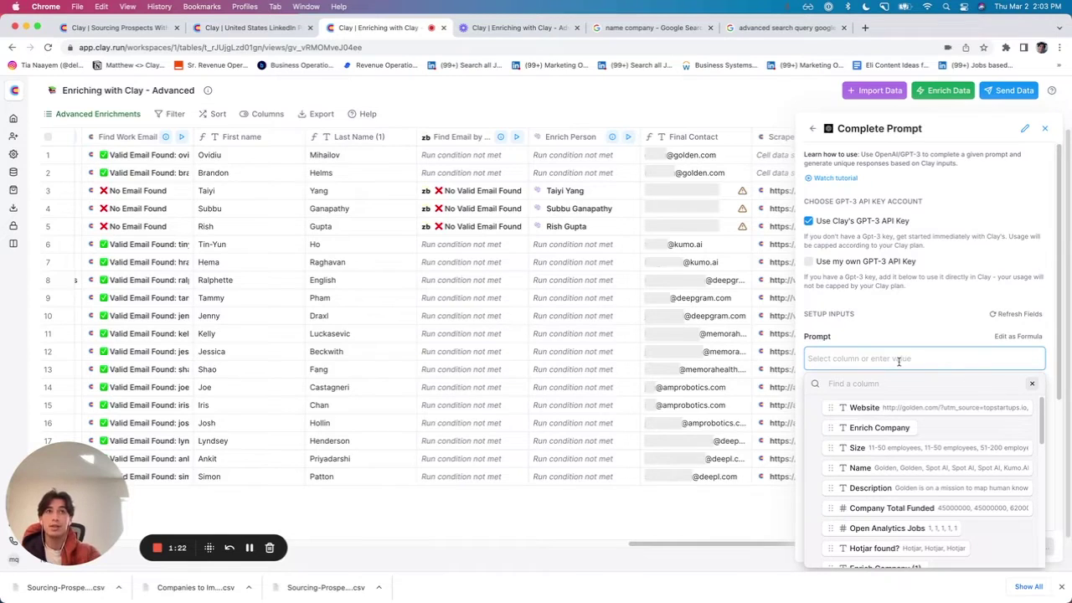
left_click(248, 548)
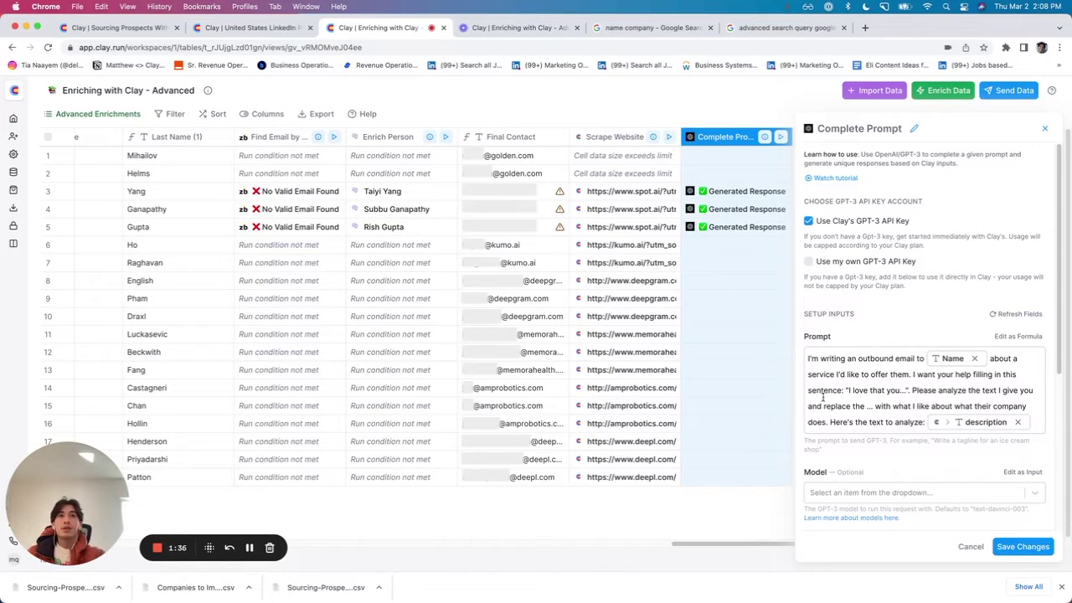
- Review the outreach prompt in the Complete Prompt settings and the Scrape Website fields available to it, and close without changes
left_click(915, 388)
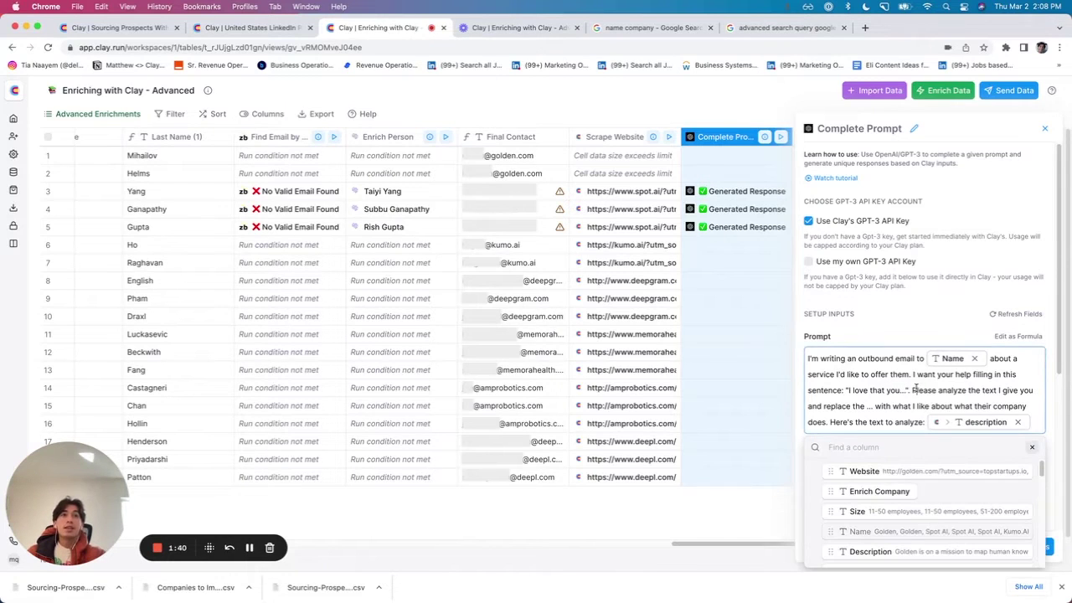
triple_click(869, 408)
left_click(880, 406)
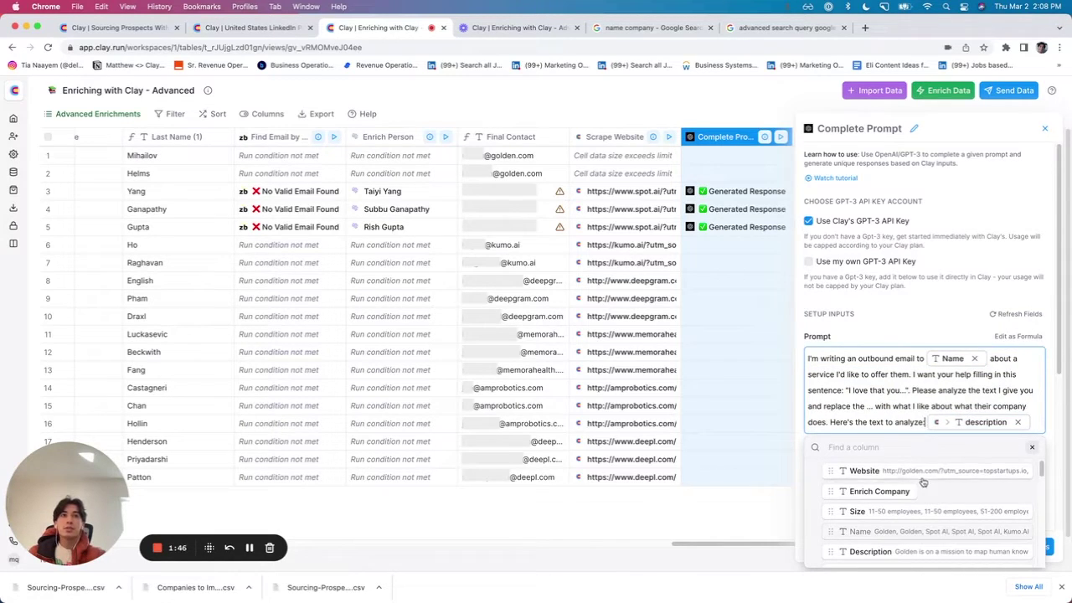
scroll(926, 489, "down", 5)
scroll(833, 517, "down", 1)
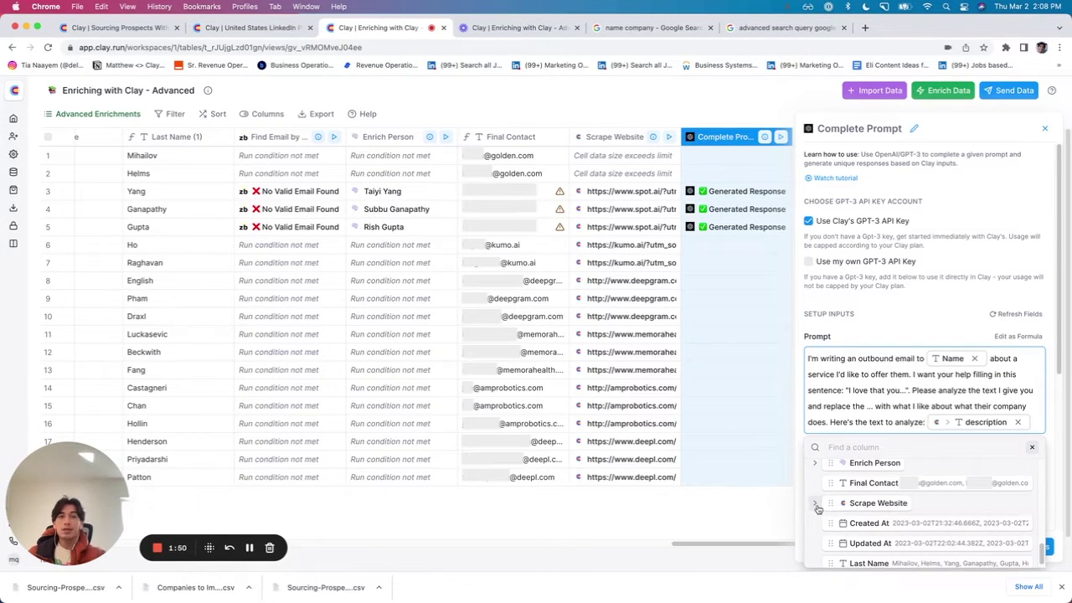
left_click(816, 505)
scroll(871, 520, "down", 3)
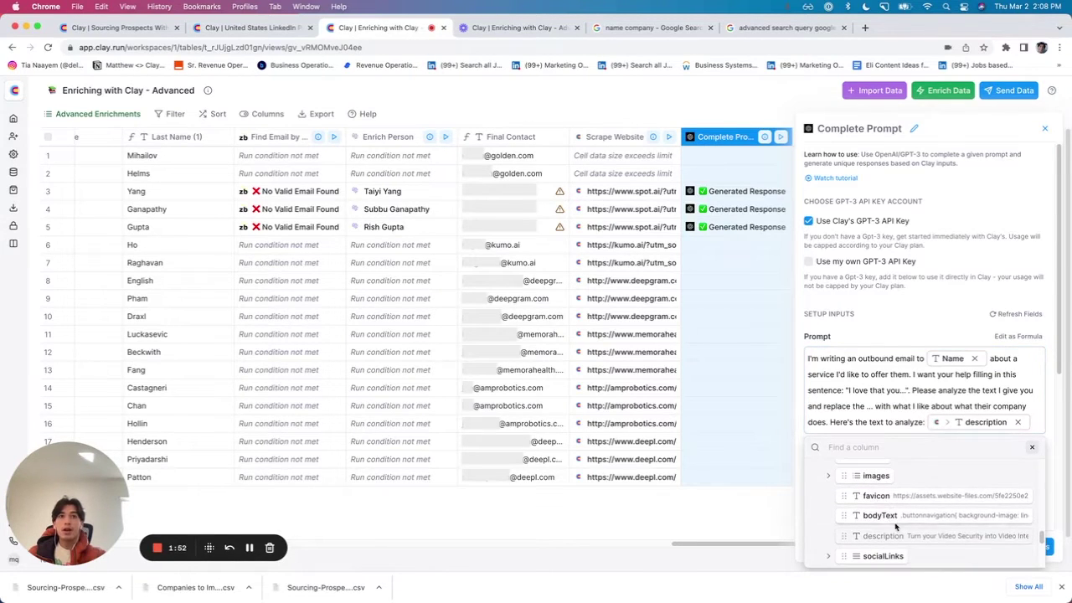
left_click(1035, 451)
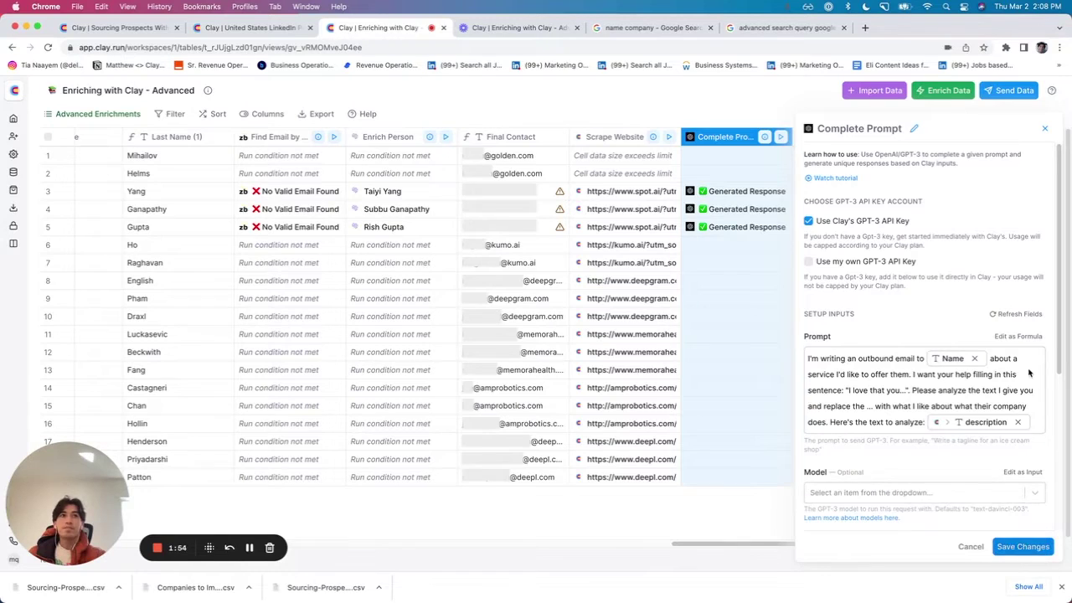
left_click(1045, 128)
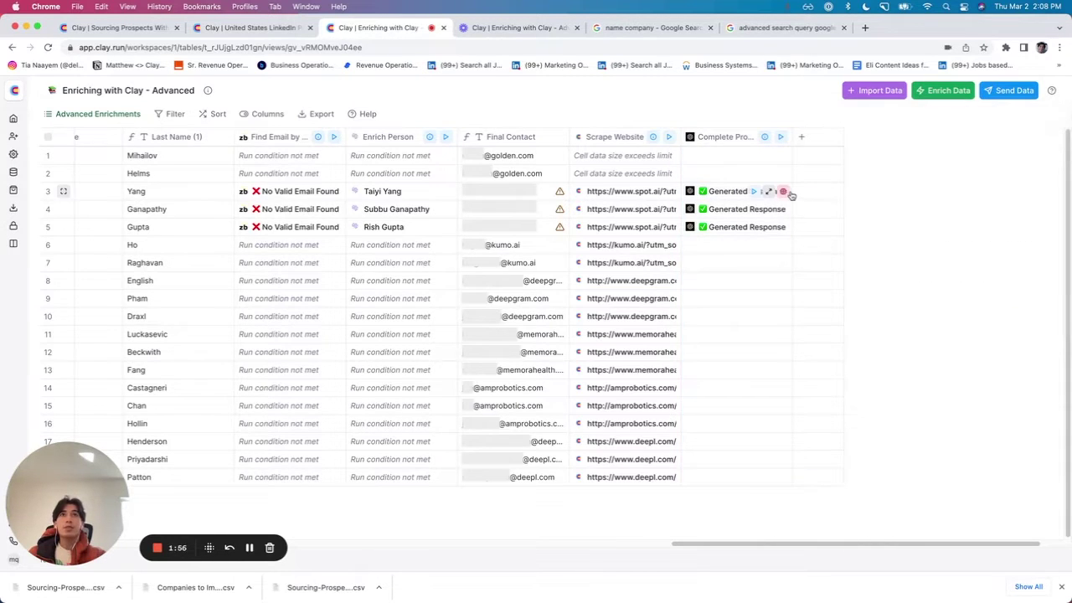
- Open row 3's generated response details and map the Completion value to a new table column
left_click(786, 192)
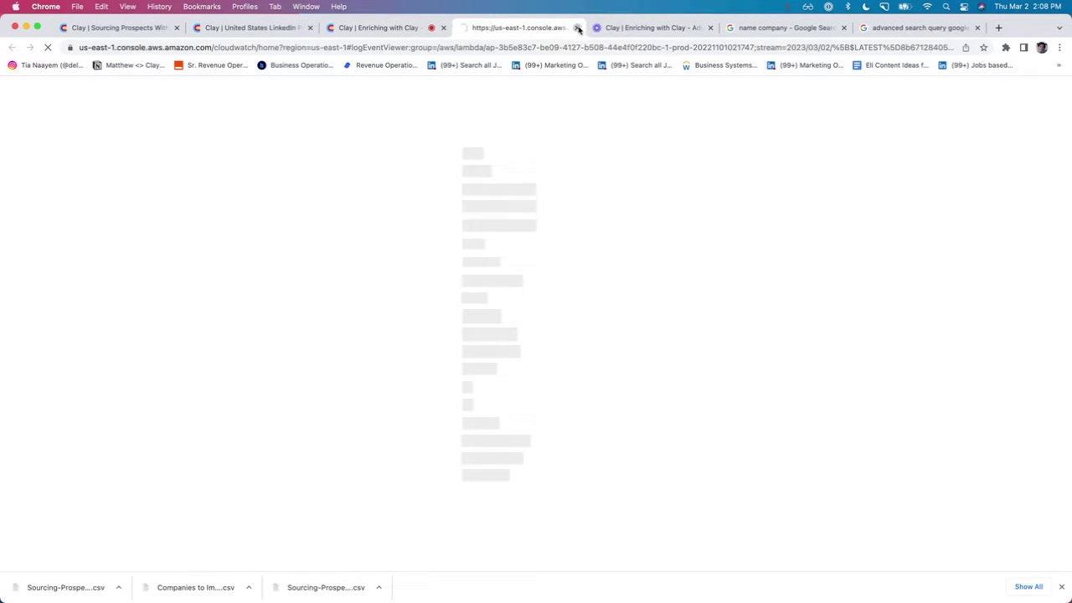
left_click(577, 27)
left_click(777, 193)
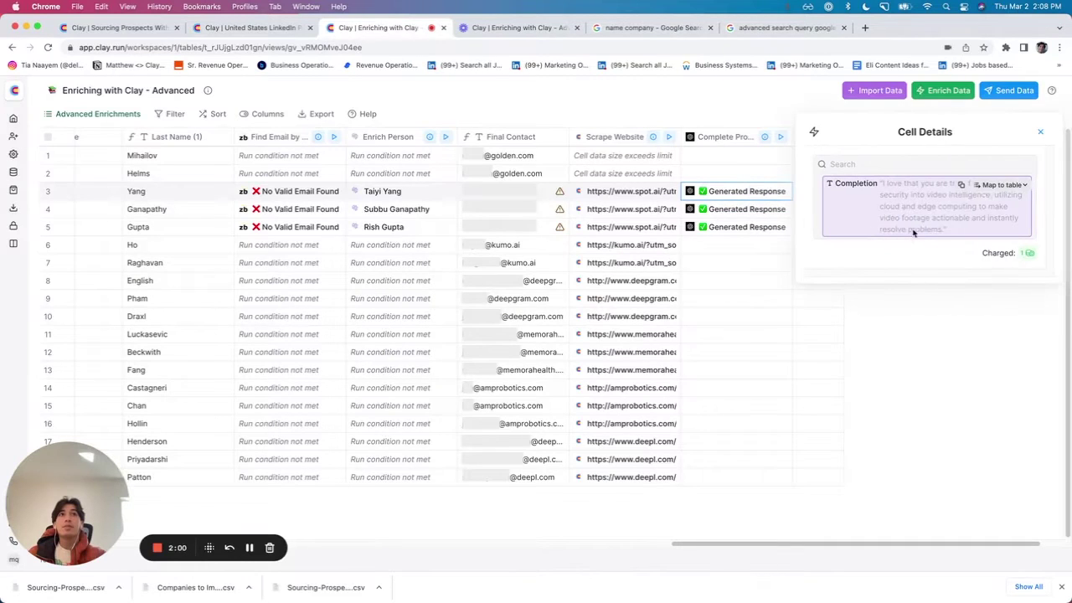
left_click(1011, 184)
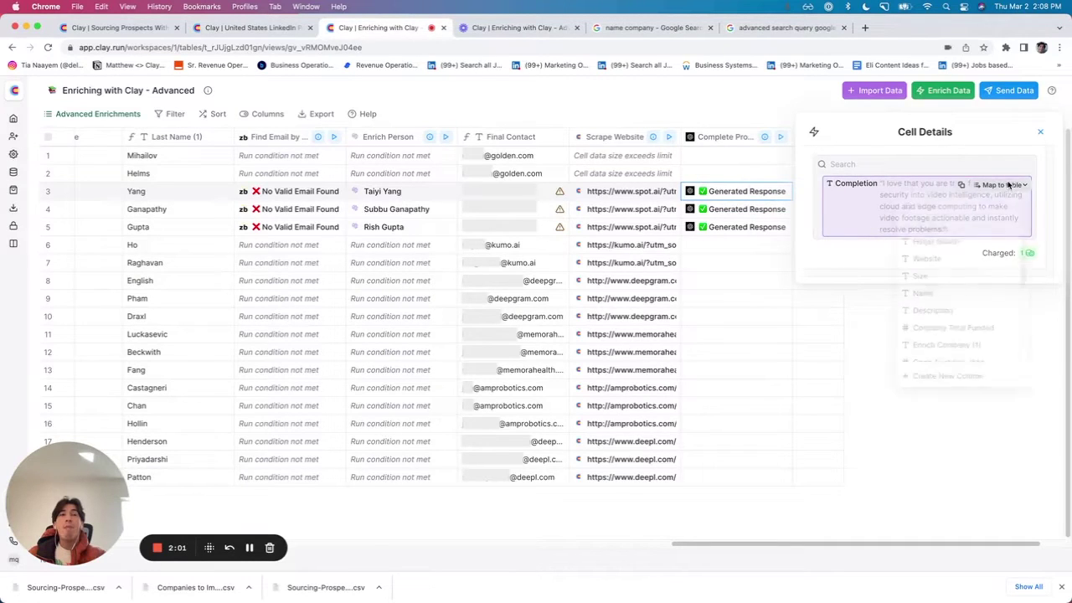
left_click(962, 383)
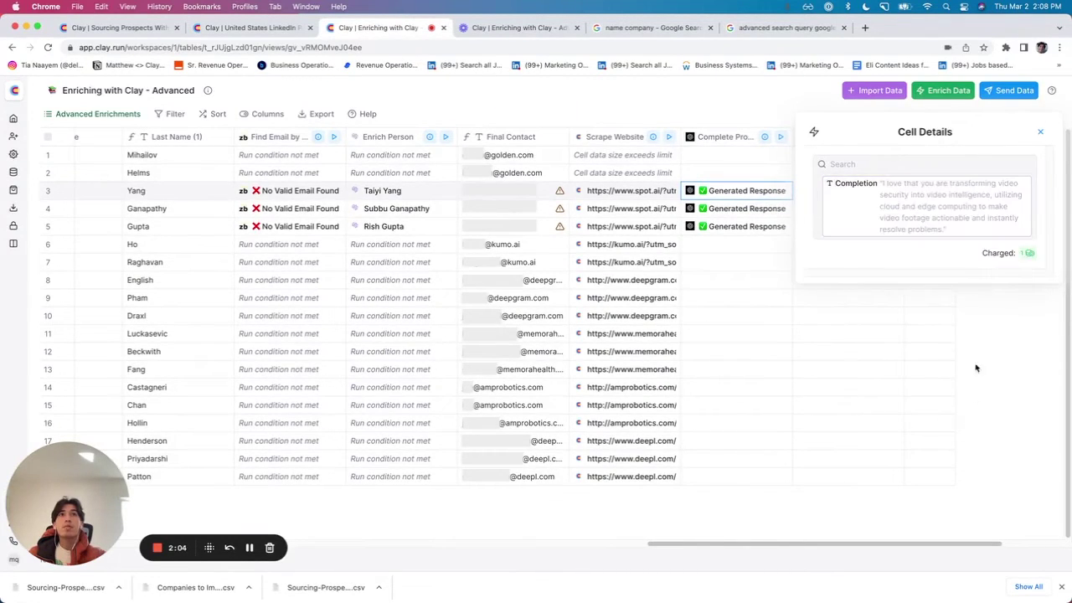
left_click(1040, 131)
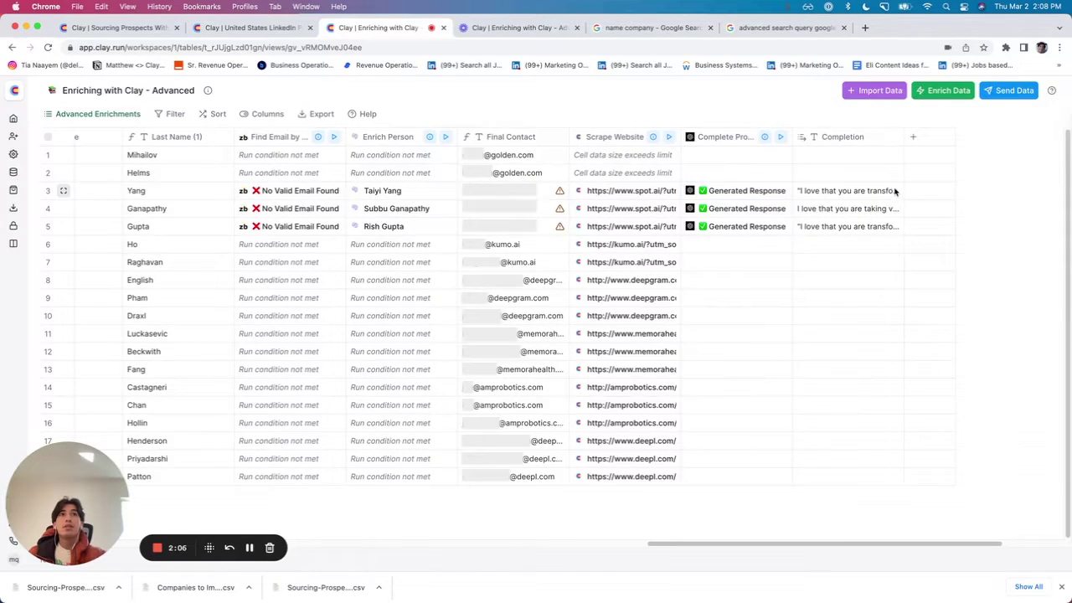
- Read the full generated sentences in the Completion column for rows 3 and 4
left_click(894, 191)
left_click(879, 192)
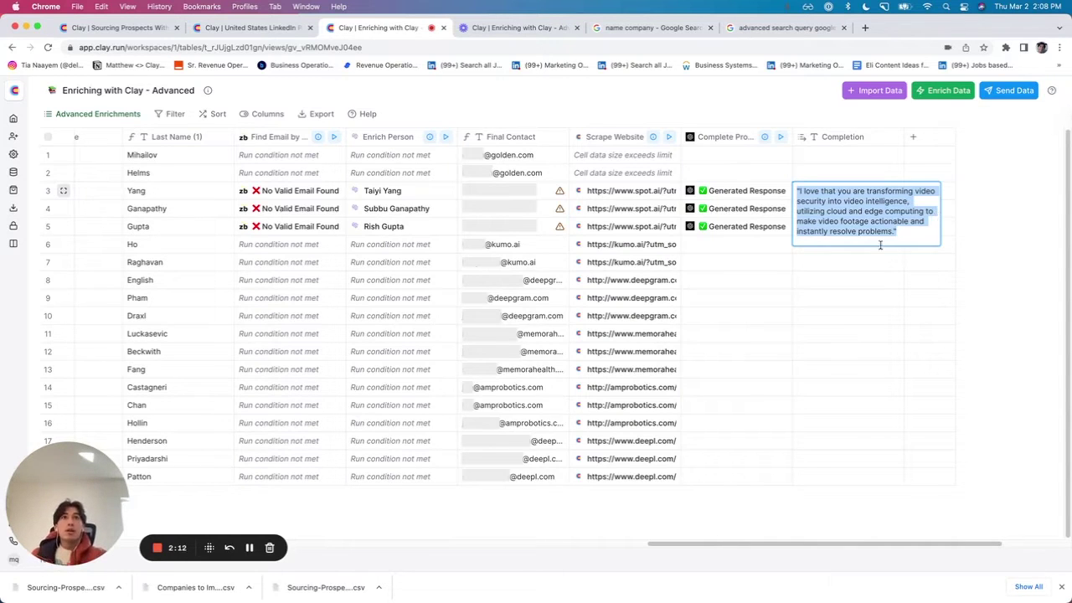
left_click(996, 231)
left_click(893, 212)
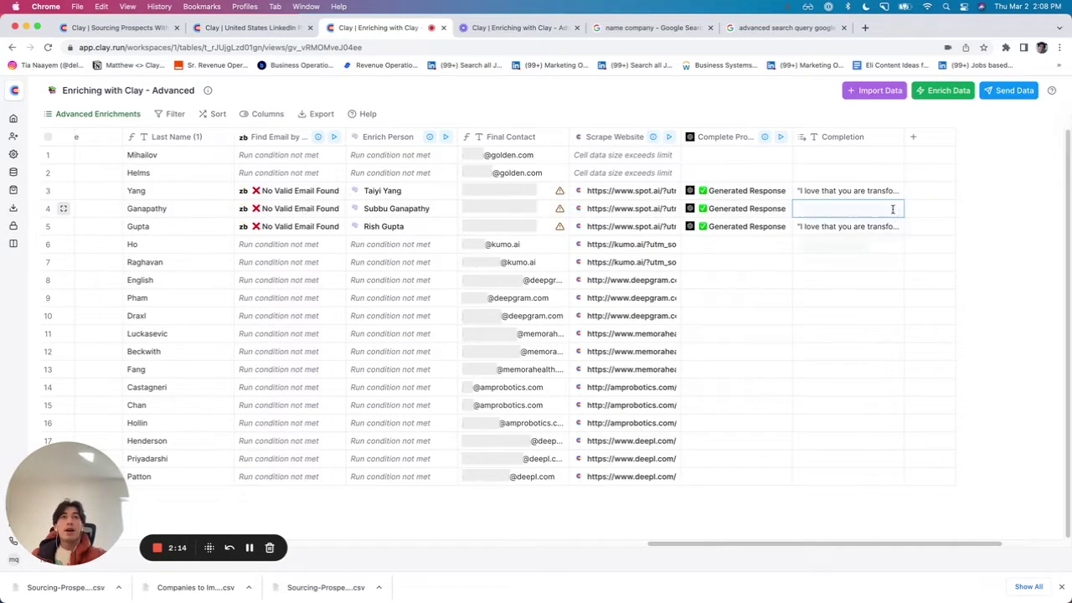
left_click(893, 211)
left_click(1001, 216)
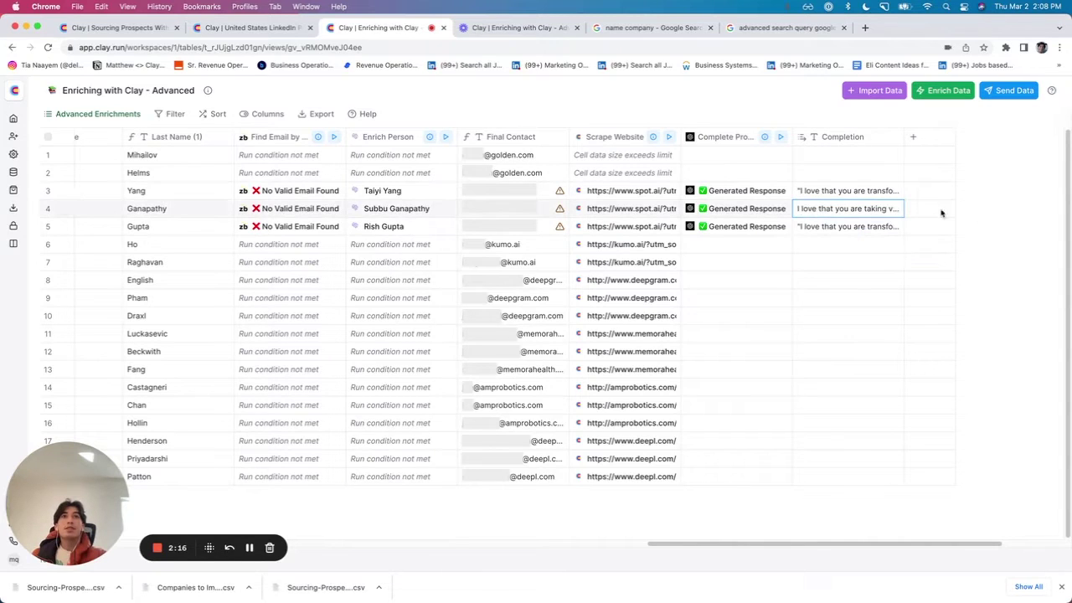
- Append ". Make this one sentence max." to the prompt of the Complete Prompt column and save the changes
left_click(737, 139)
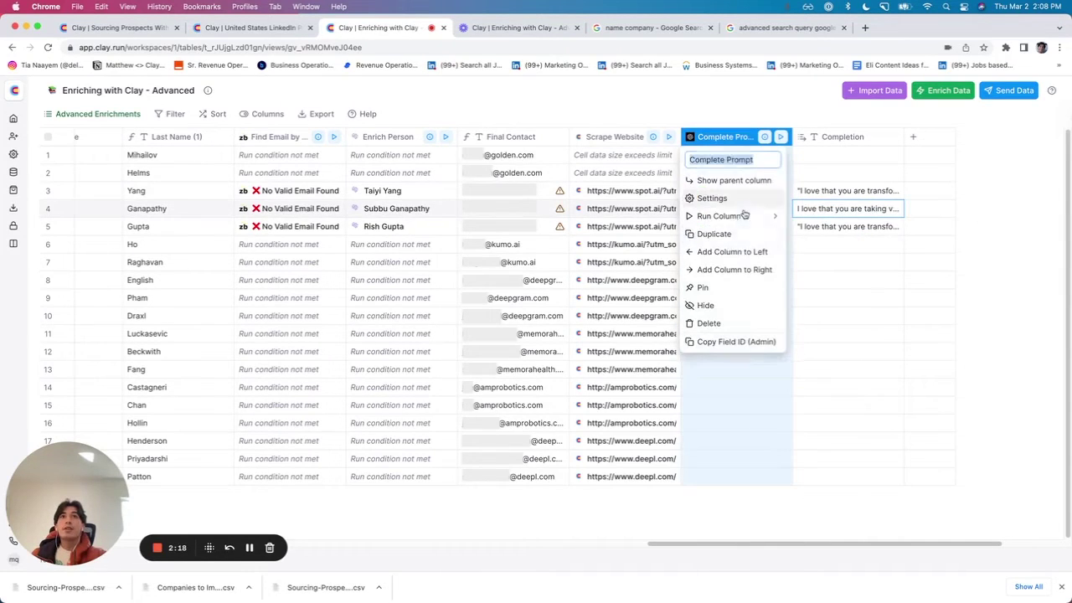
left_click(732, 197)
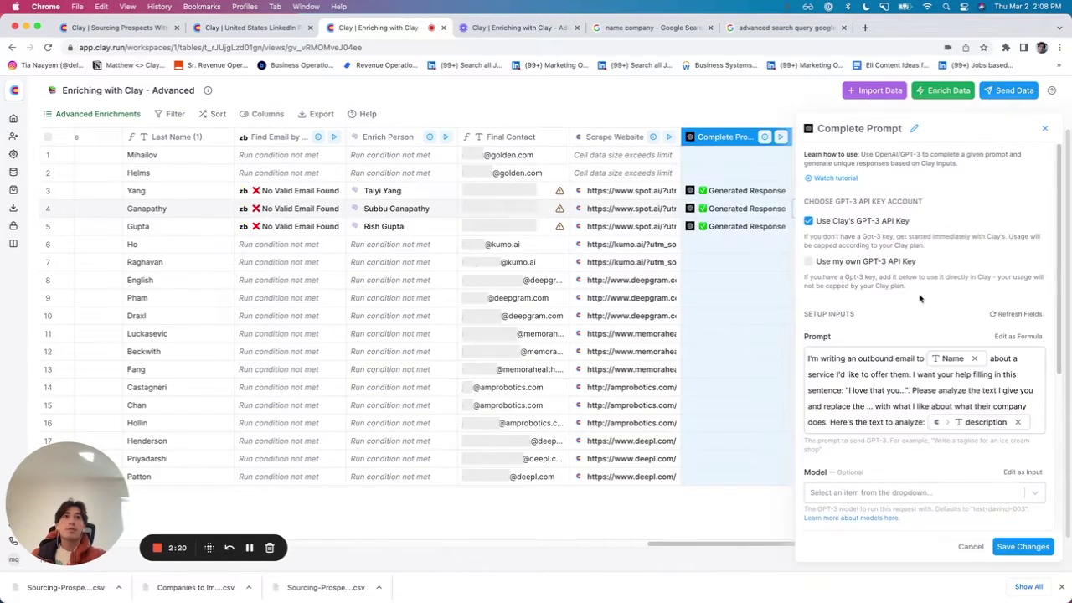
left_click(1039, 426)
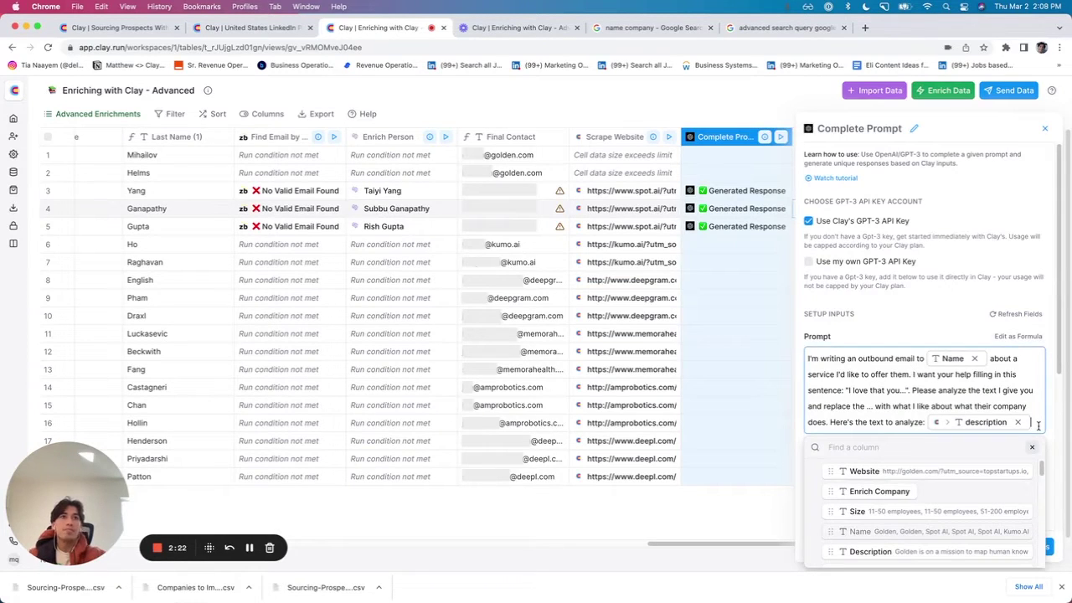
type(". Soke this")
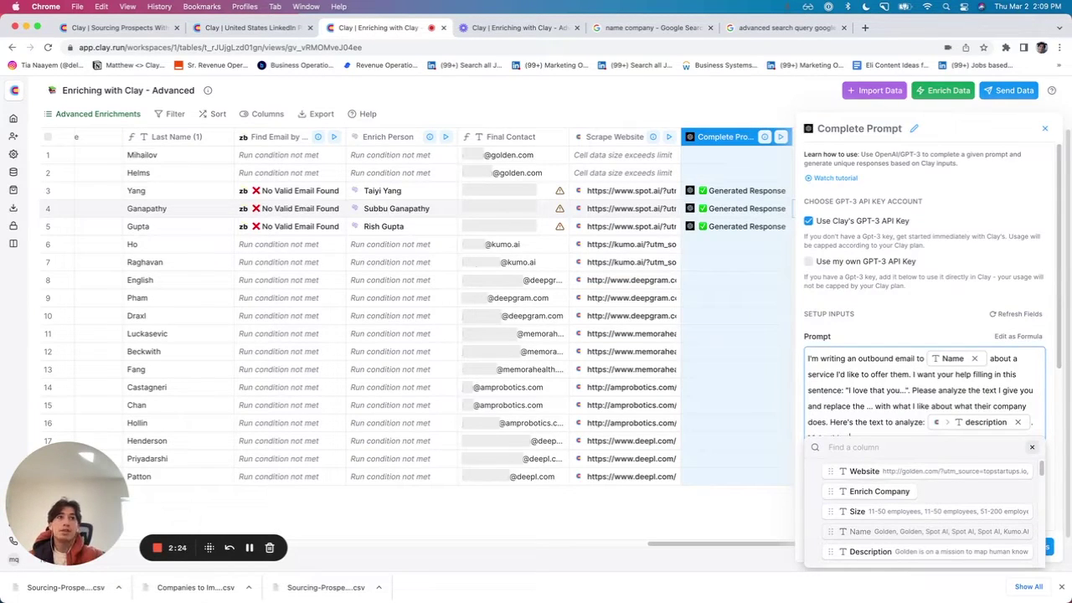
type(" one sentenac")
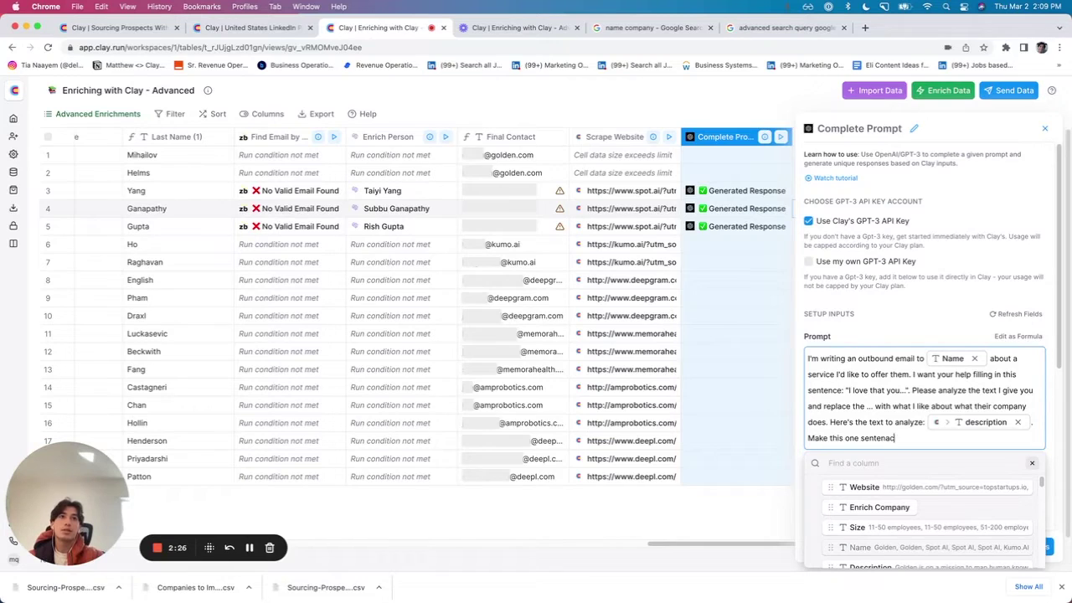
key("BackSpace")
key("BackSpace")
key("BackSpace")
type("nce max.")
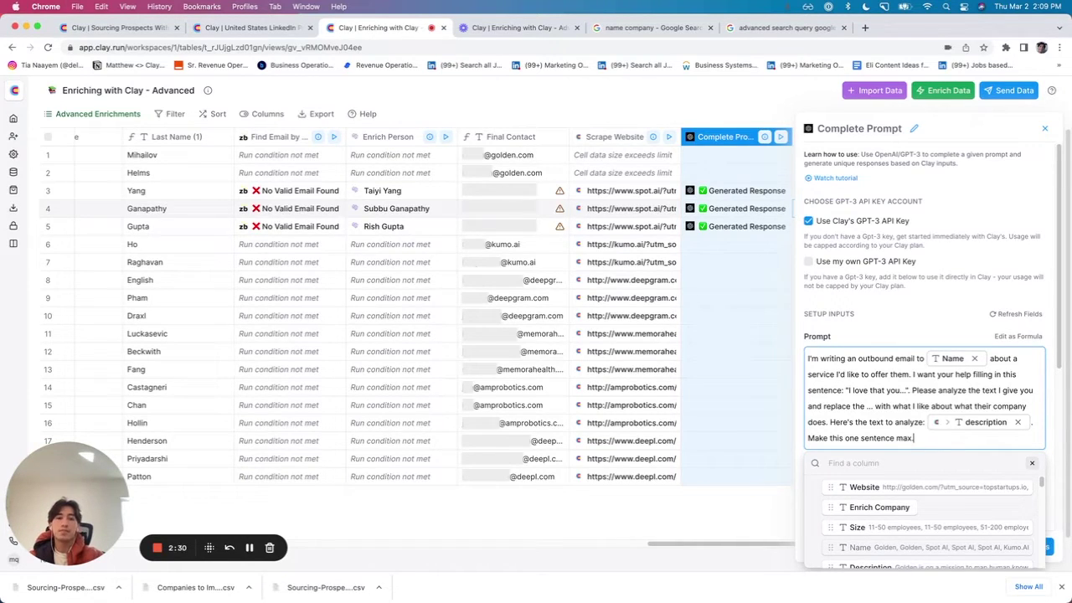
left_click(1030, 465)
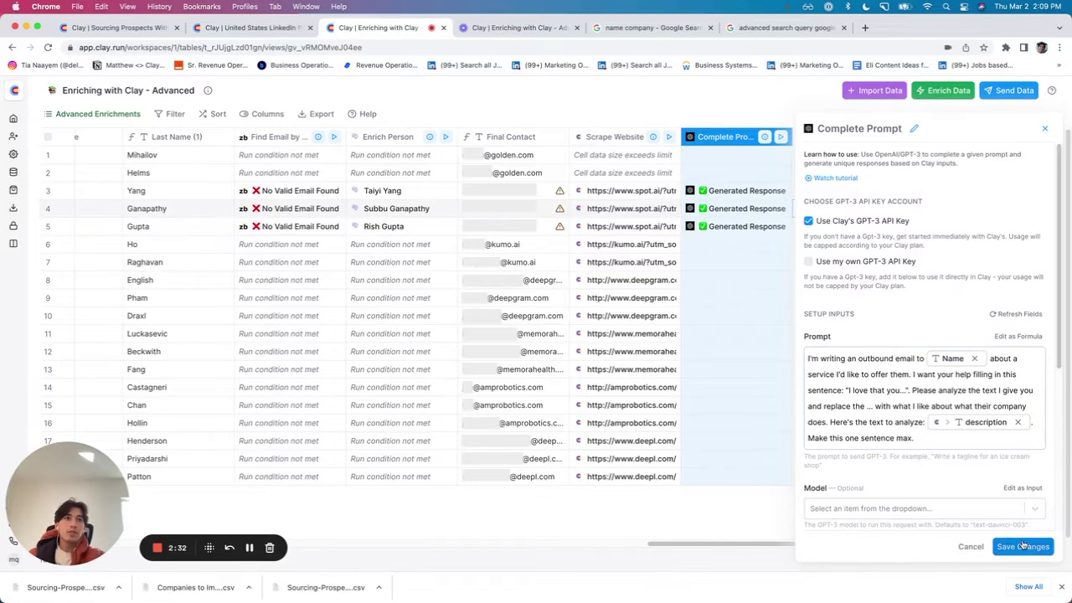
left_click(1027, 546)
- Rerun the Complete Prompt enrichment for rows 3 to 5 and close the cell details
left_click(769, 192)
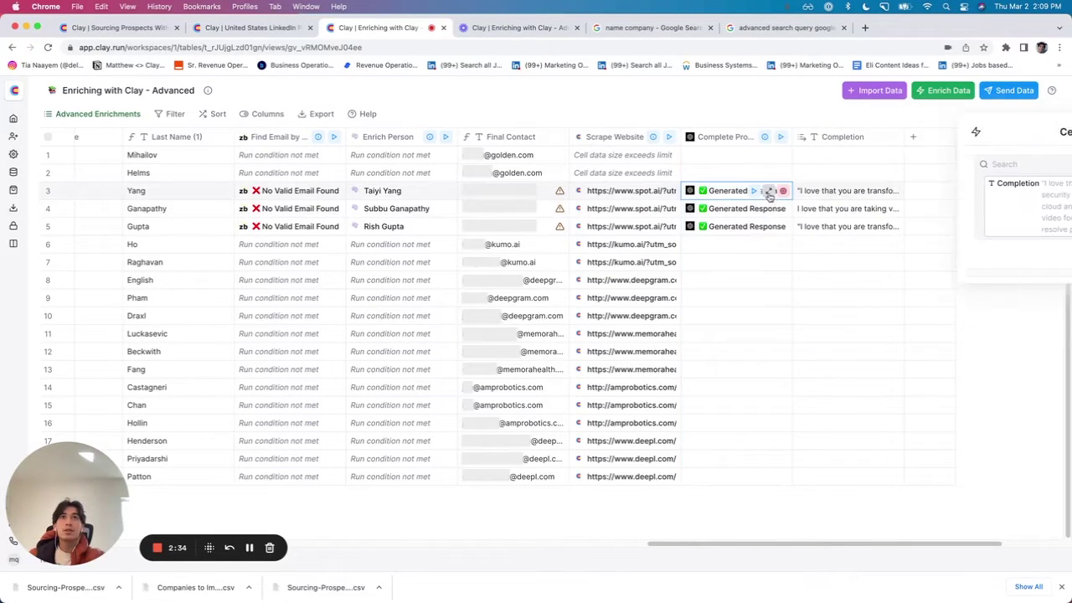
left_click(756, 191)
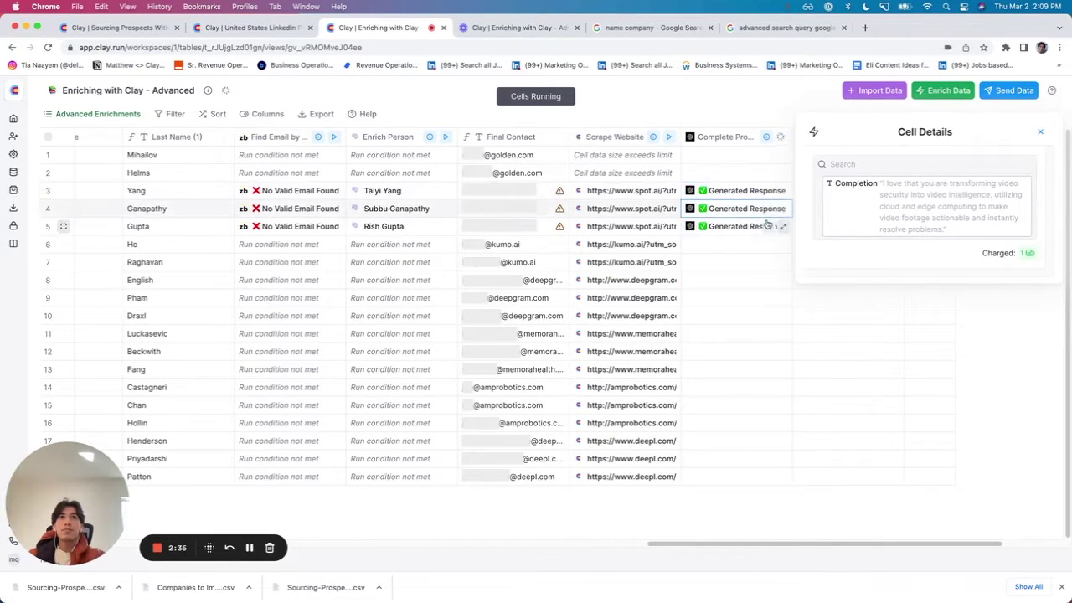
left_click(769, 210)
left_click(1041, 132)
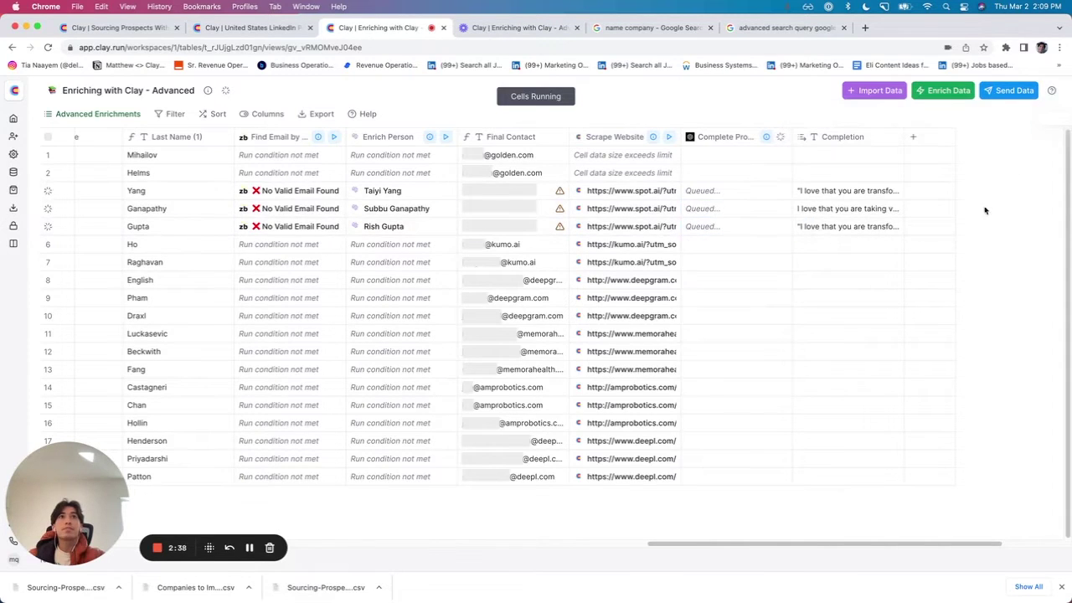
- Read row 3's regenerated sentence in the Completion column and in its generated response details
double_click(876, 192)
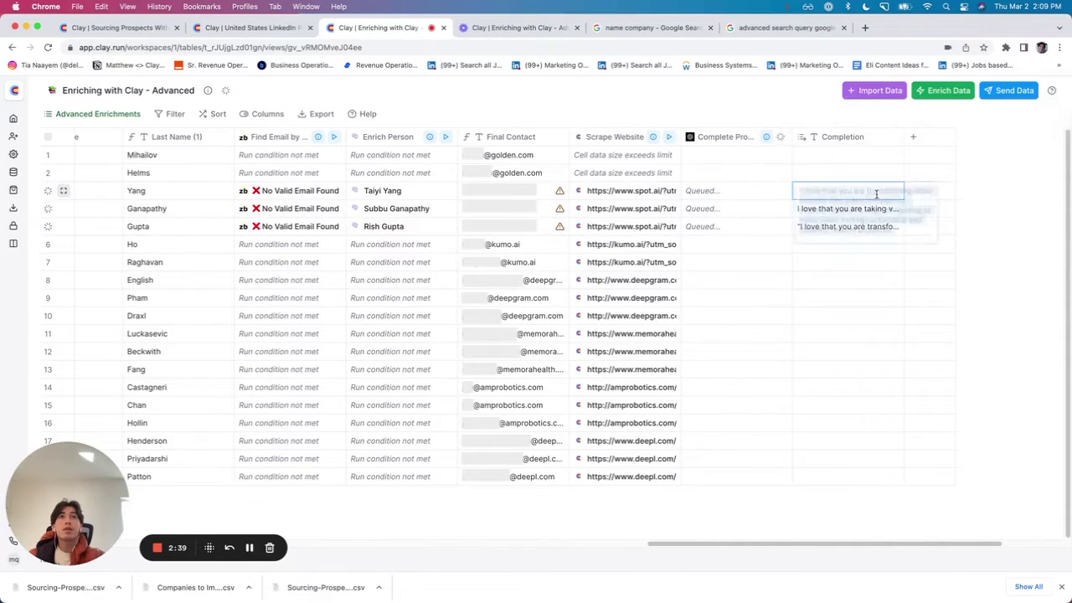
left_click(986, 215)
double_click(894, 190)
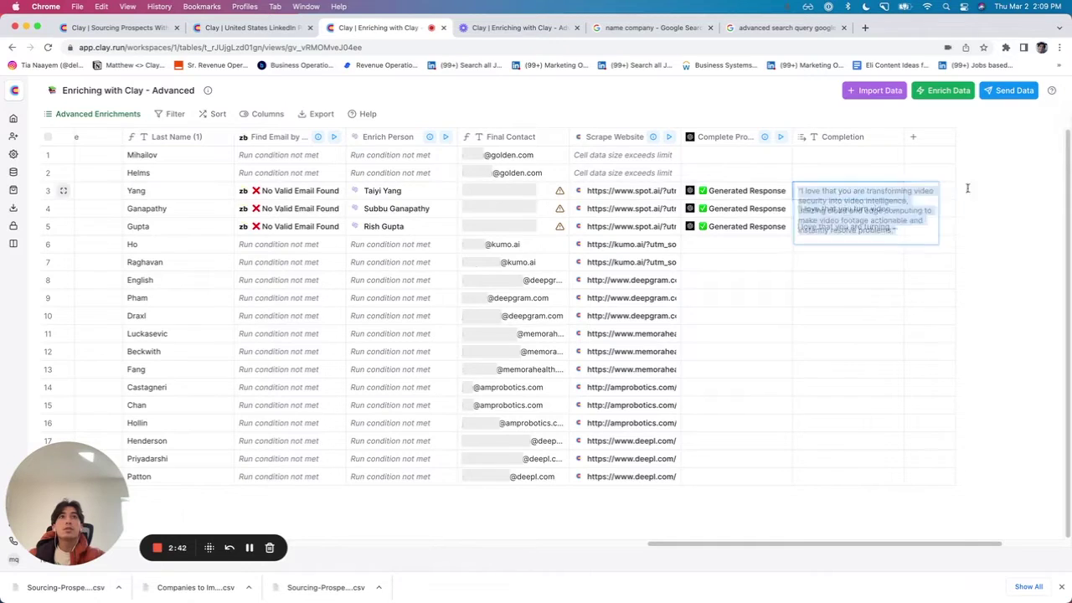
left_click(977, 196)
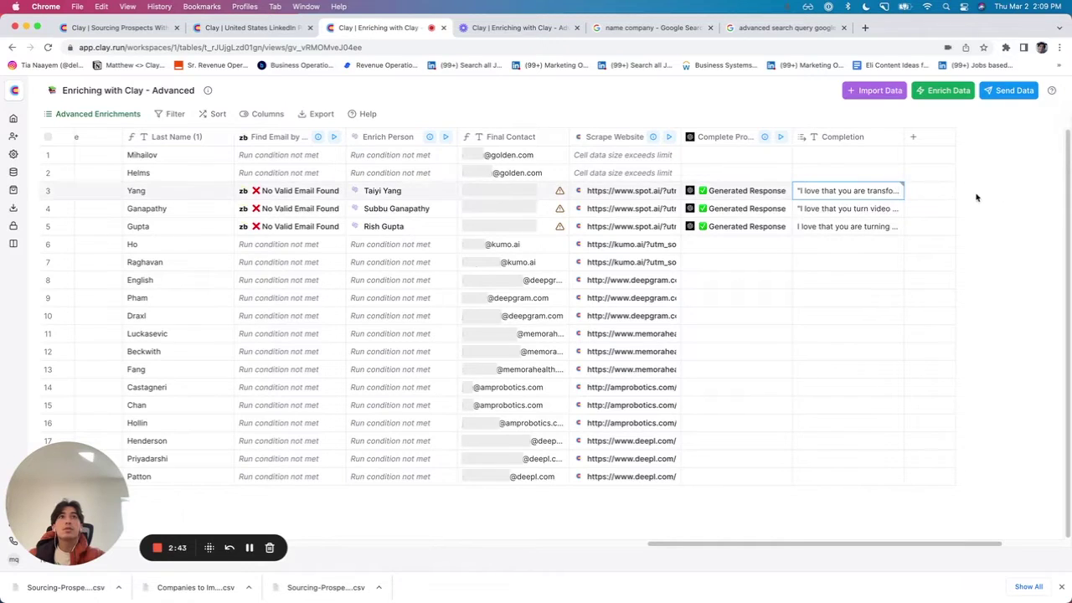
left_click(895, 210)
left_click(879, 192)
left_click(880, 192)
left_click(995, 200)
left_click(762, 191)
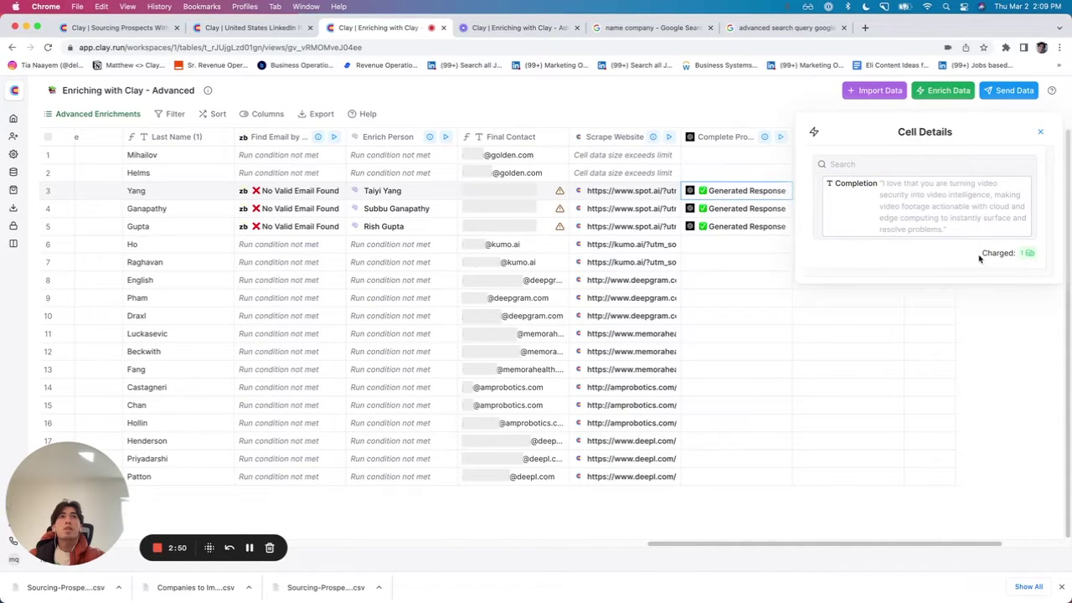
left_click(1040, 132)
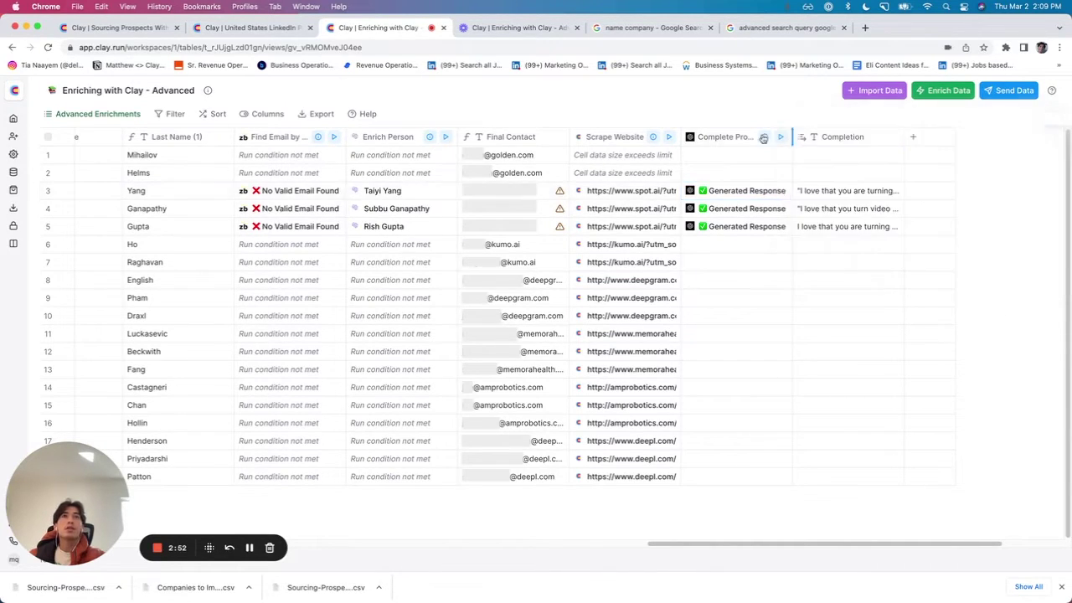
- Change the prompt's last sentence to "Make this one sentence max, and very concise." and save the Complete Prompt settings
left_click(726, 137)
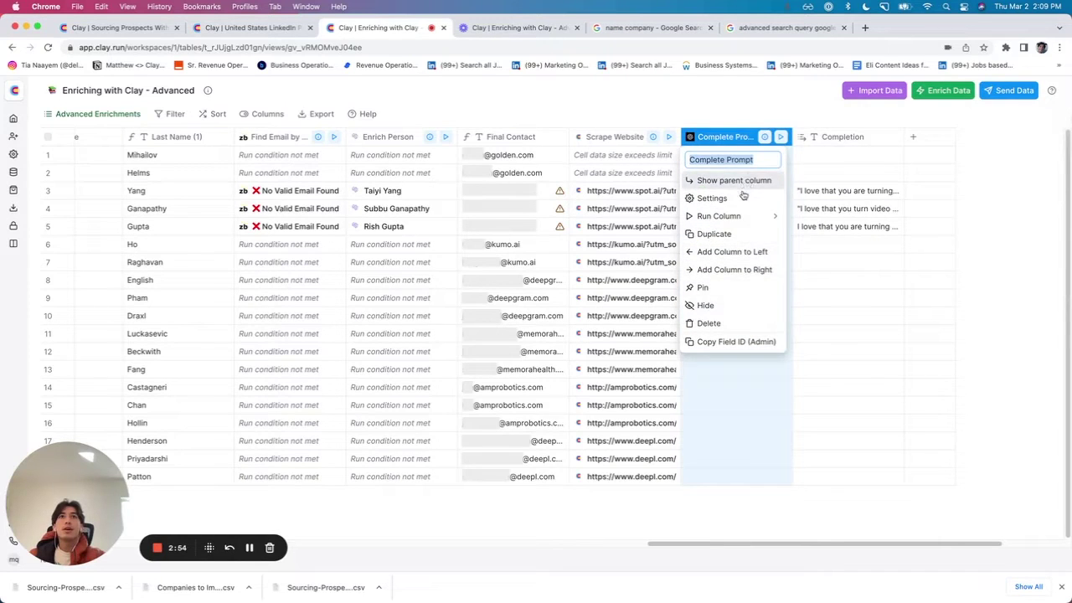
left_click(712, 197)
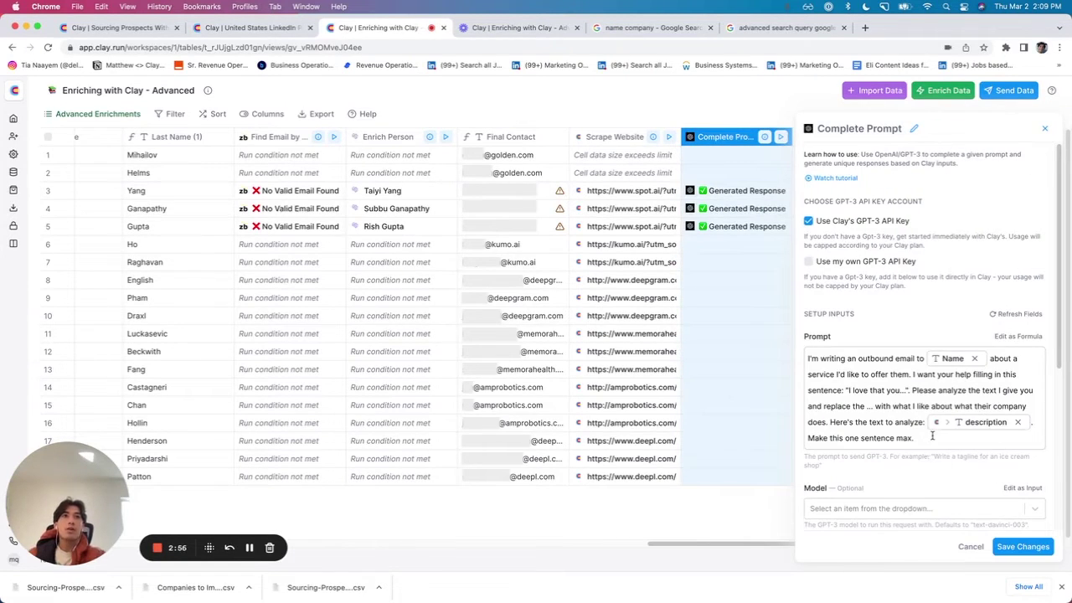
left_click(933, 436)
type(", ")
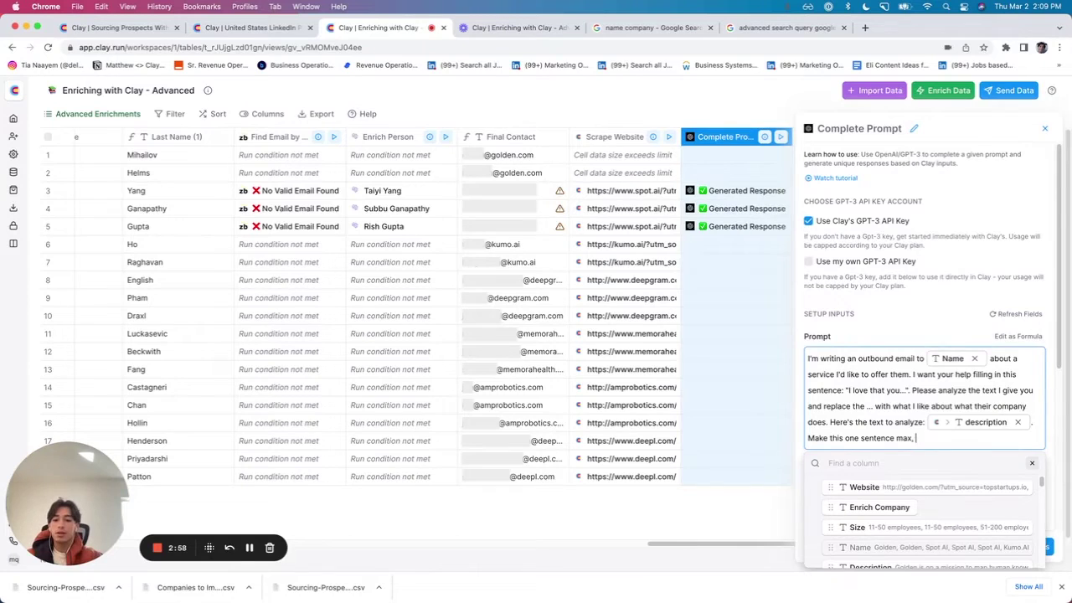
type("and very concise.")
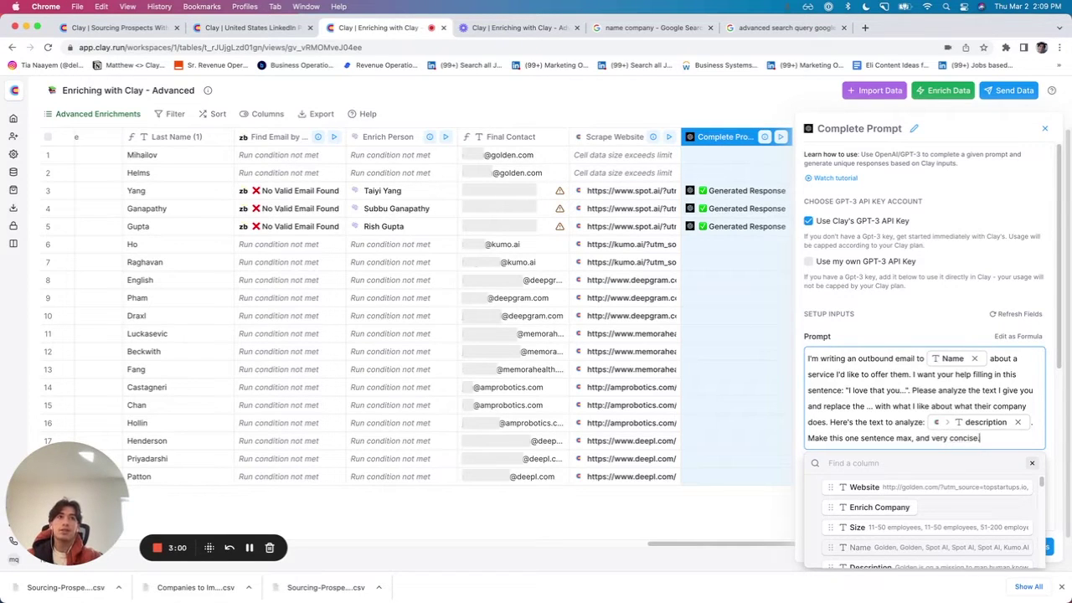
left_click(1032, 463)
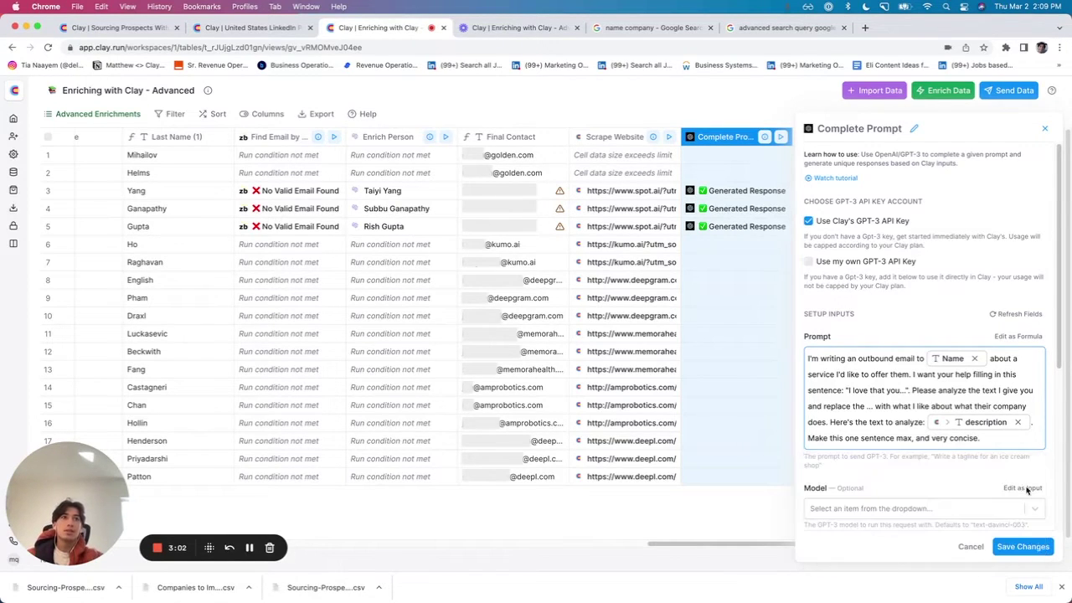
left_click(1011, 546)
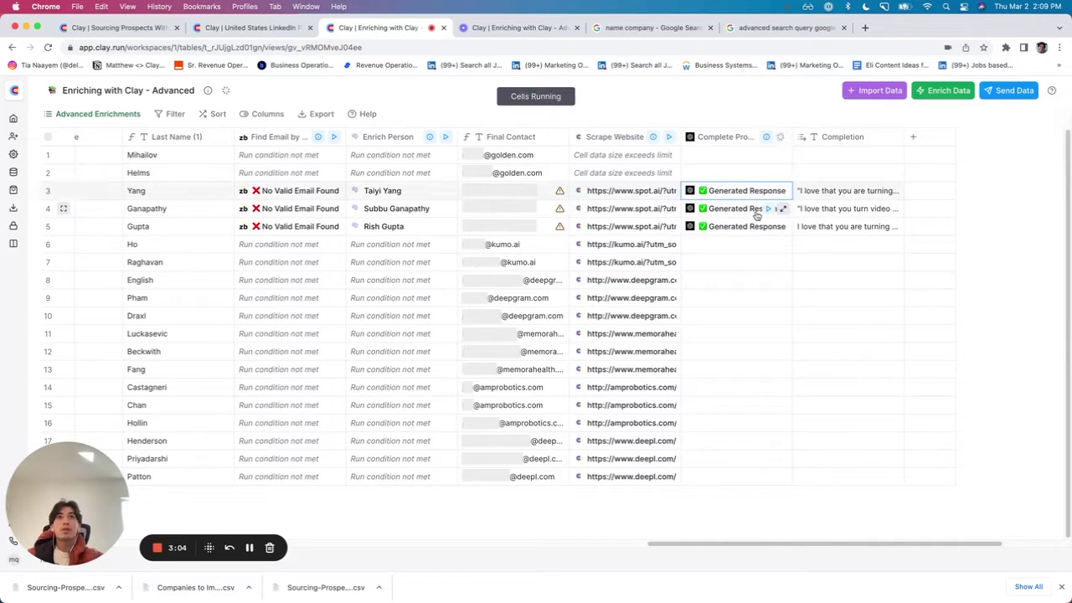
- Rerun Complete Prompt for rows 3 to 5 and check the new completions in the cell details
left_click(768, 209)
left_click(774, 225)
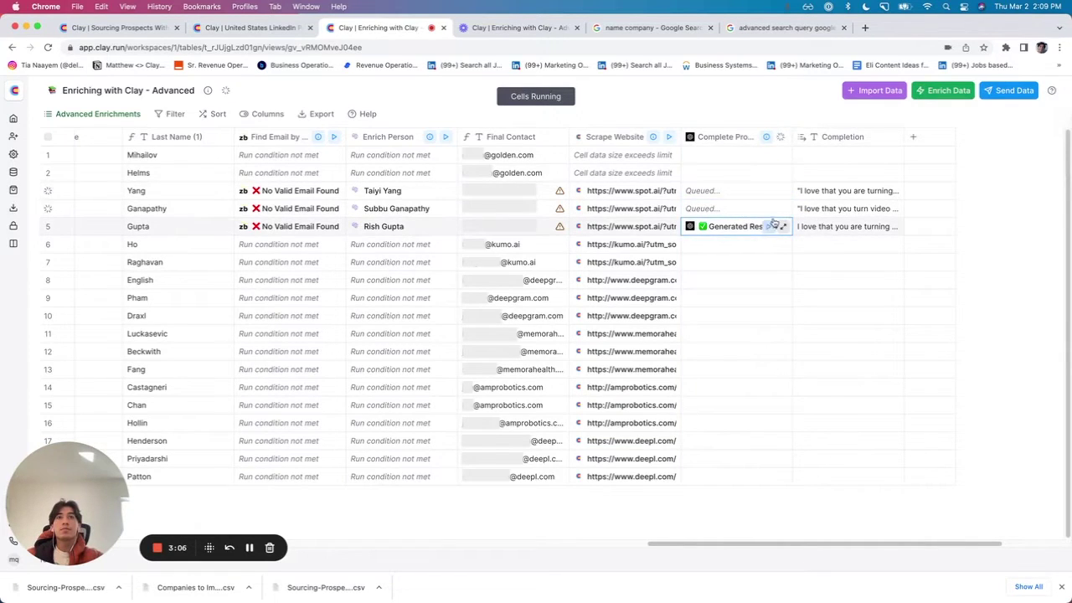
left_click(769, 226)
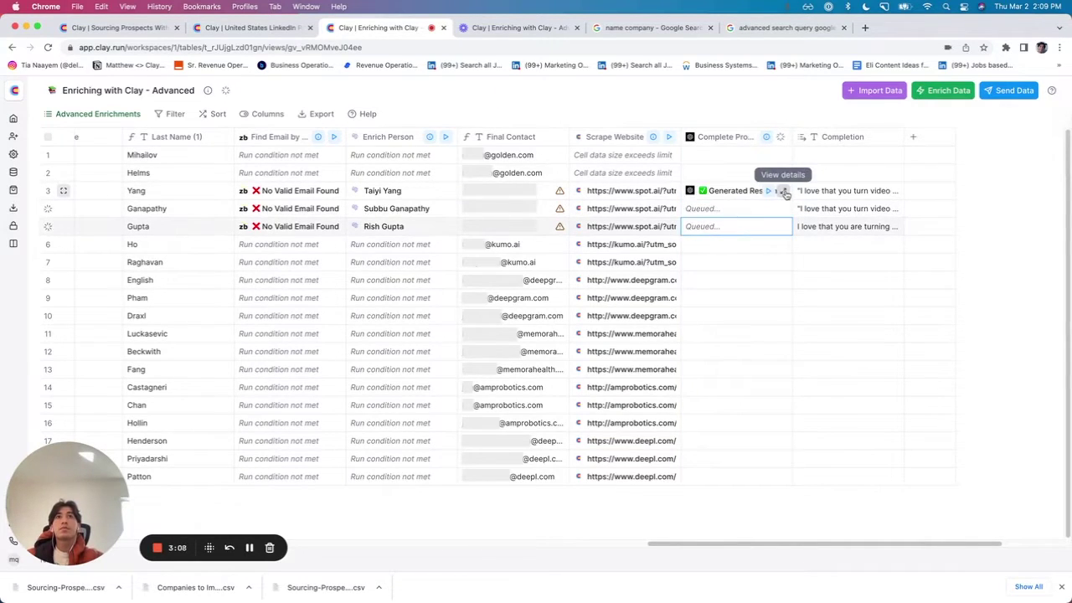
left_click(785, 193)
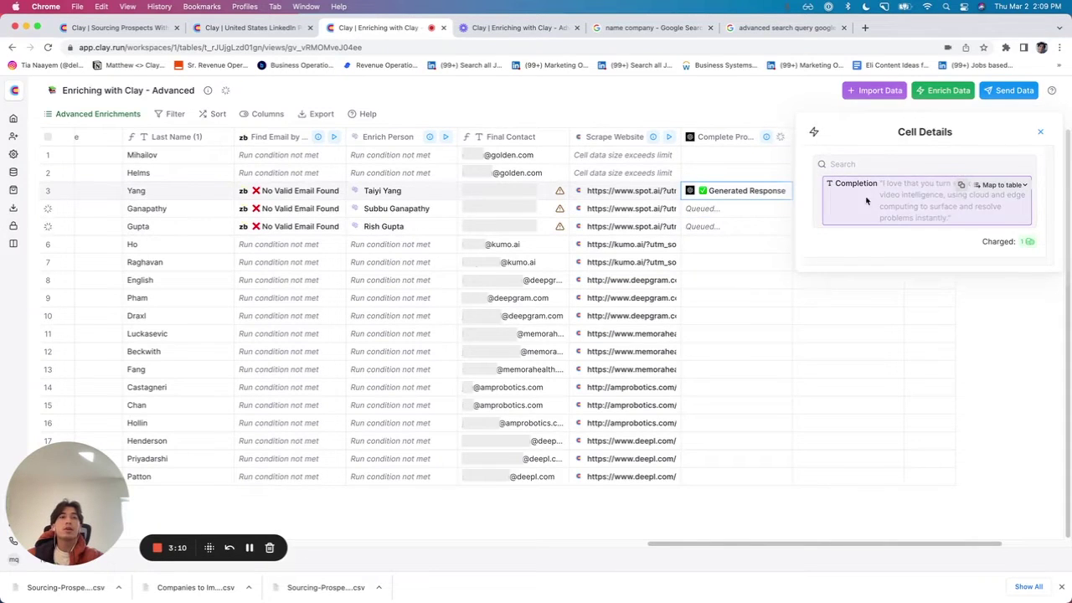
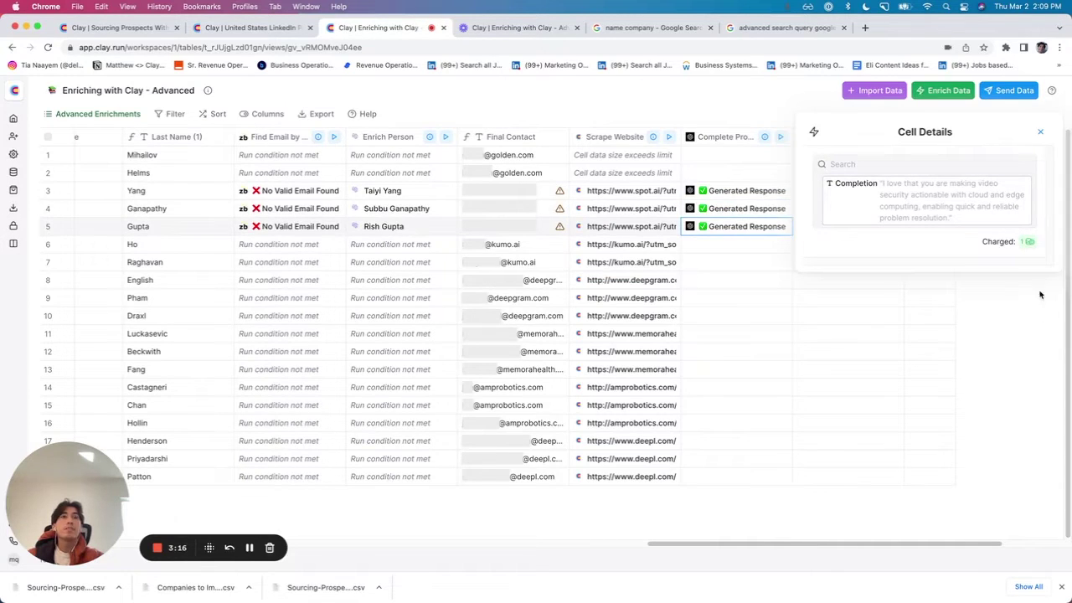
left_click(1041, 131)
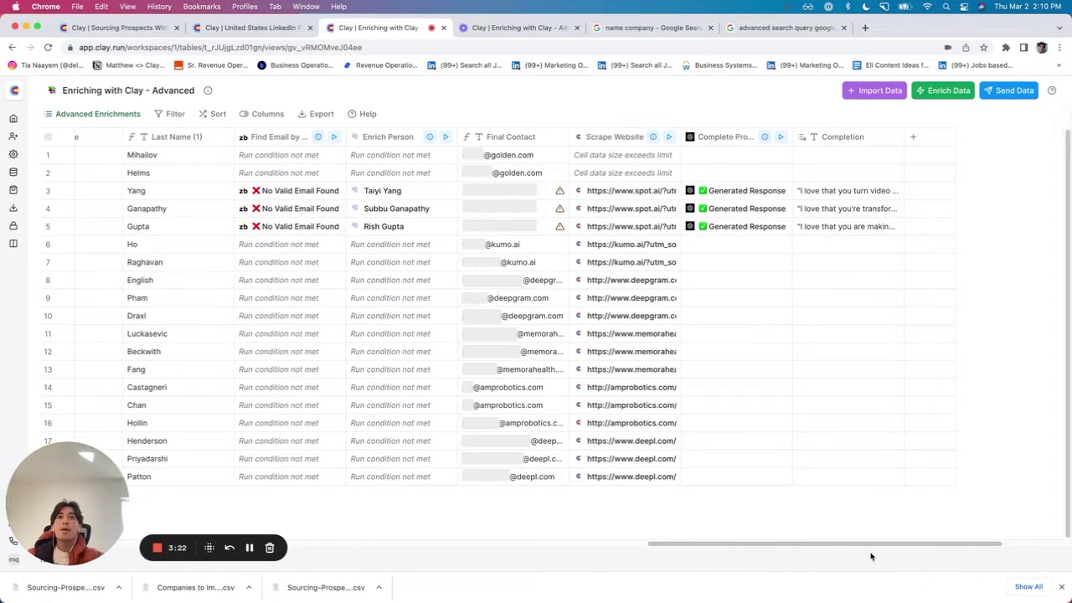
- Add a new text column after Completion and open the AI Formula Generator's description box from its settings
left_click_drag(876, 546, 378, 528)
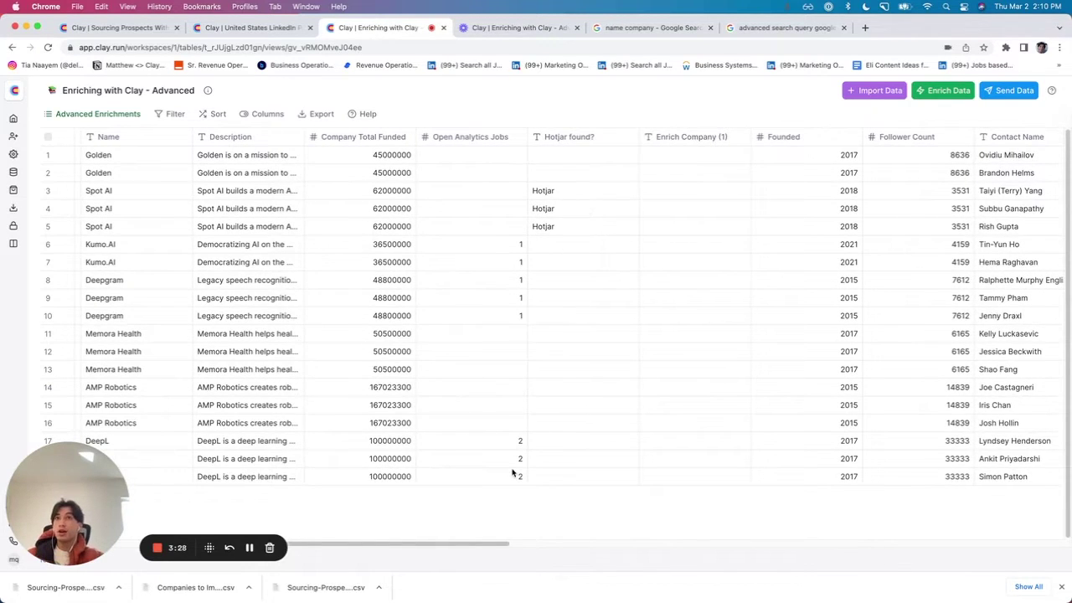
left_click_drag(464, 542, 953, 536)
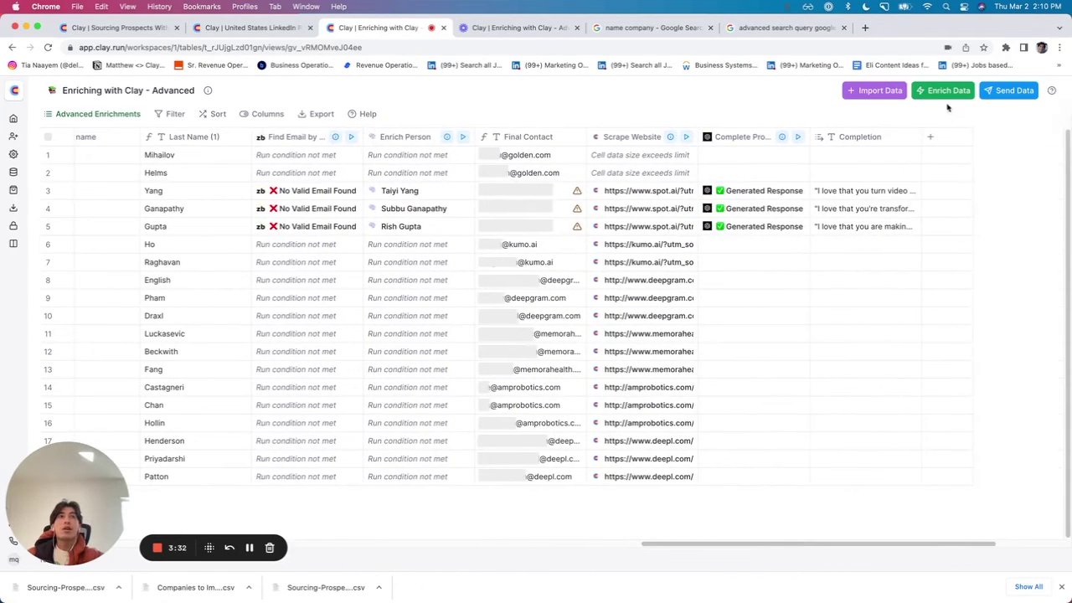
left_click(932, 139)
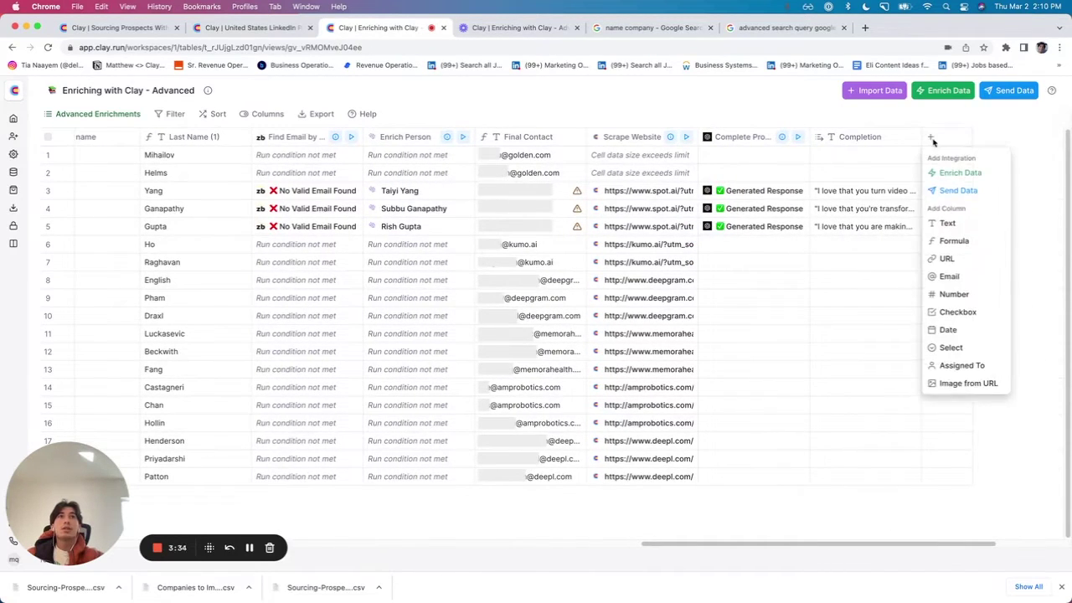
left_click(944, 219)
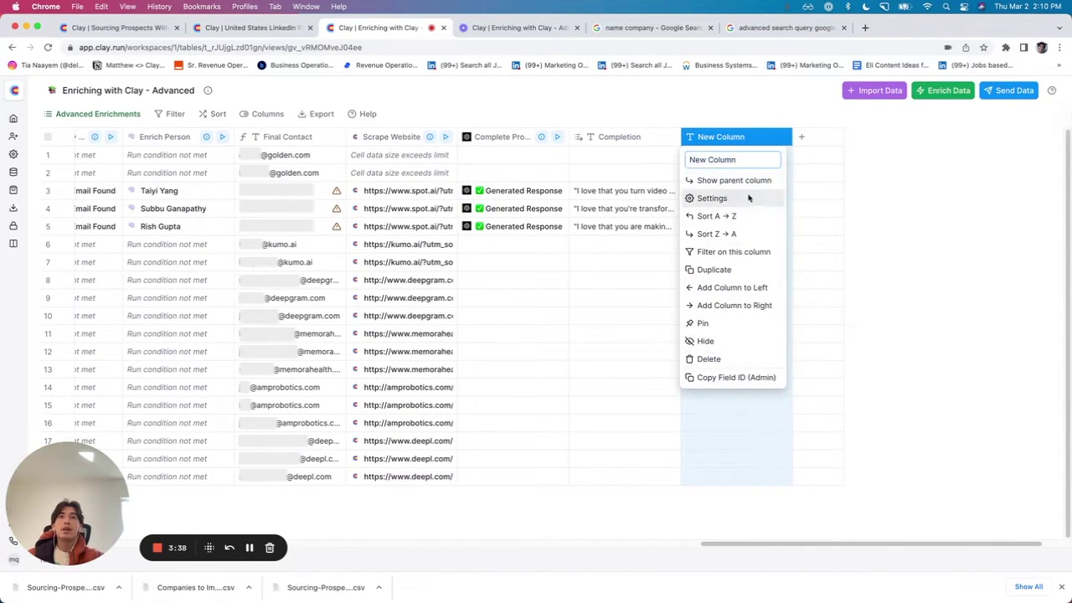
left_click(756, 198)
left_click(913, 206)
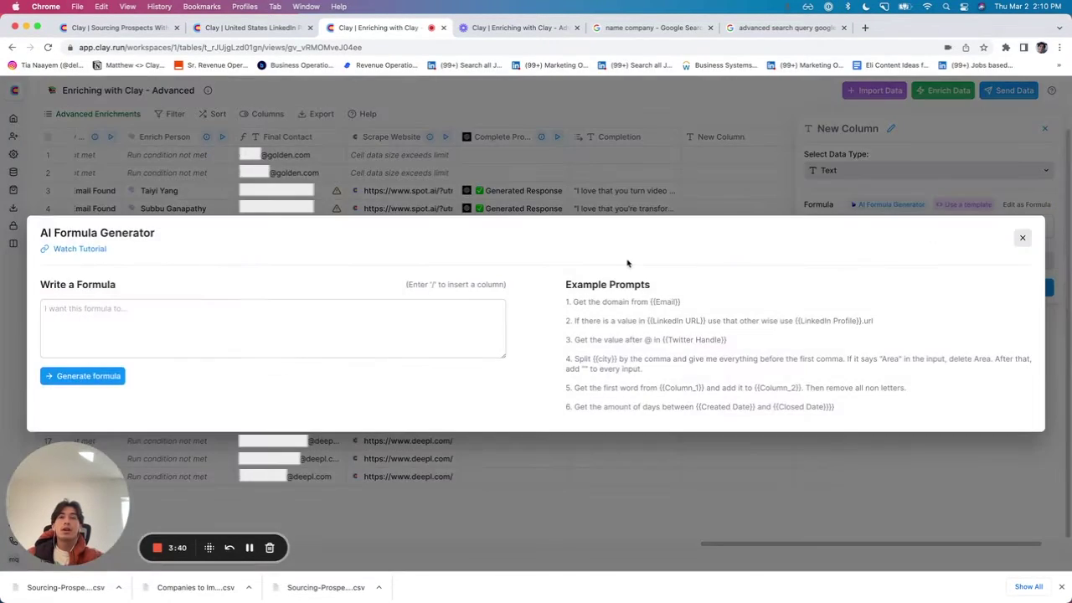
left_click(420, 314)
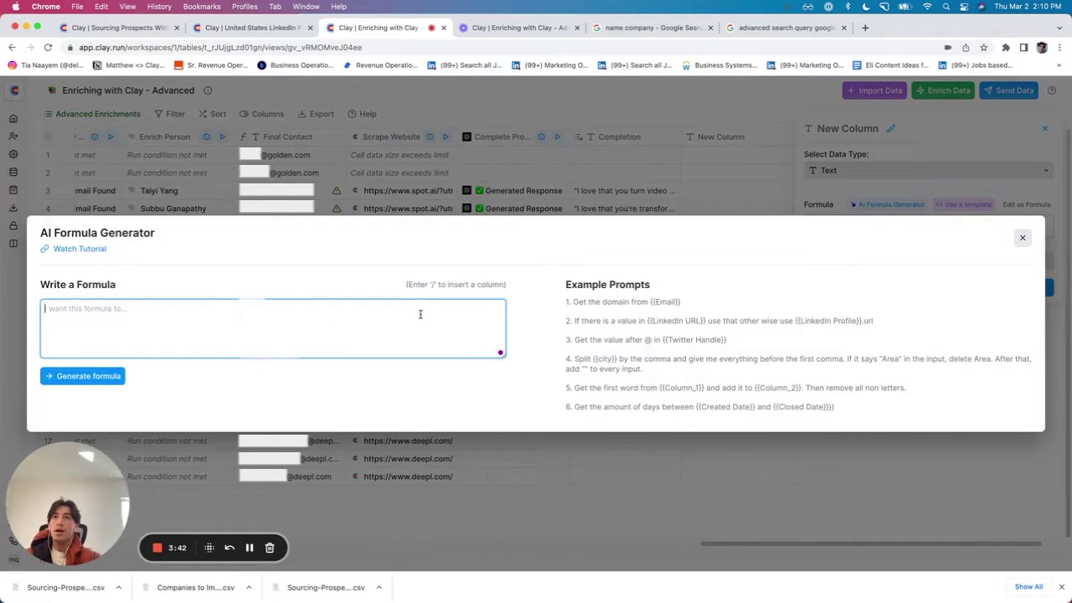
- Enlarge the formula description and review its wording for companies with Hotjar and for those without it
left_click(250, 548)
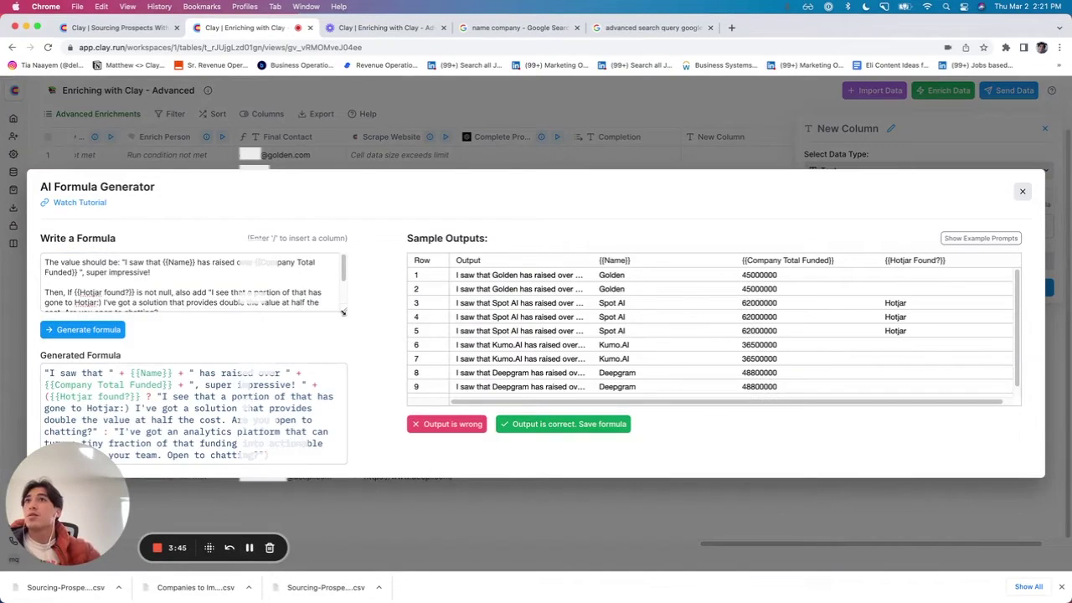
left_click_drag(344, 311, 388, 323)
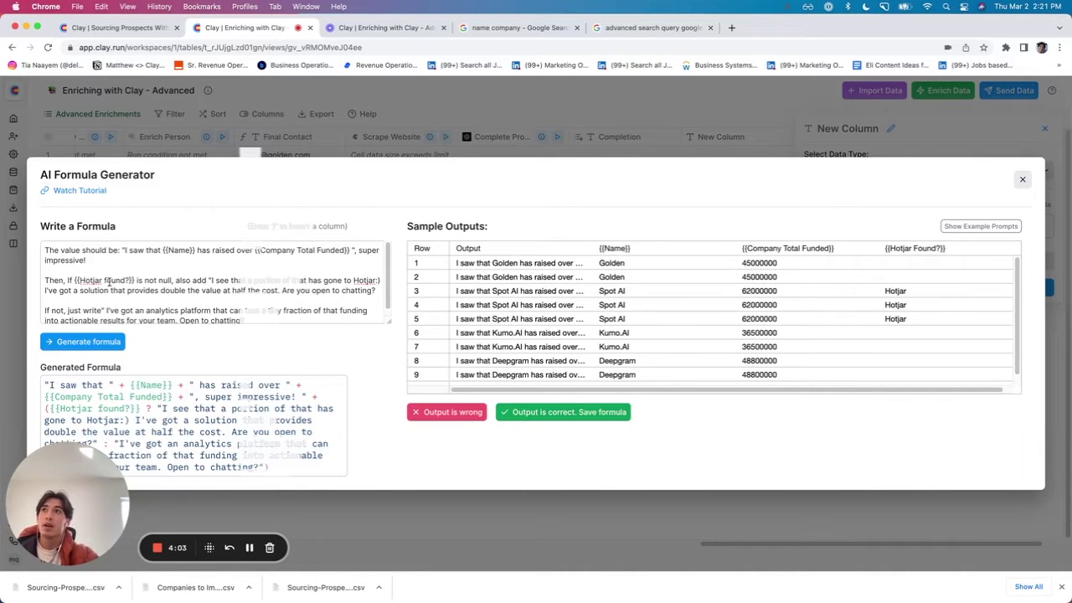
left_click_drag(209, 280, 291, 280)
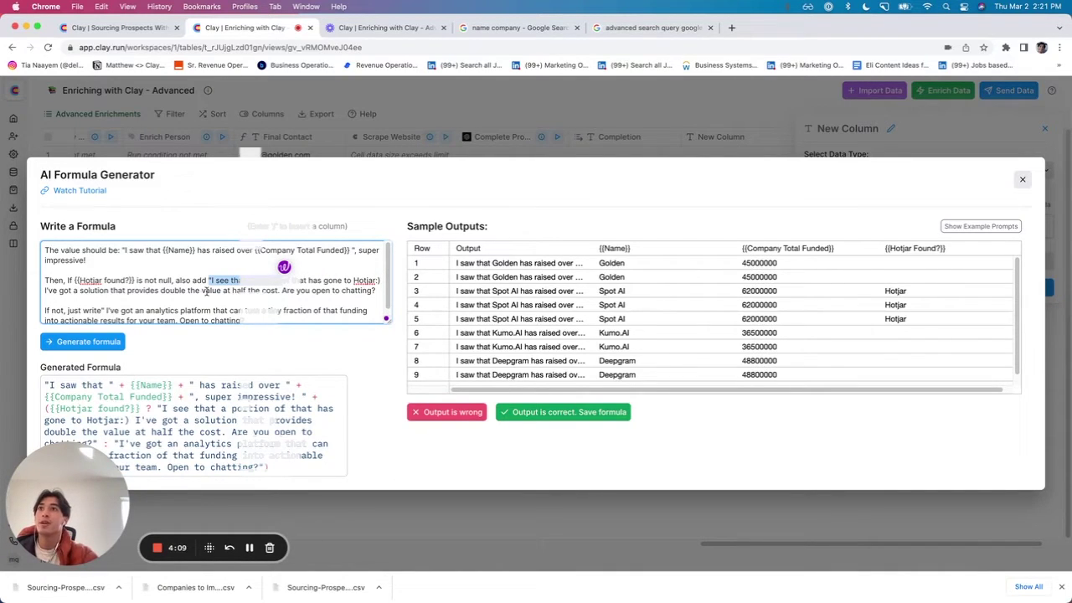
left_click(292, 295)
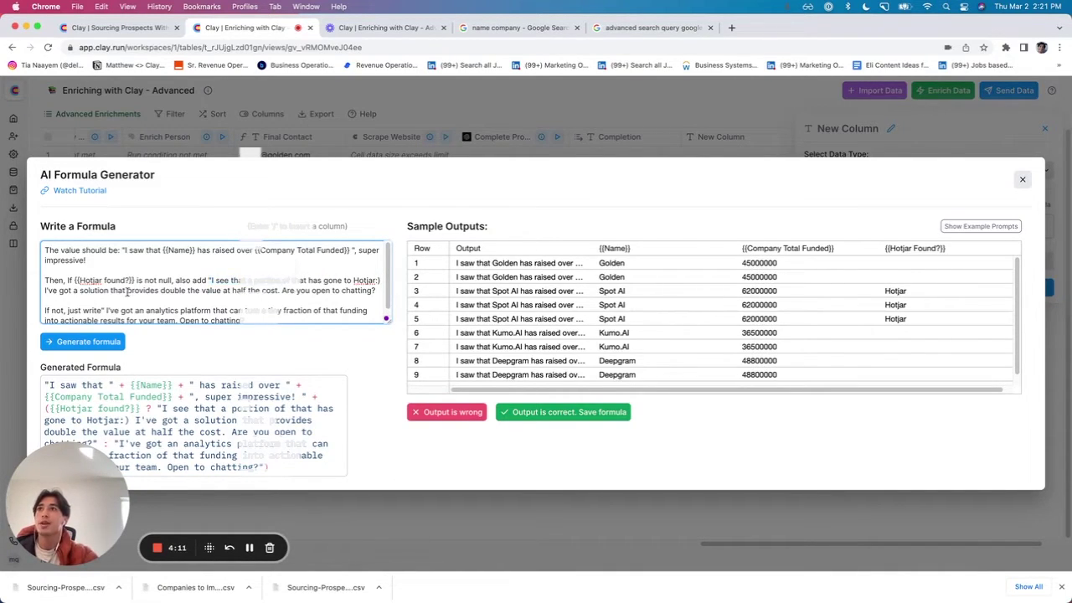
scroll(118, 288, "down", 1)
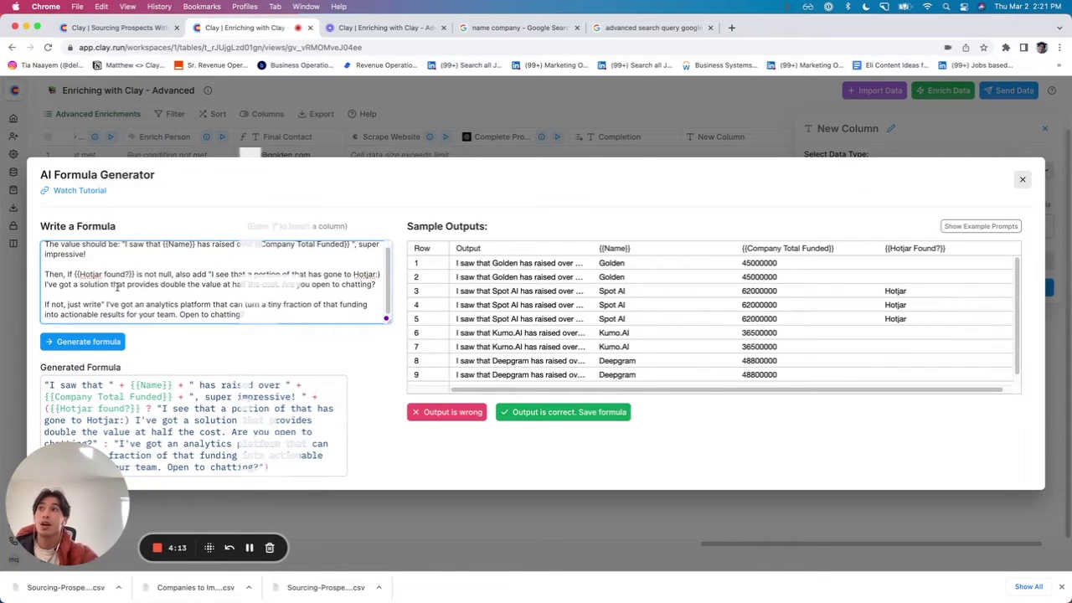
left_click_drag(109, 305, 258, 313)
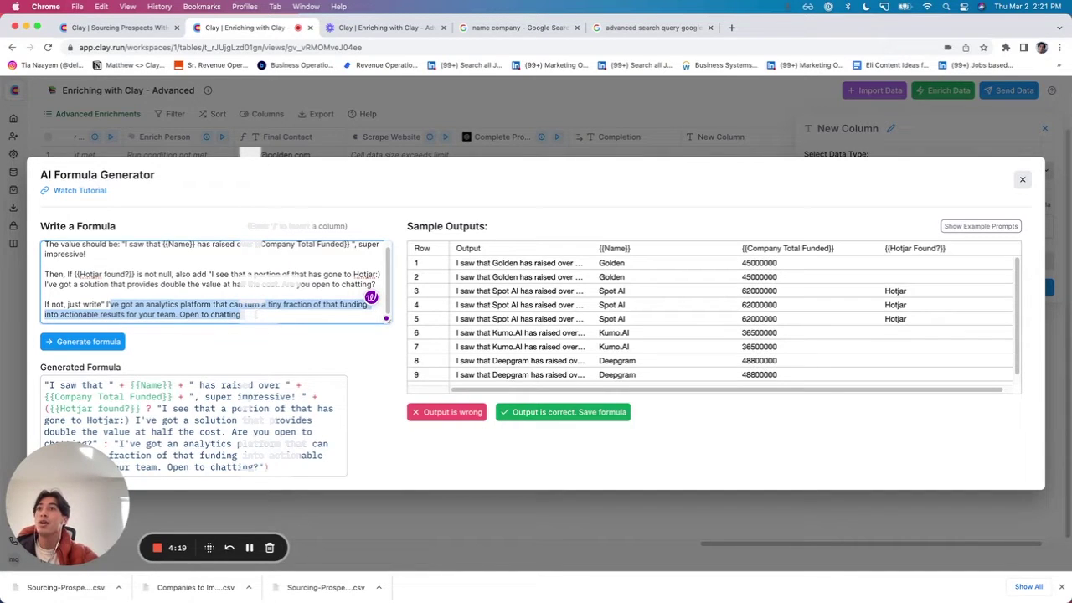
left_click(211, 336)
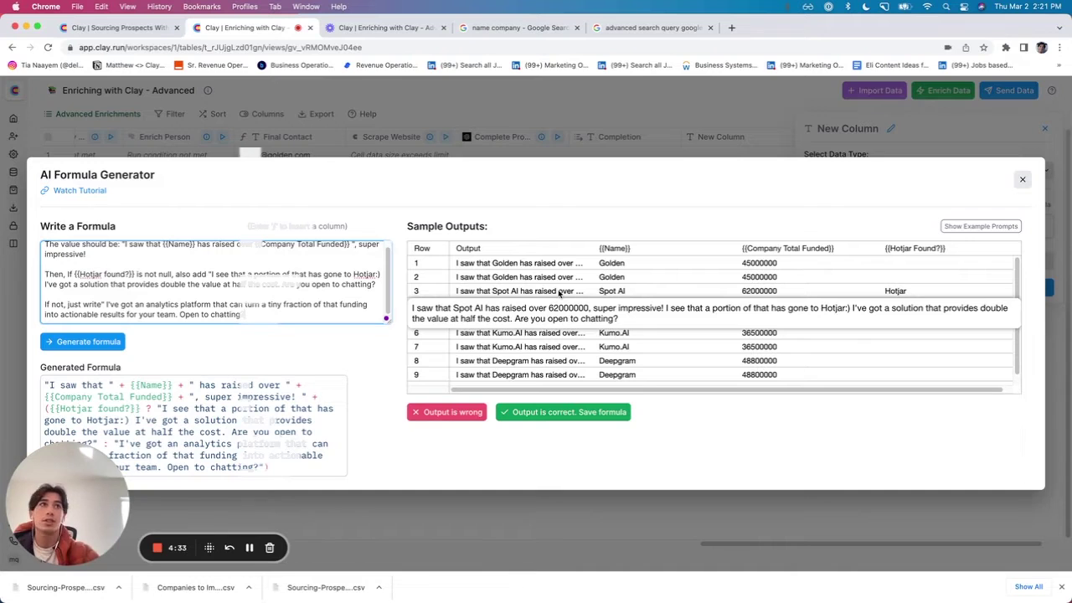
- Save the generated message formula to the new column and check the funding amount in row 4's message
left_click(578, 410)
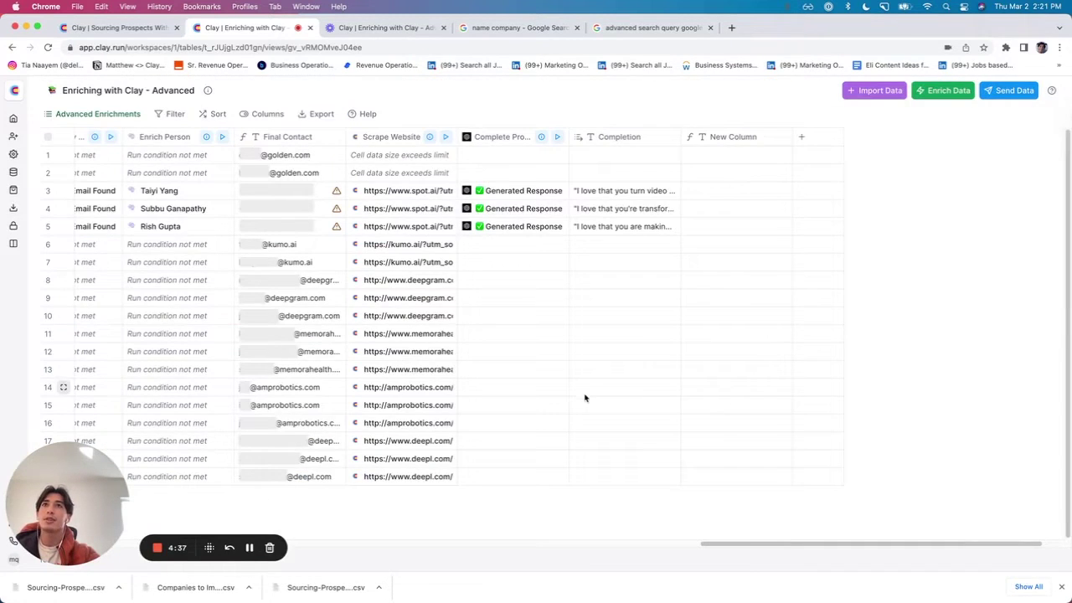
double_click(760, 203)
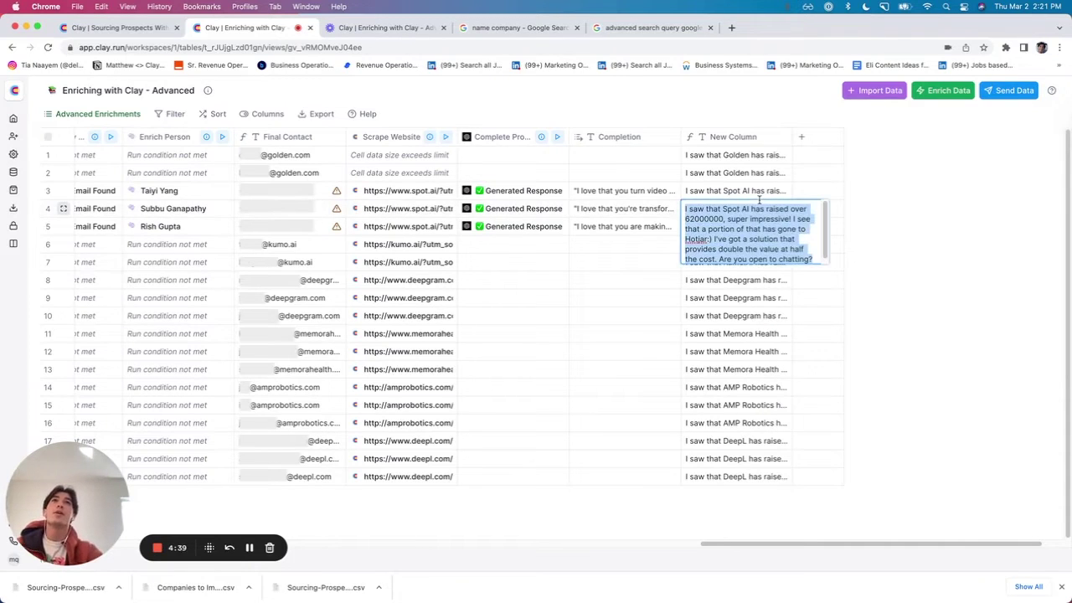
left_click(718, 219)
left_click_drag(723, 219, 689, 219)
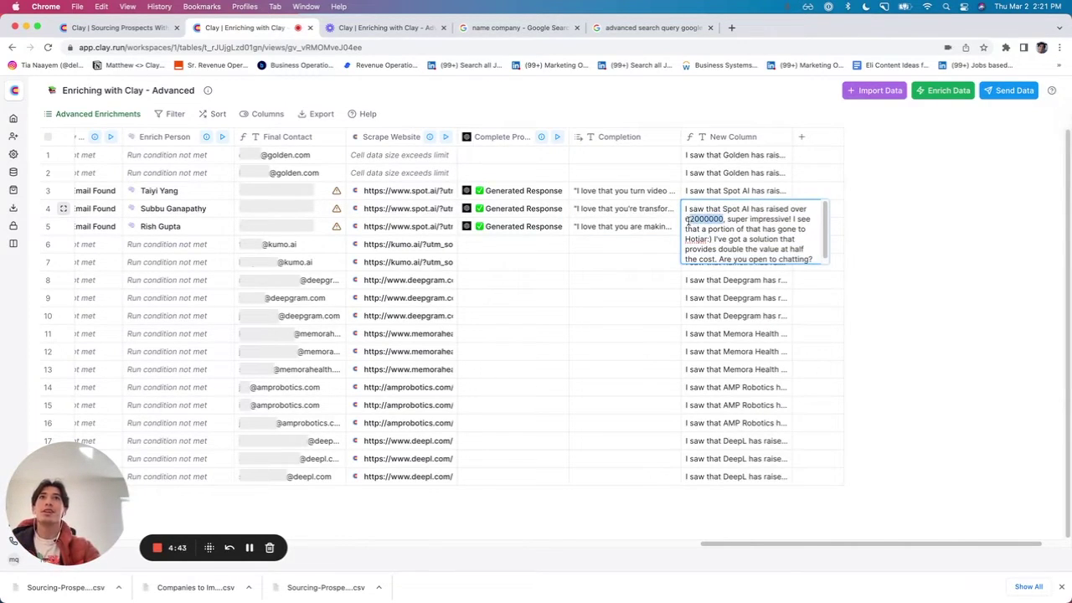
left_click(917, 277)
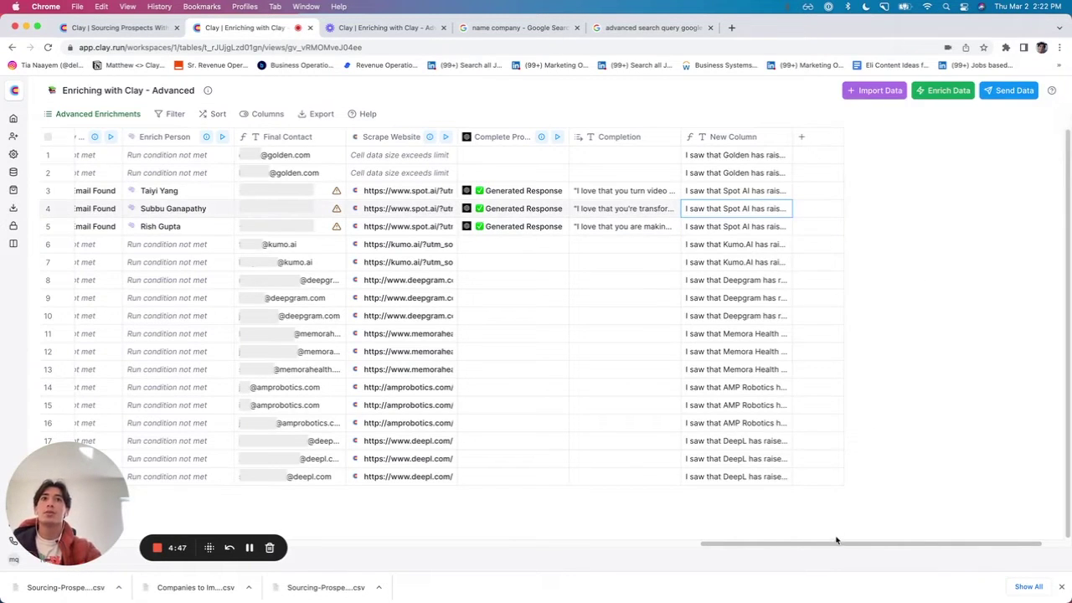
- Add another text column and place it directly after the Company Total Funded column
left_click_drag(834, 544, 826, 184)
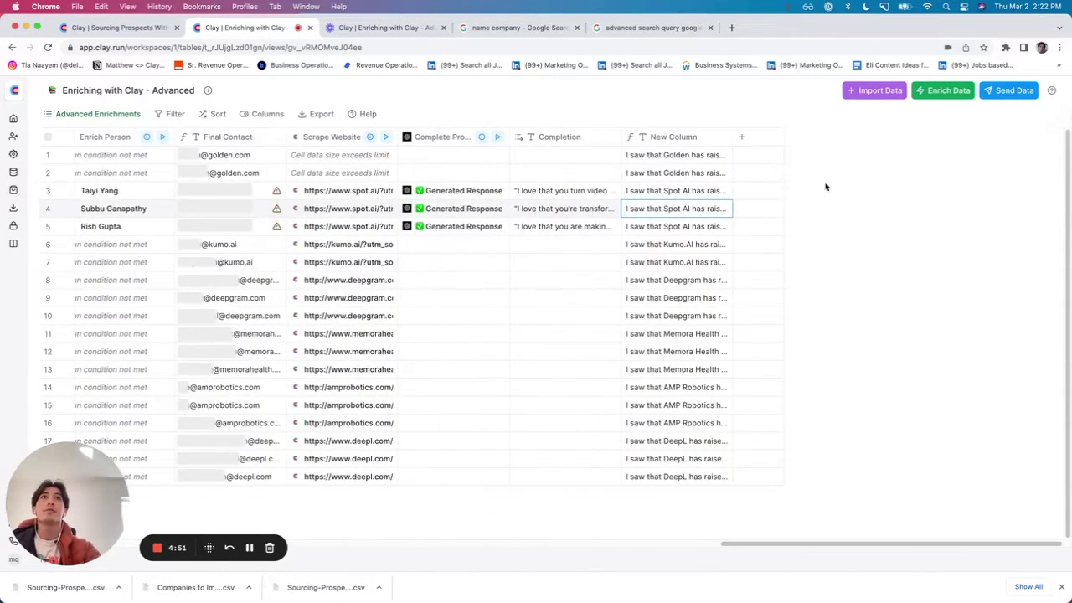
left_click(743, 138)
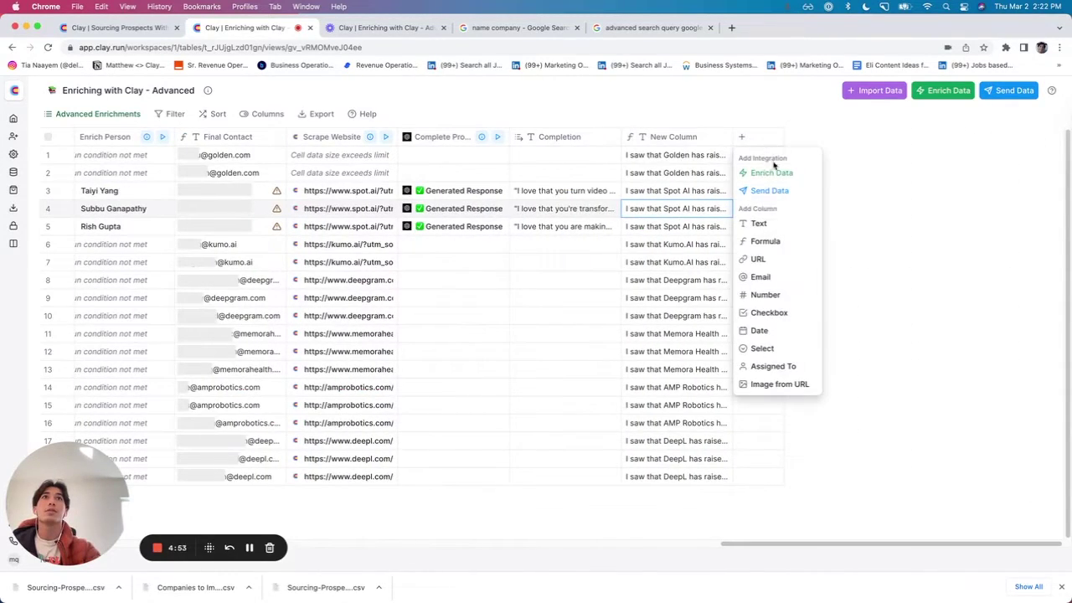
left_click(762, 222)
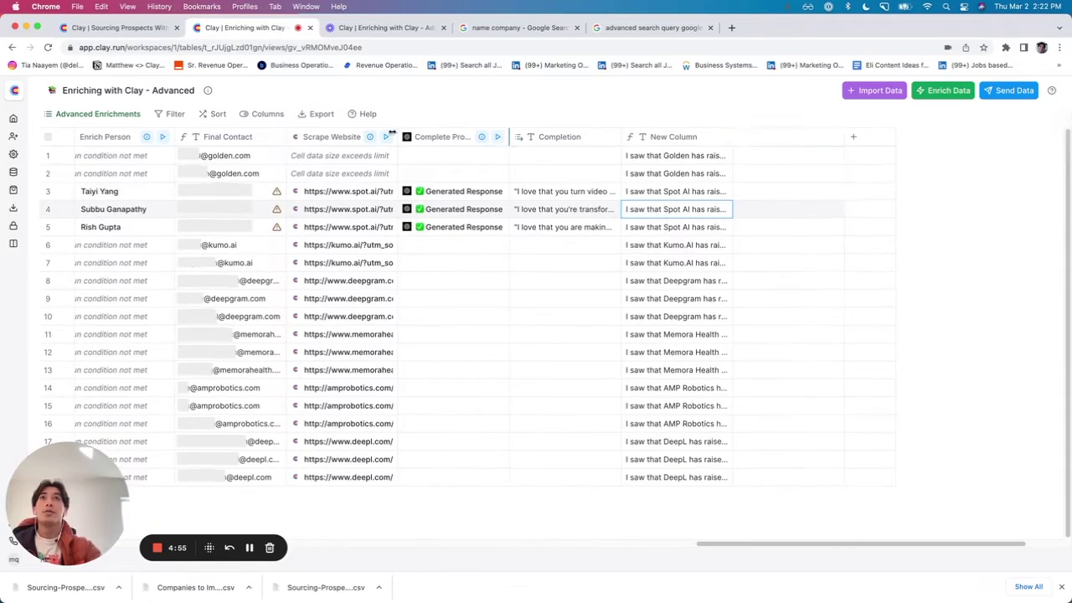
scroll(50, 140, "left", 15)
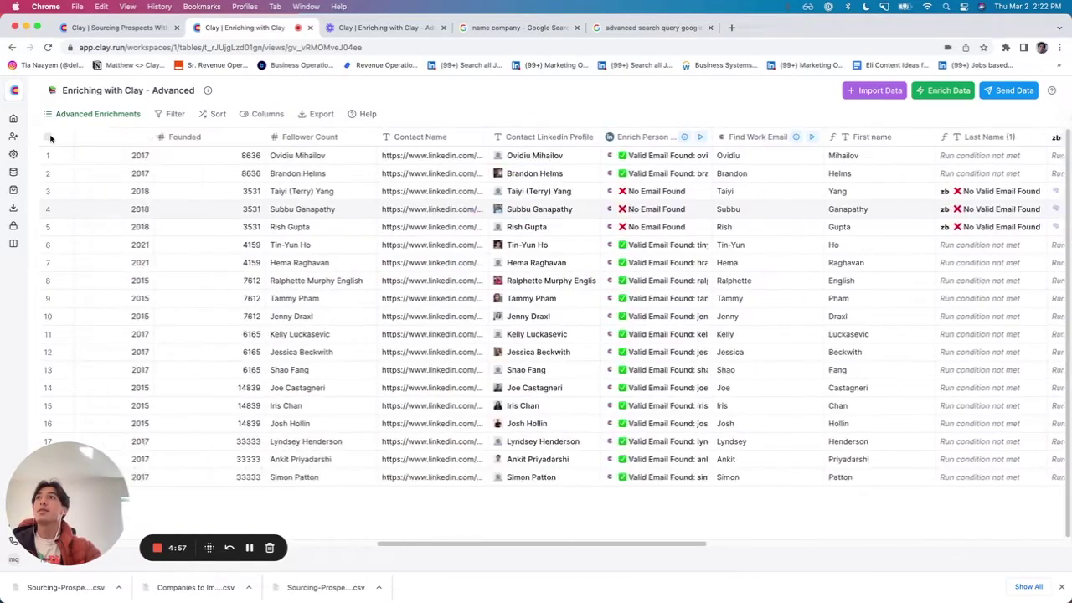
scroll(48, 140, "left", 10)
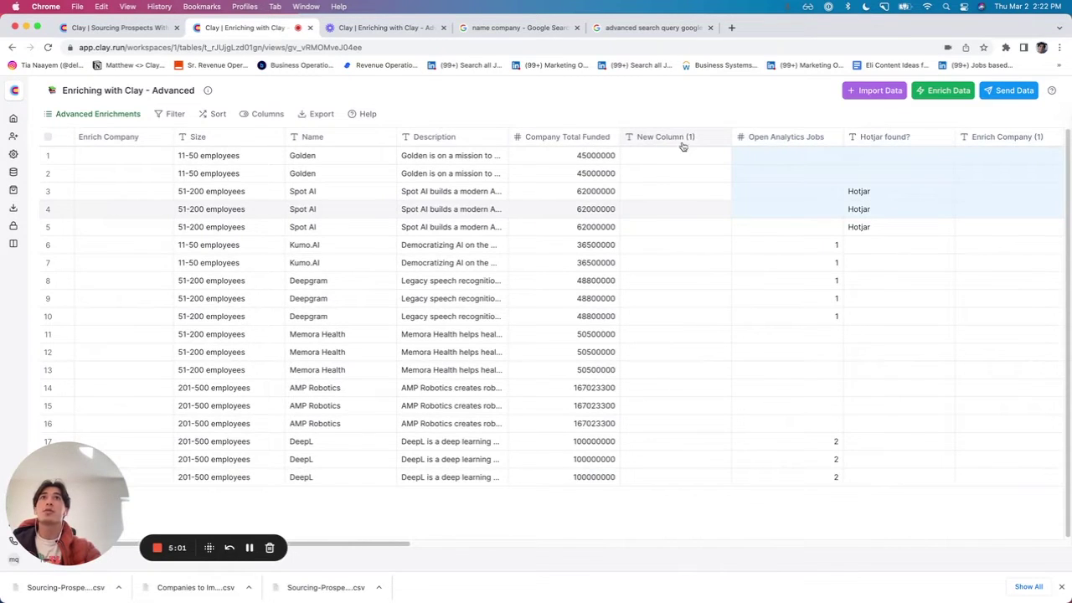
- Open the AI Formula Generator's description box for the new column beside Company Total Funded
left_click(694, 137)
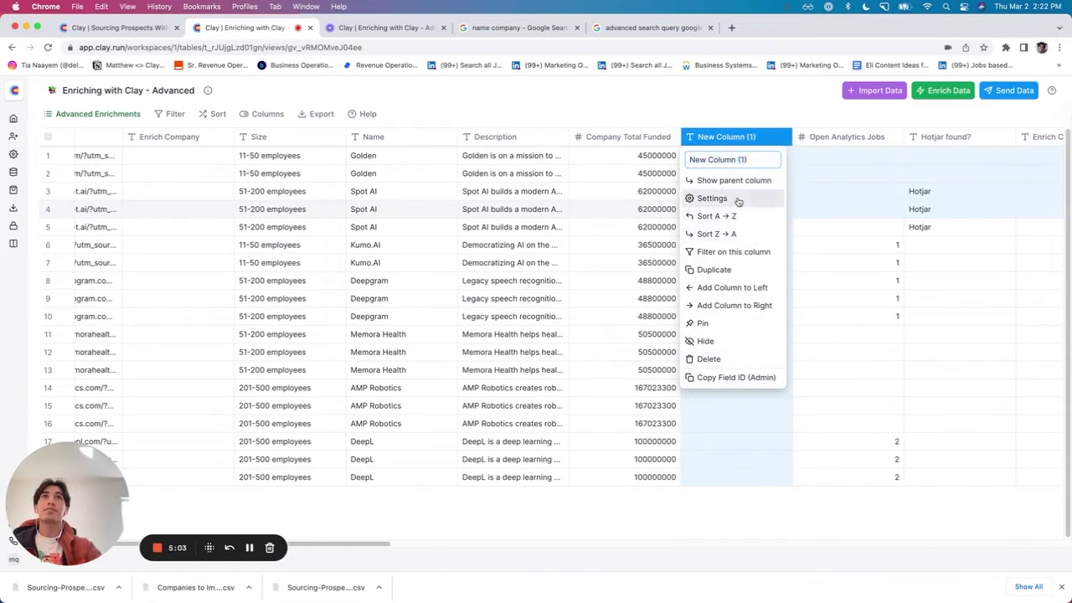
left_click(738, 203)
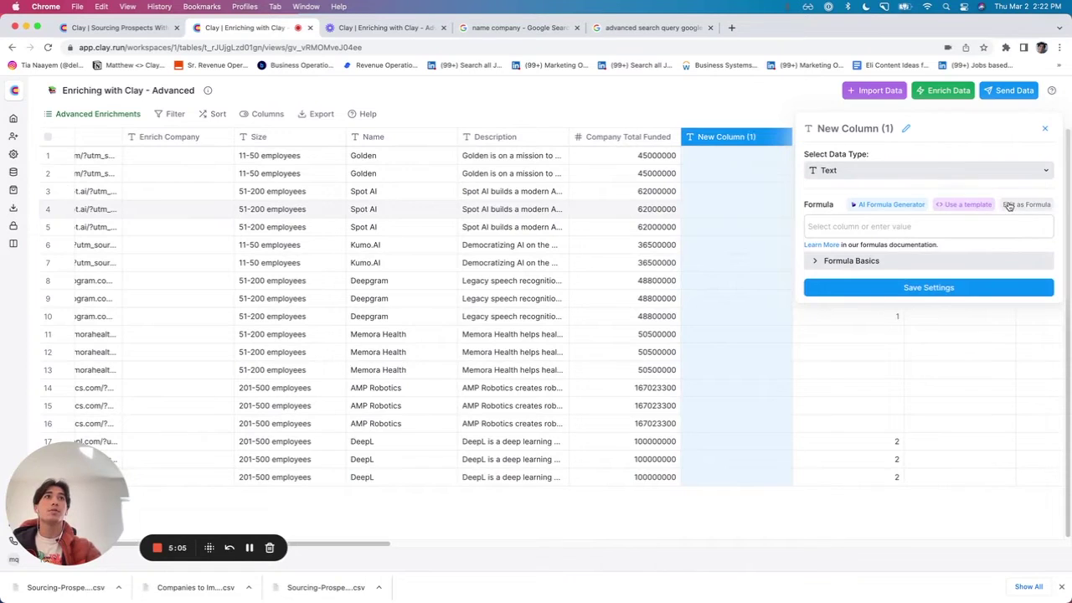
left_click(907, 204)
left_click(347, 333)
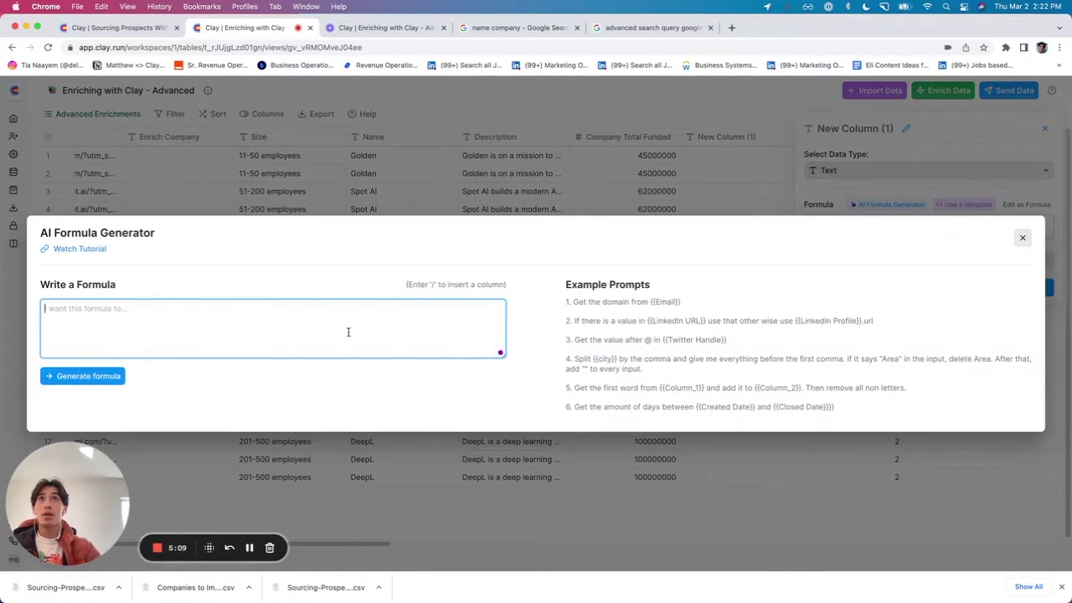
- Begin the formula description with "take" followed by a reference to the Company Total Funded column
type("take")
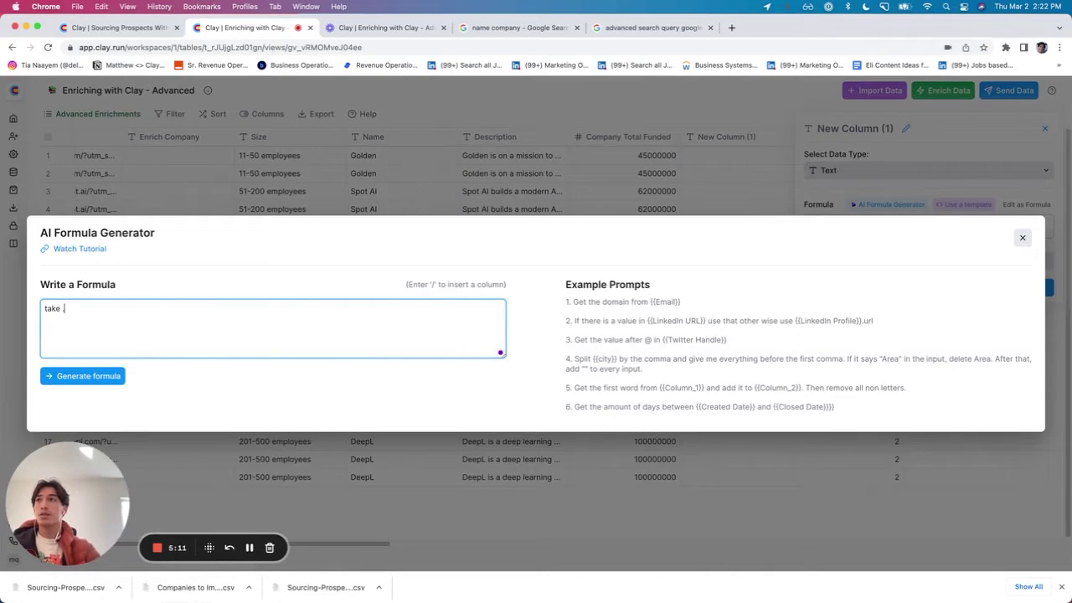
type(" /")
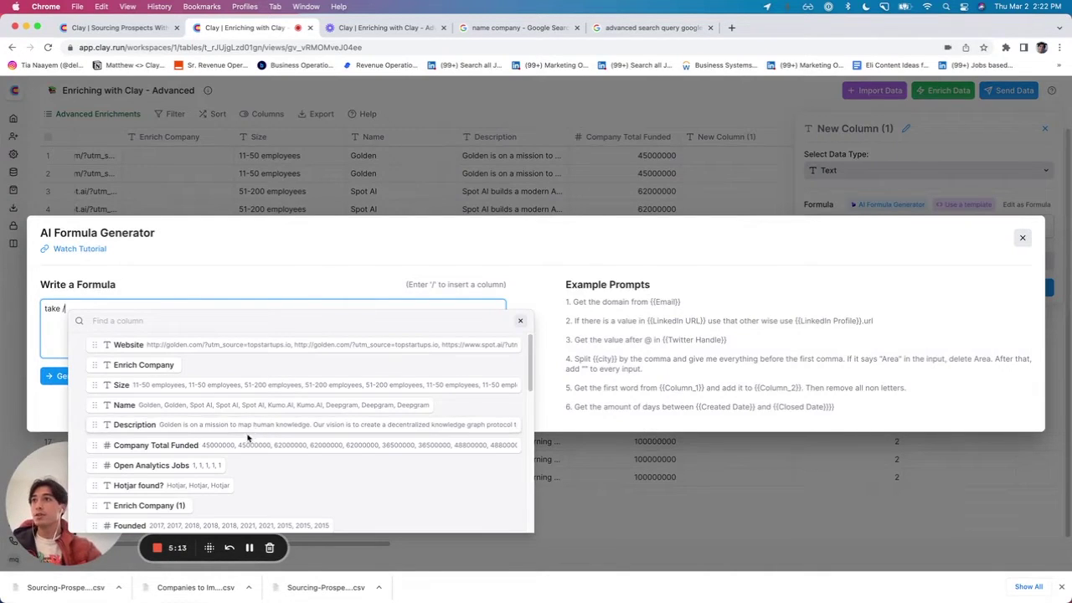
scroll(186, 410, "down", 2)
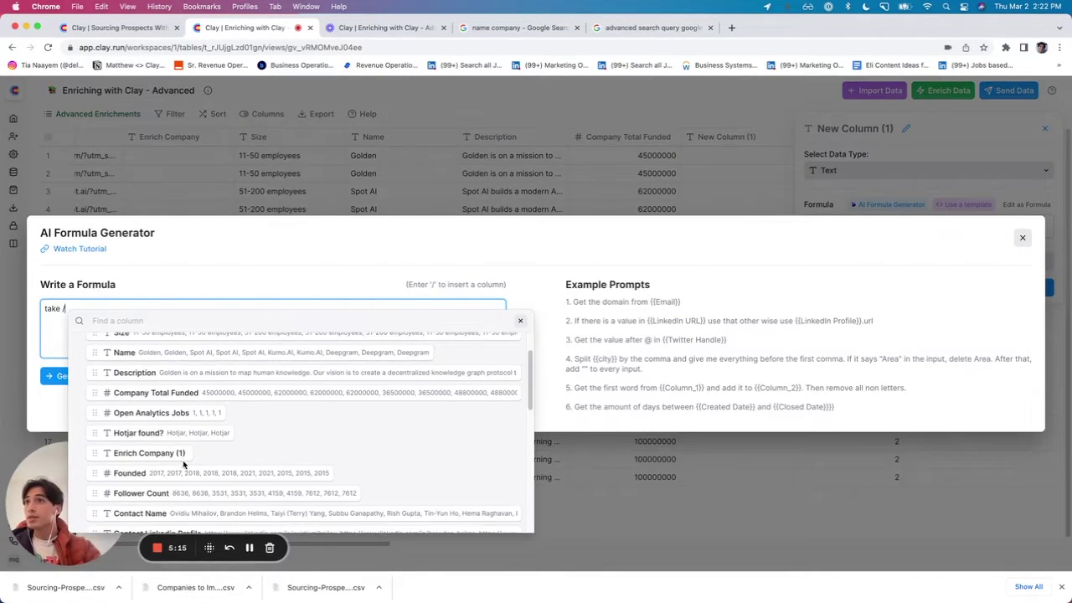
scroll(178, 452, "down", 5)
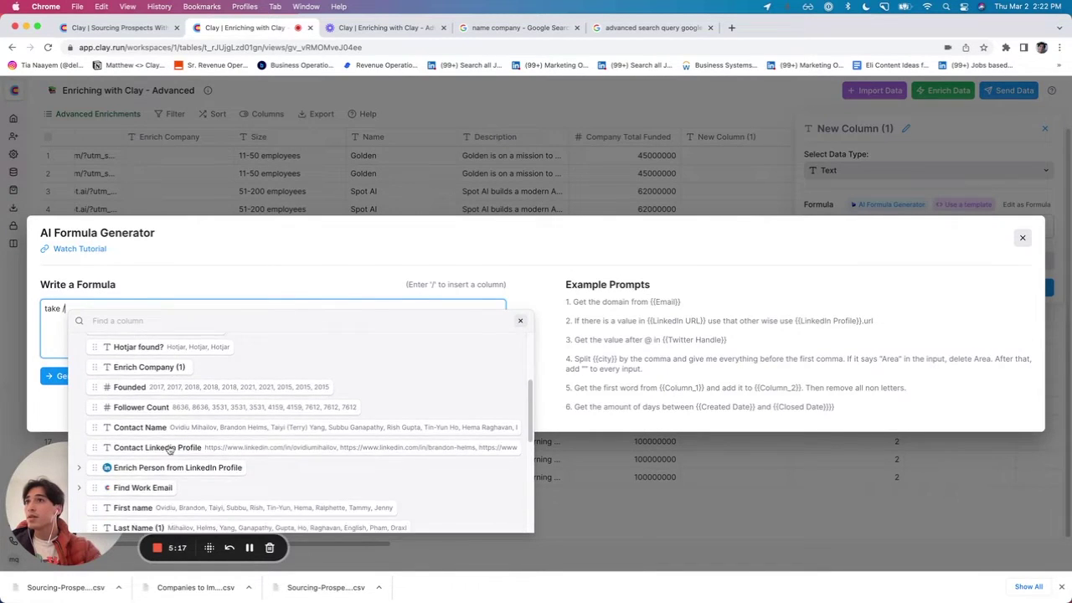
left_click(194, 318)
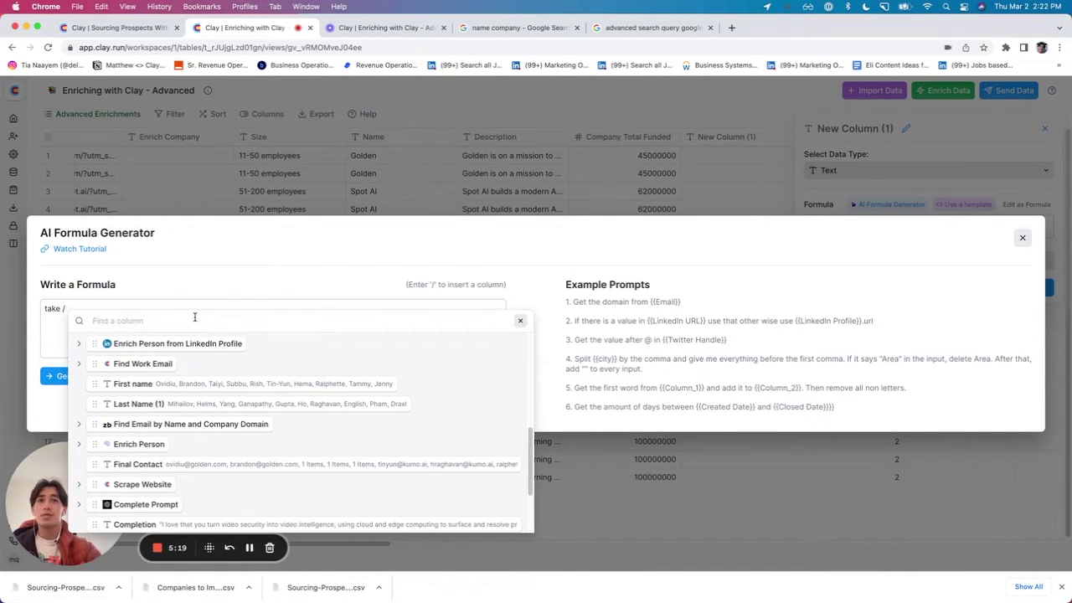
type("funded")
key("Down")
key("Return")
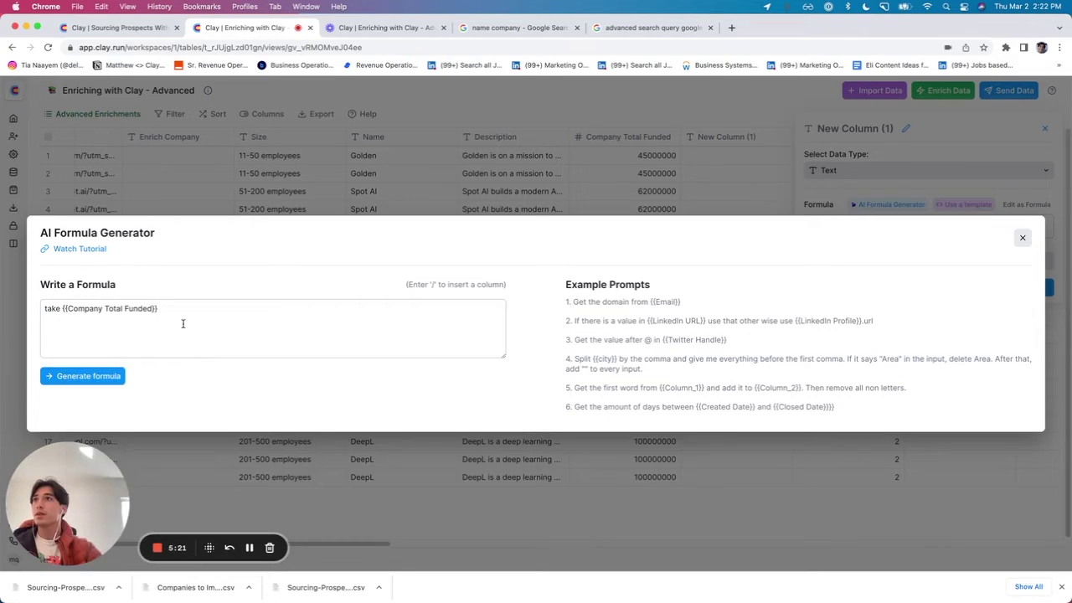
- Complete the description with and replace "000000" with "M", and generate the formula
type("and replace")
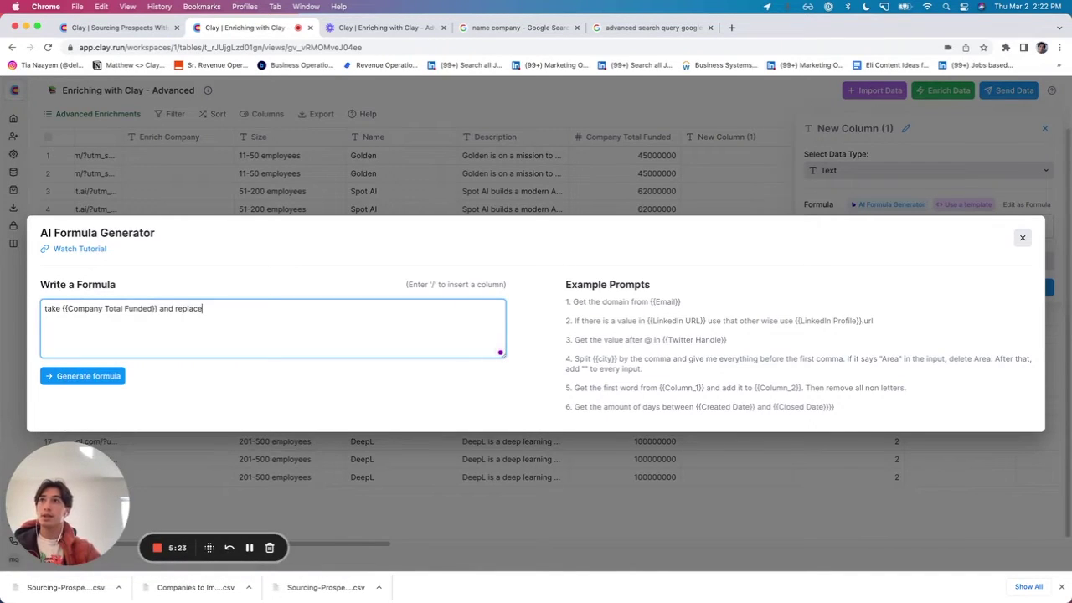
type(" \"")
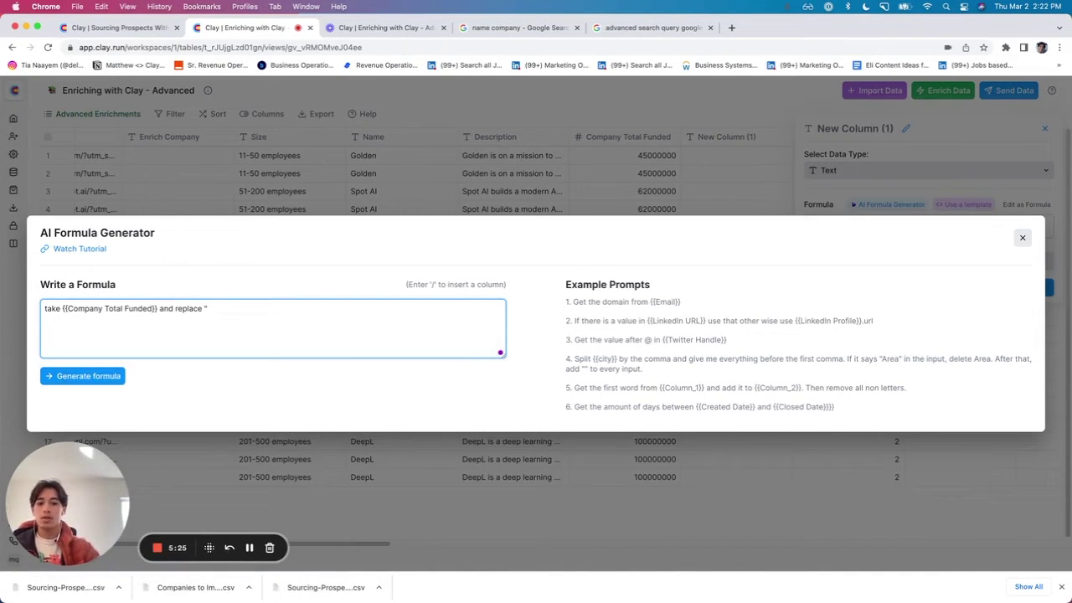
type("000000")
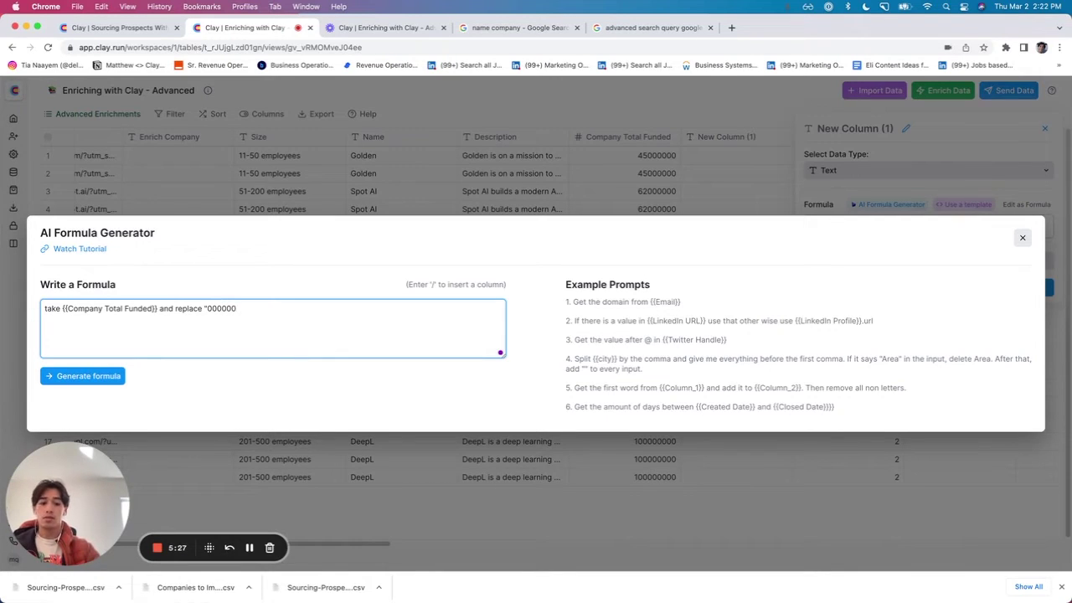
type("\" with ")
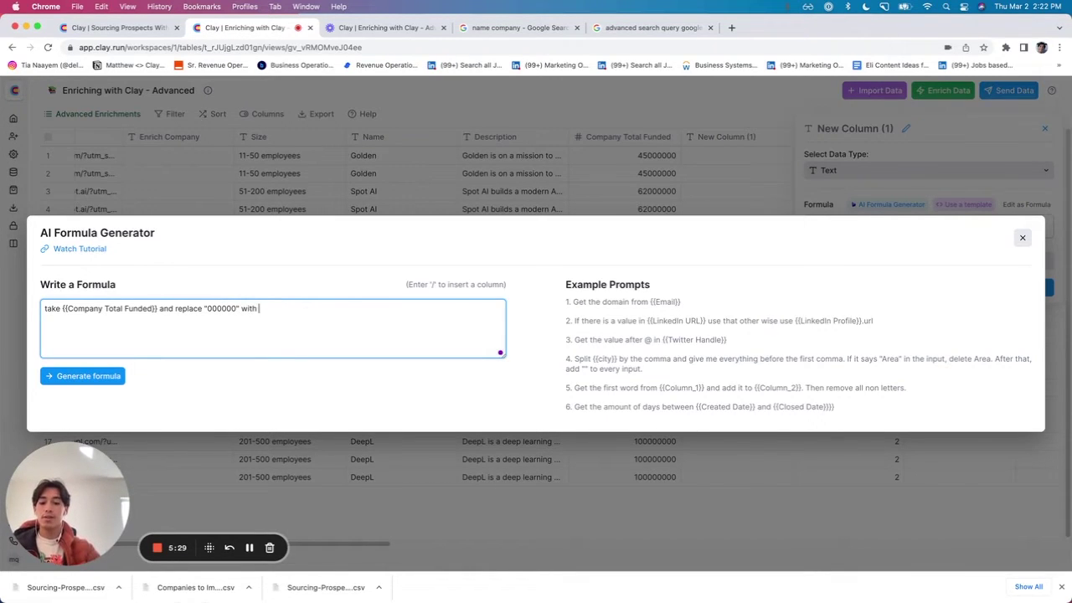
type("M")
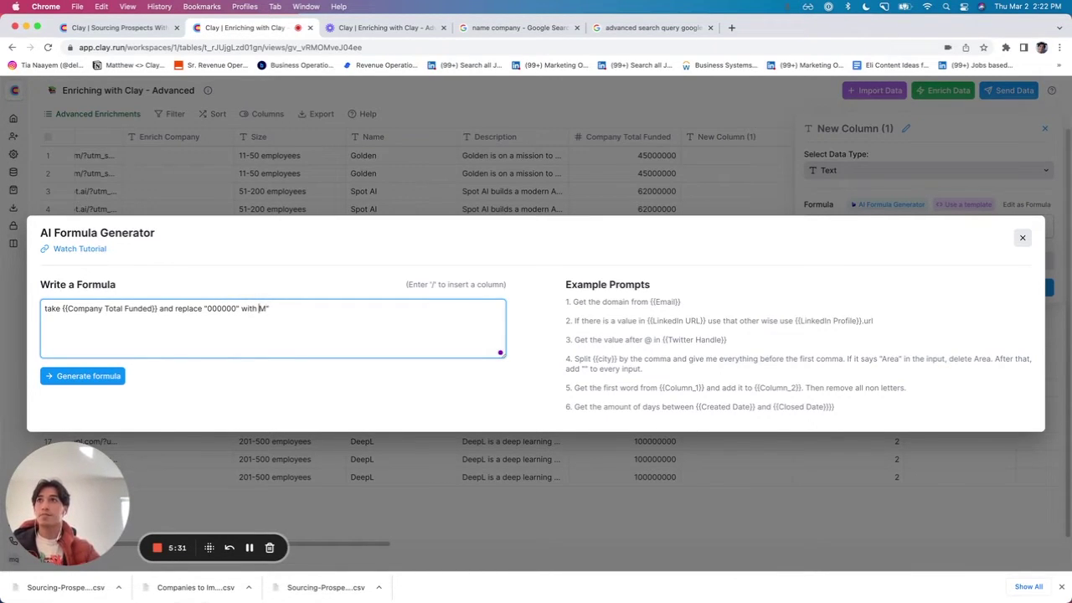
left_click(259, 309)
type("\"")
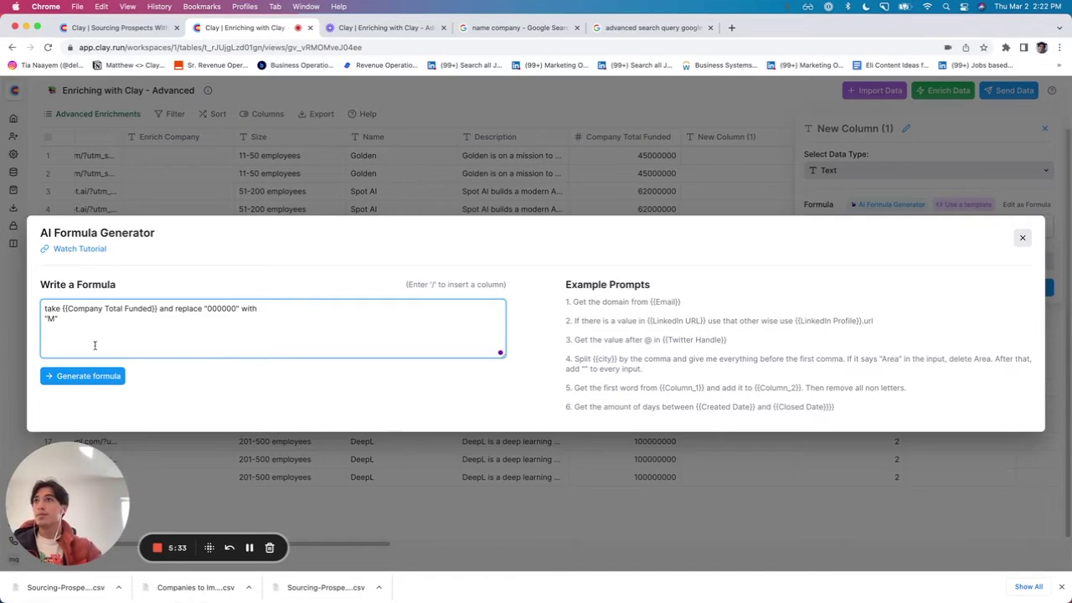
left_click(82, 376)
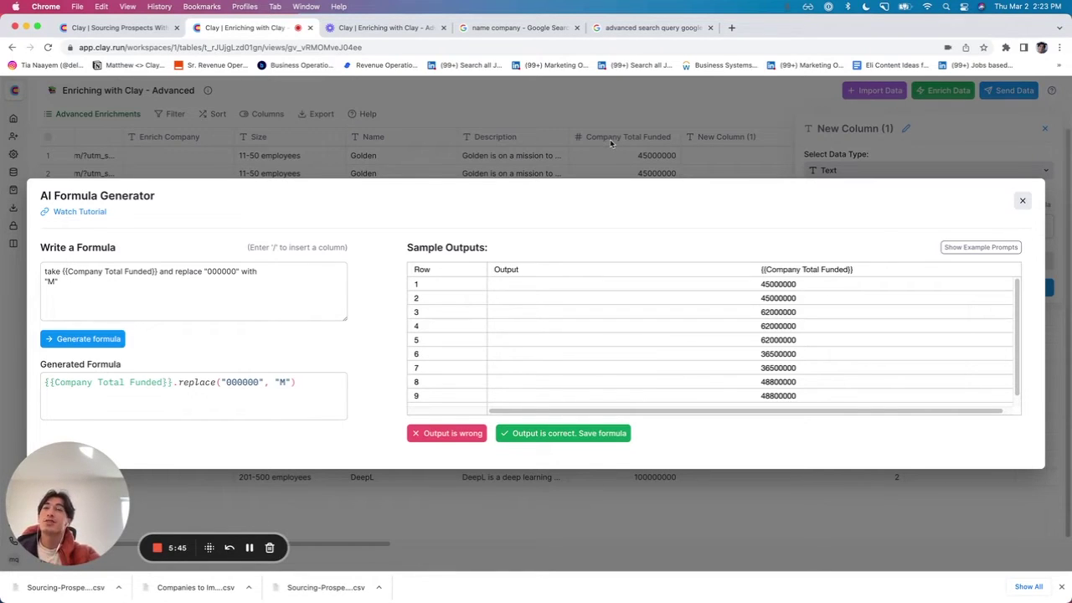
- Insert ", turn that into text," after the Company Total Funded reference in the formula description and regenerate the formula
left_click(156, 277)
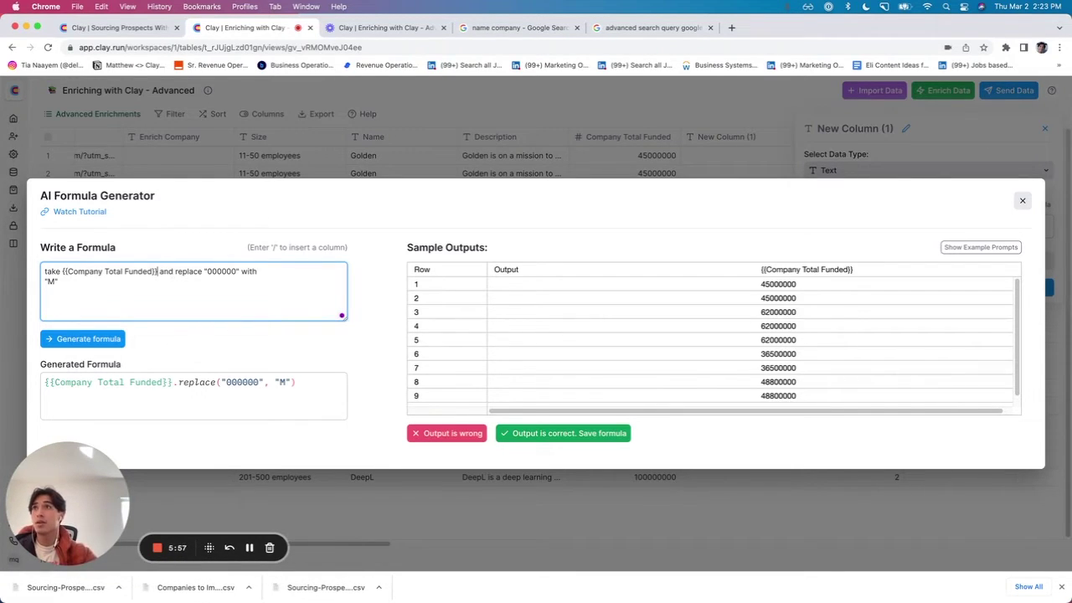
type(", turn that it")
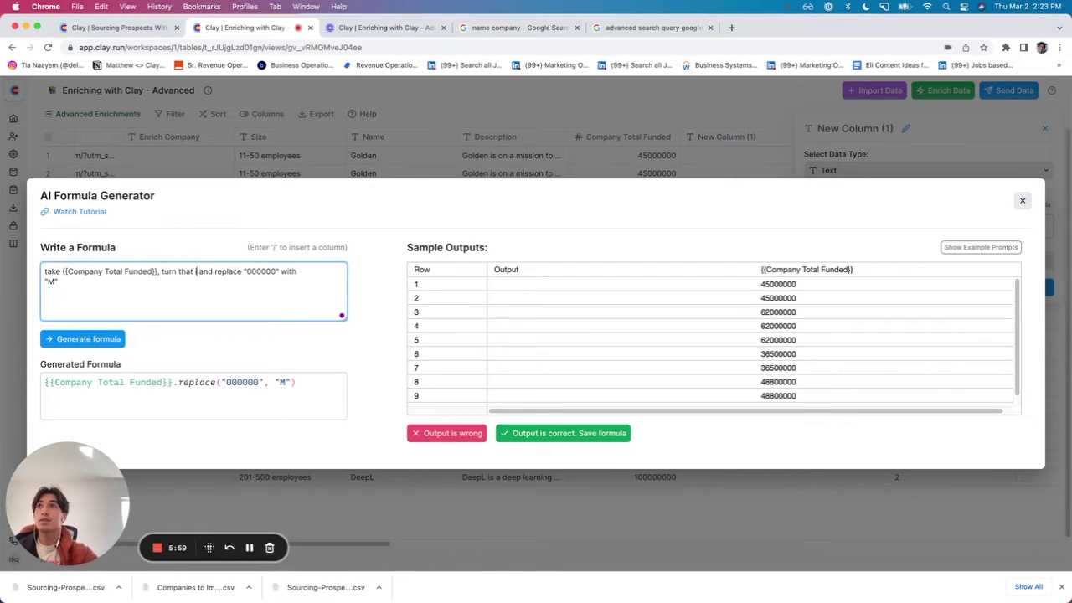
type("nto text,")
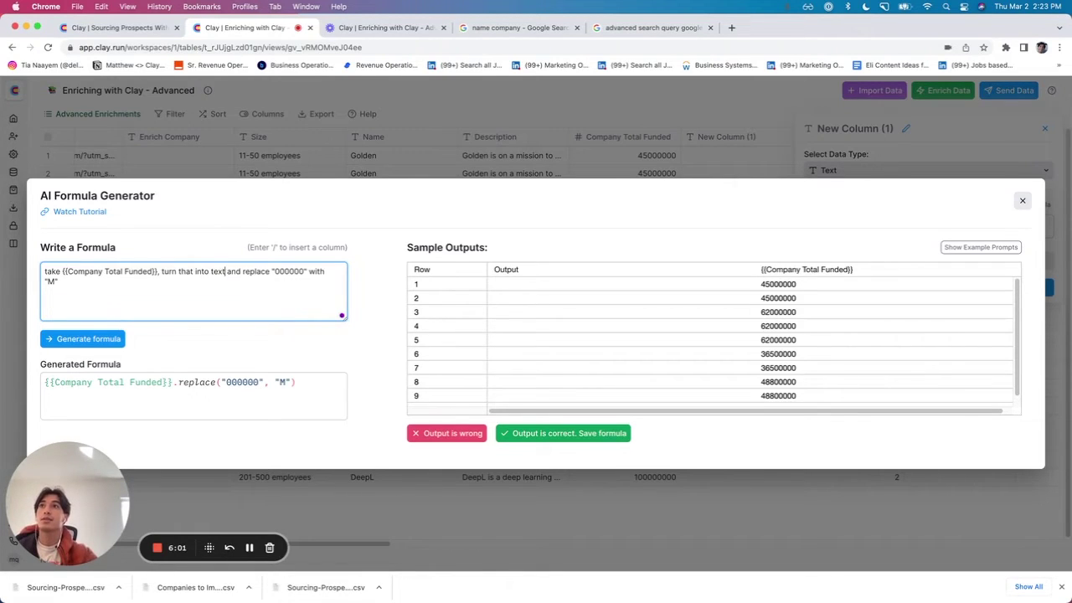
key("BackSpace")
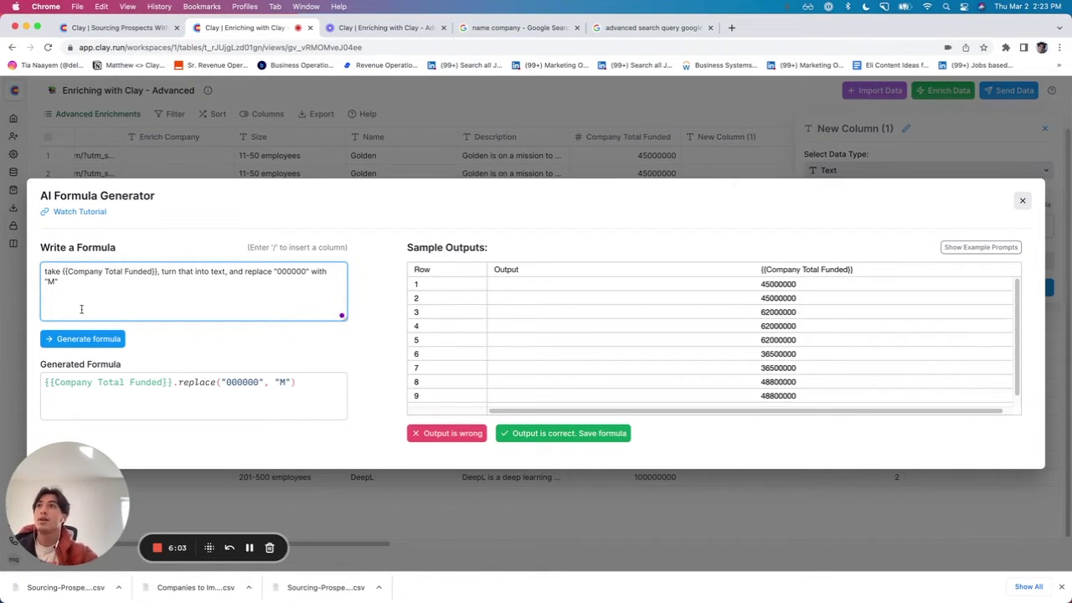
left_click(88, 338)
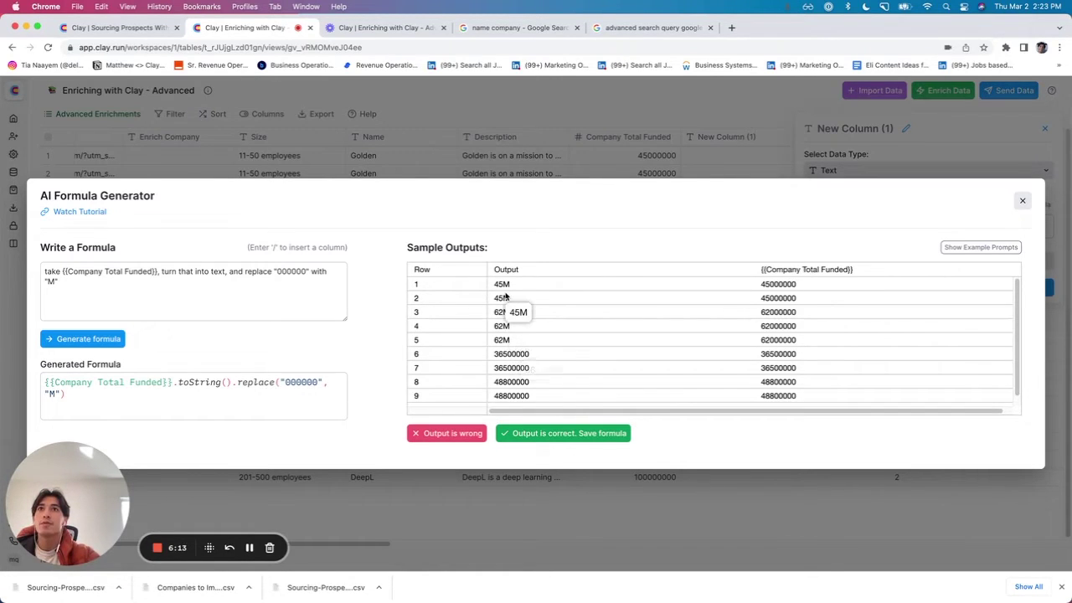
- Append 'Also starting from the right, add a "," between every group of 3 characters.' to the description and regenerate the formula
left_click(178, 280)
type(".")
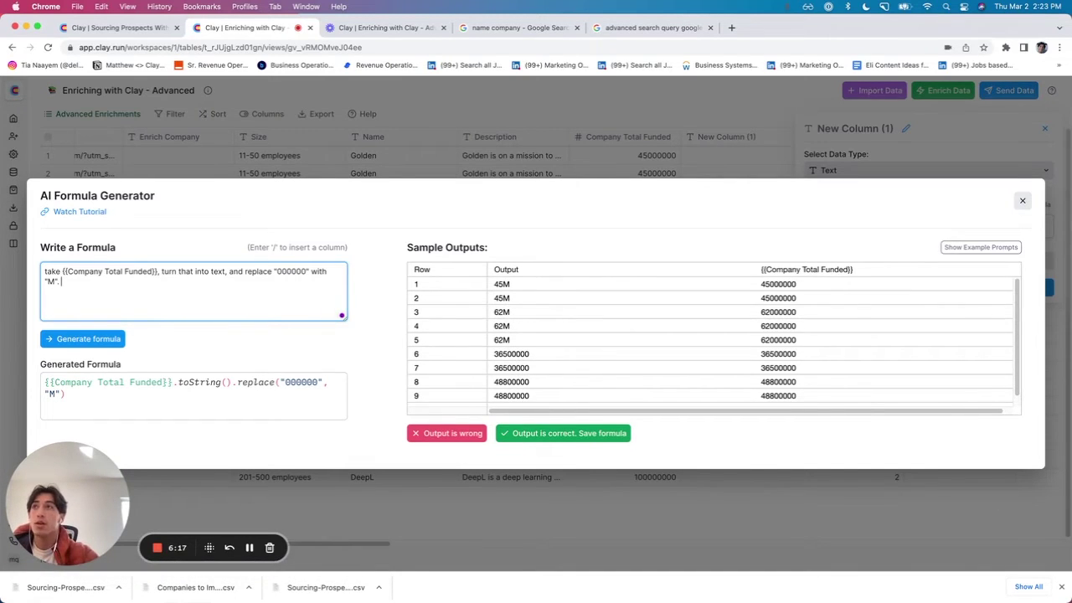
type(" Also sta")
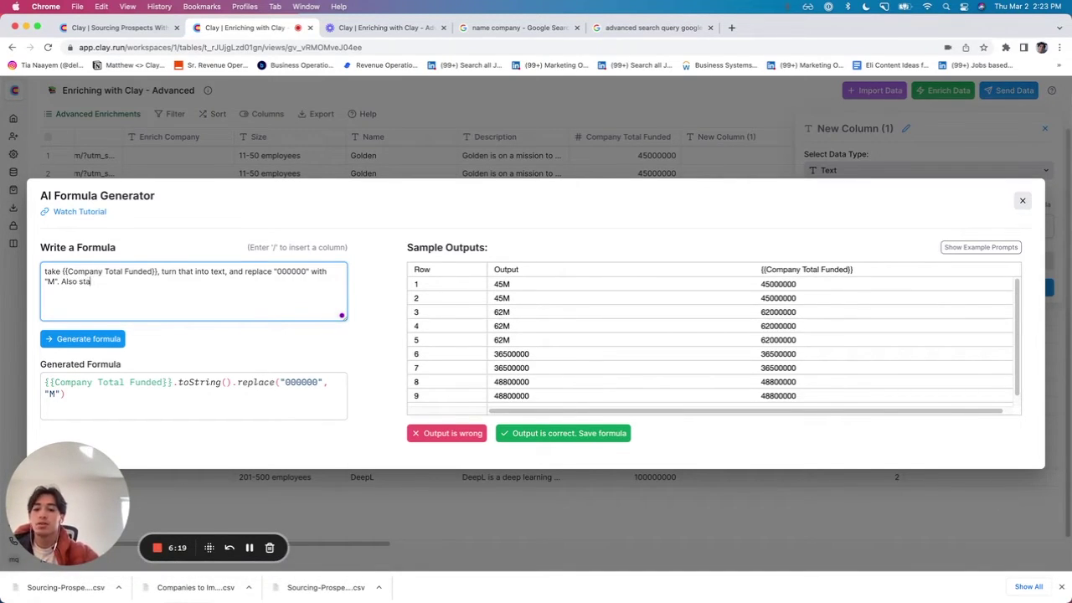
type("rting from the r")
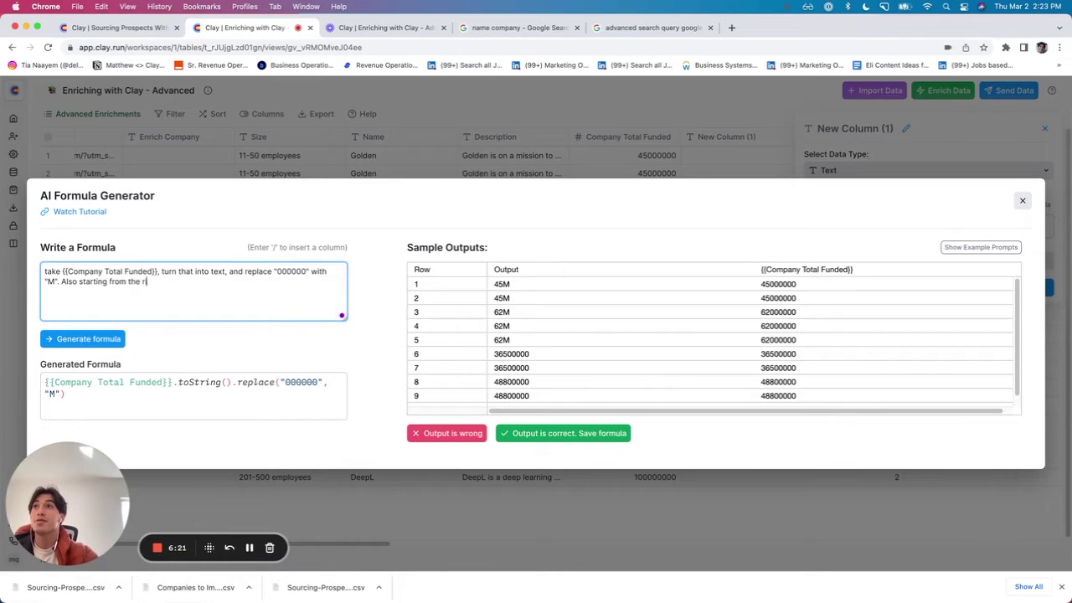
type("ight, add a \"")
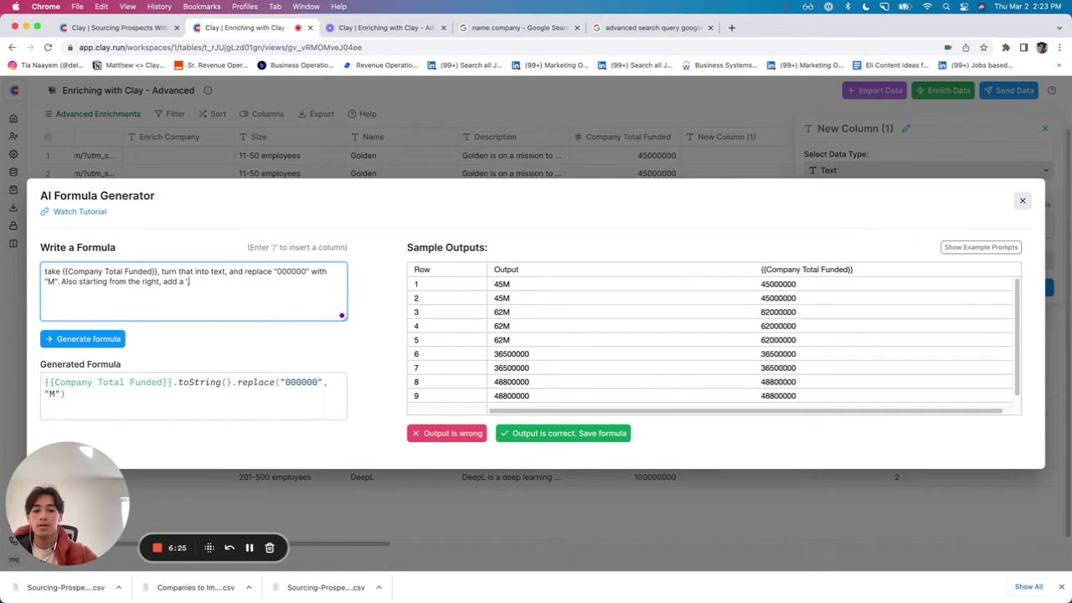
type(",\" betwe")
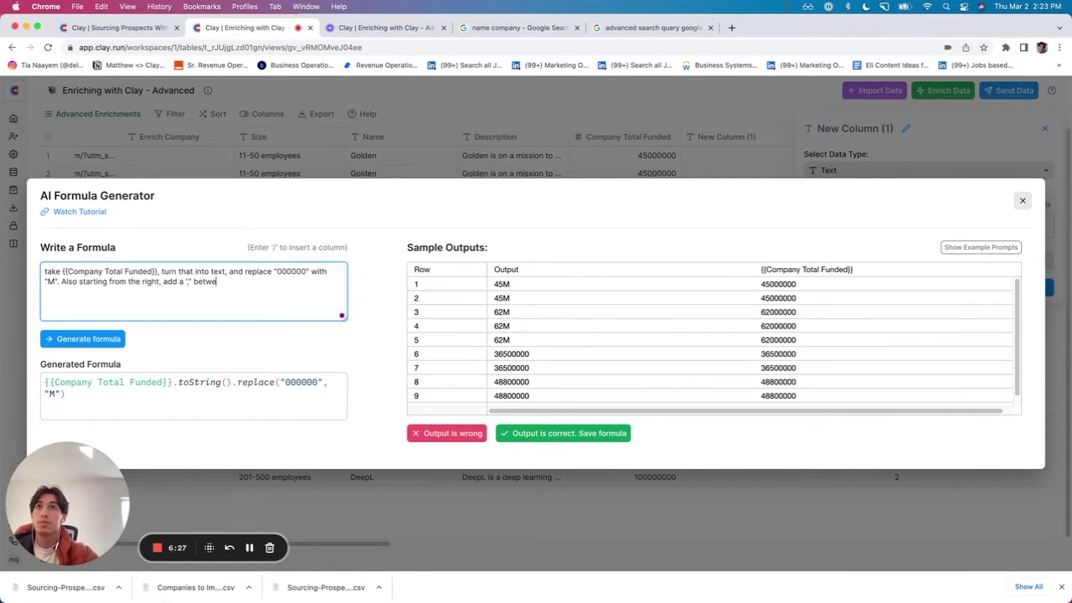
type("en eve")
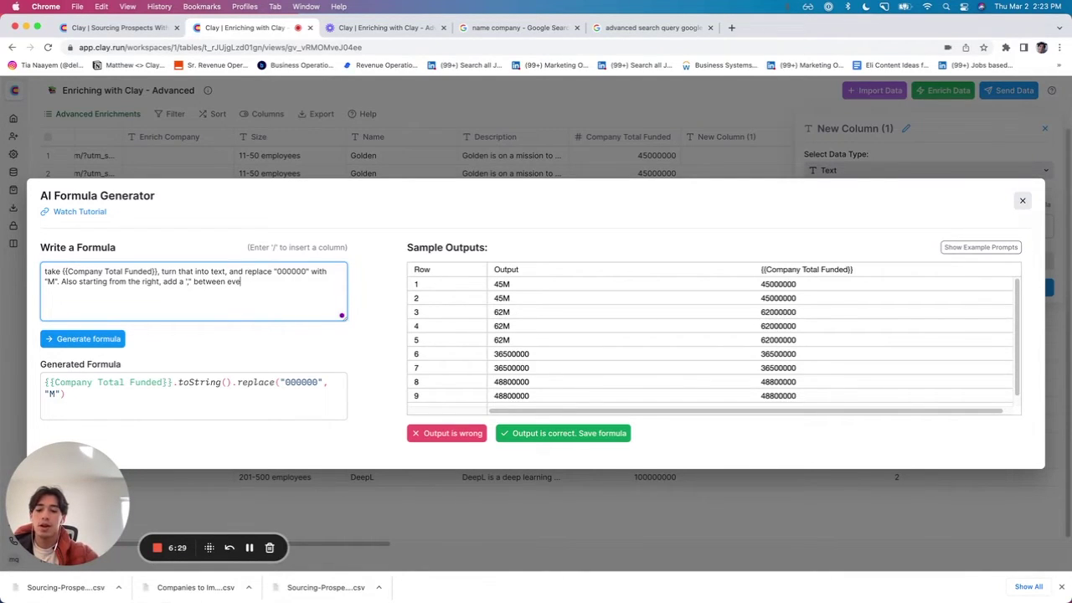
type("ry group of 3 characters.")
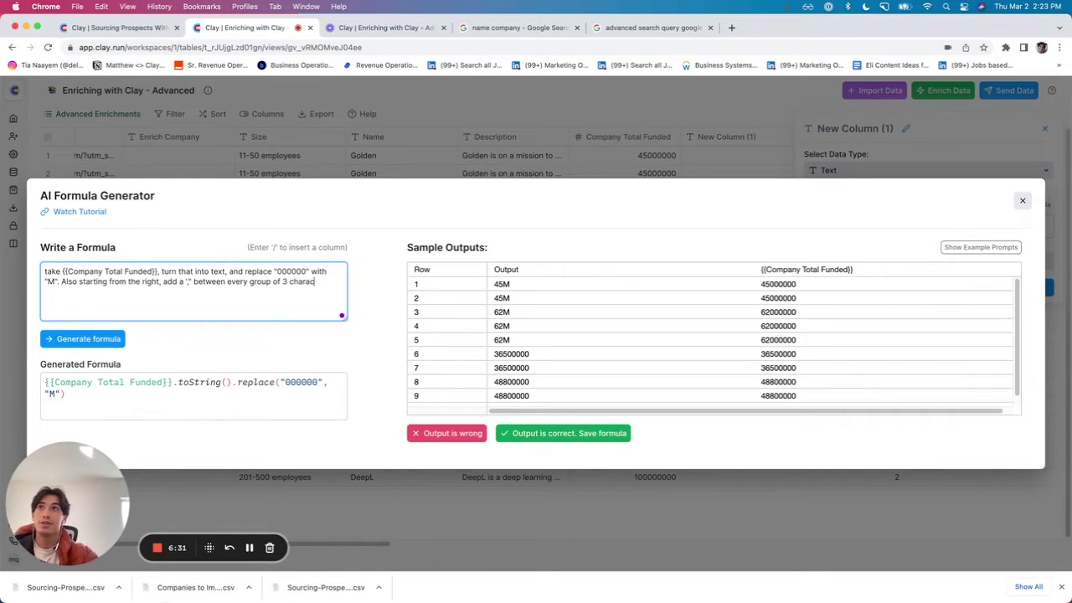
left_click(94, 337)
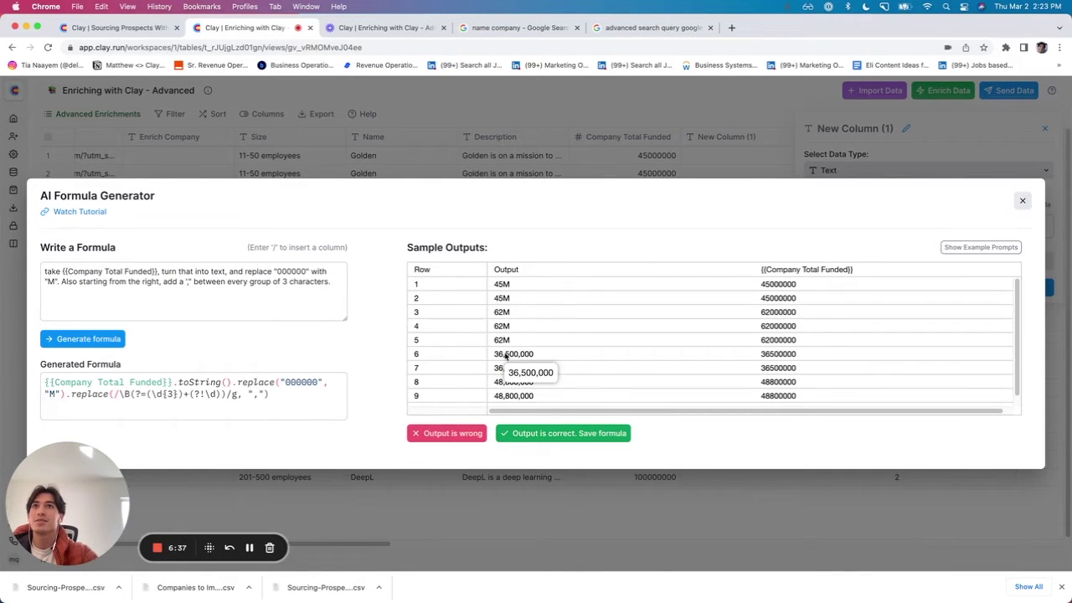
- Append 'Finally put a "$" in front' to the formula description, regenerate the formula and save it to the column
left_click(337, 285)
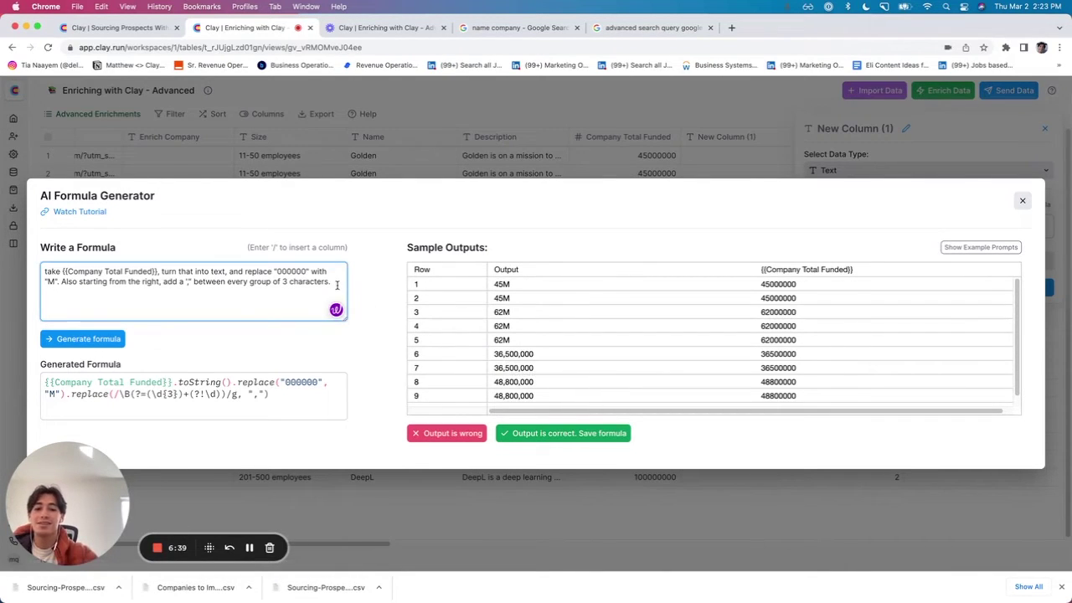
type("Finally put a \"$\" in front")
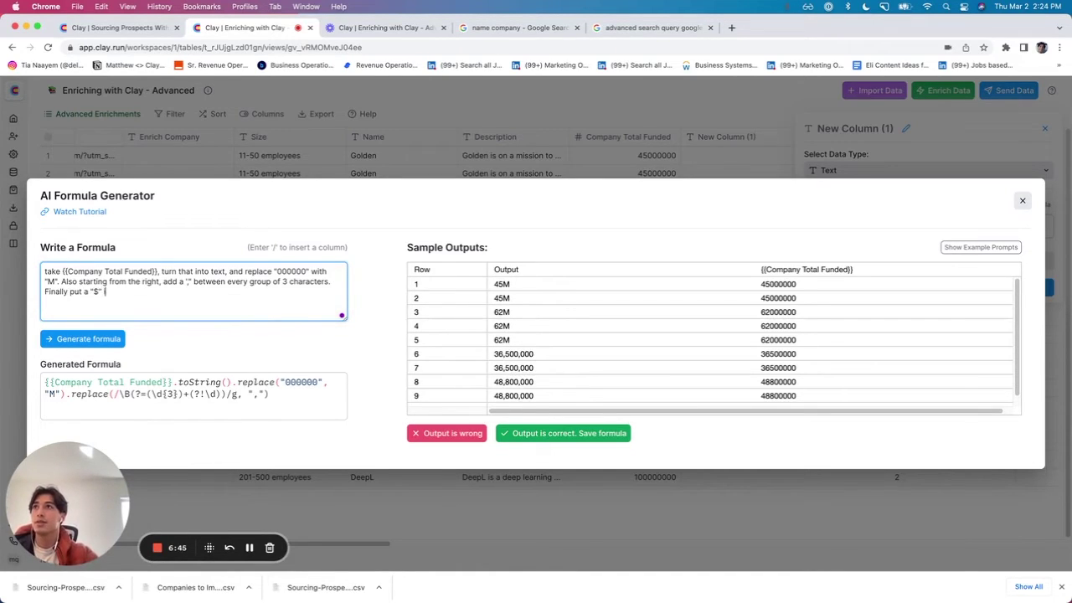
left_click(115, 337)
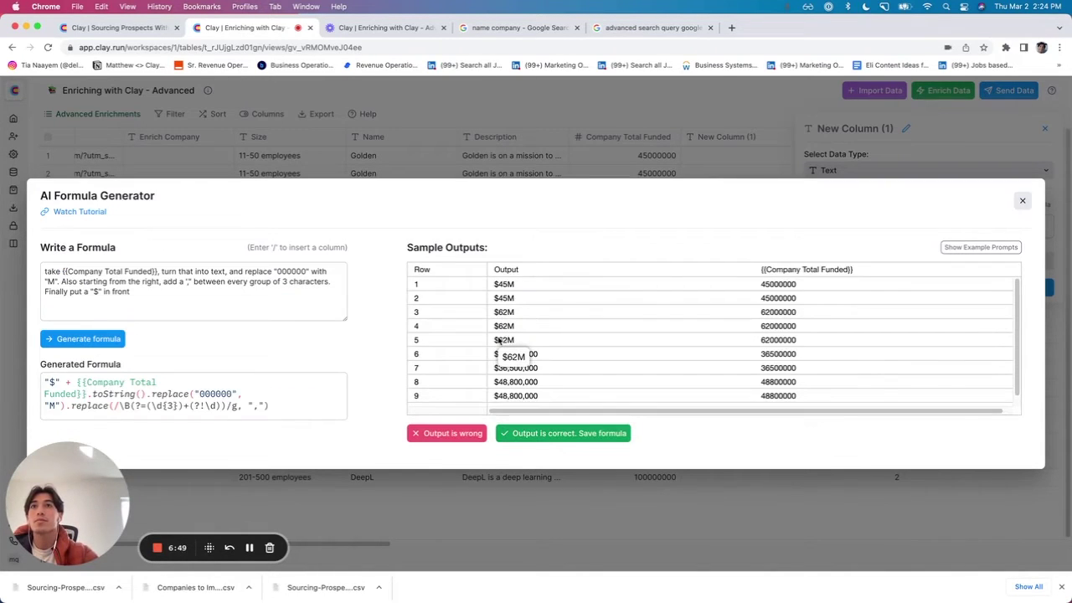
left_click(540, 434)
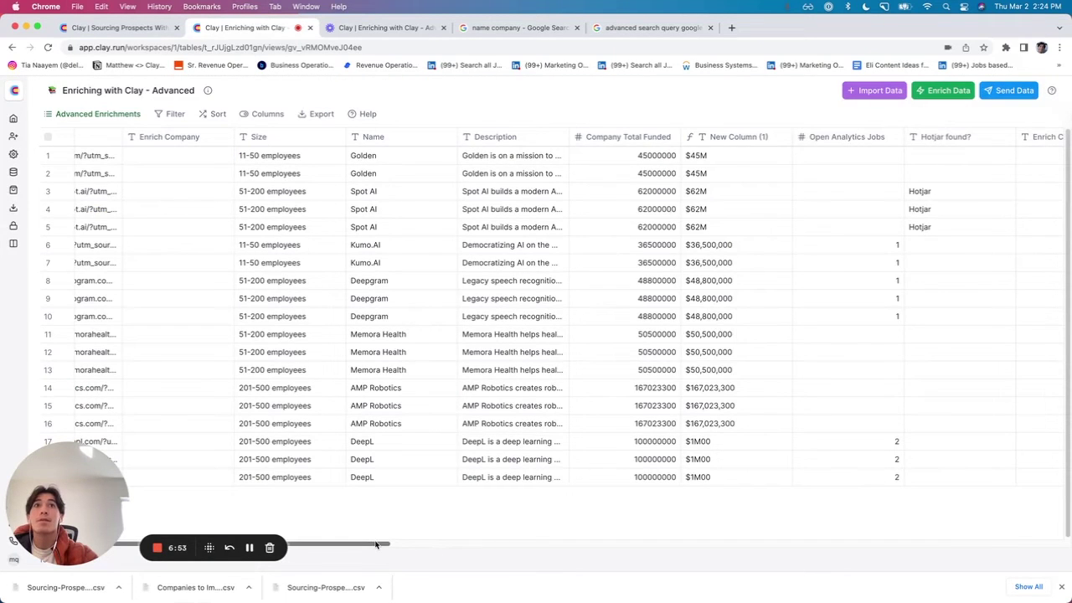
- Replace the new funding column's AI formula with one generated from "Turn {{Company Total Funded}} into USD" and save it
left_click_drag(375, 544, 441, 530)
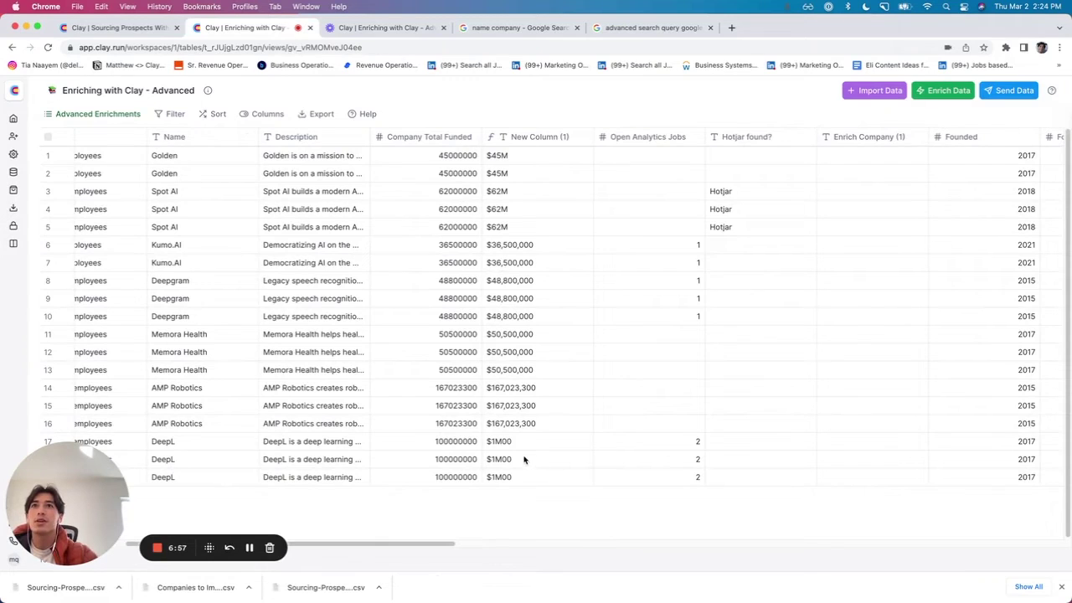
left_click(531, 139)
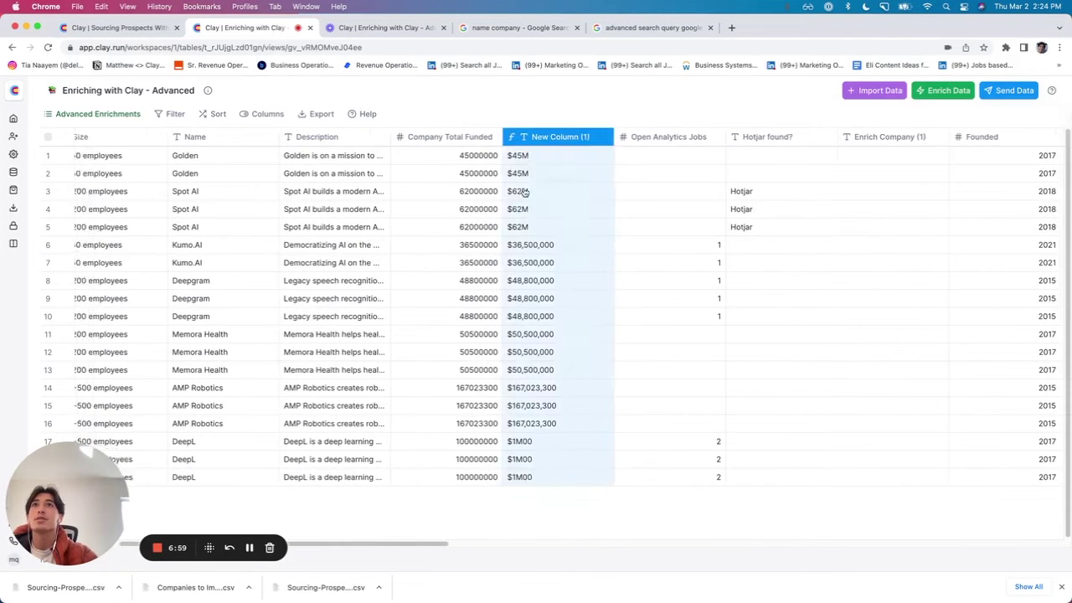
left_click(712, 199)
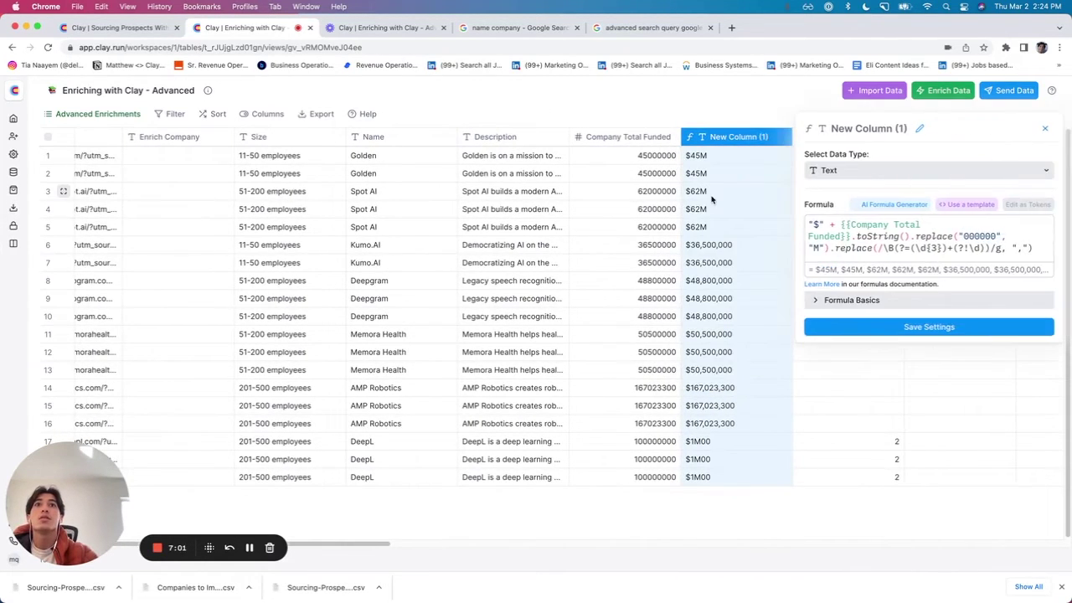
left_click(913, 205)
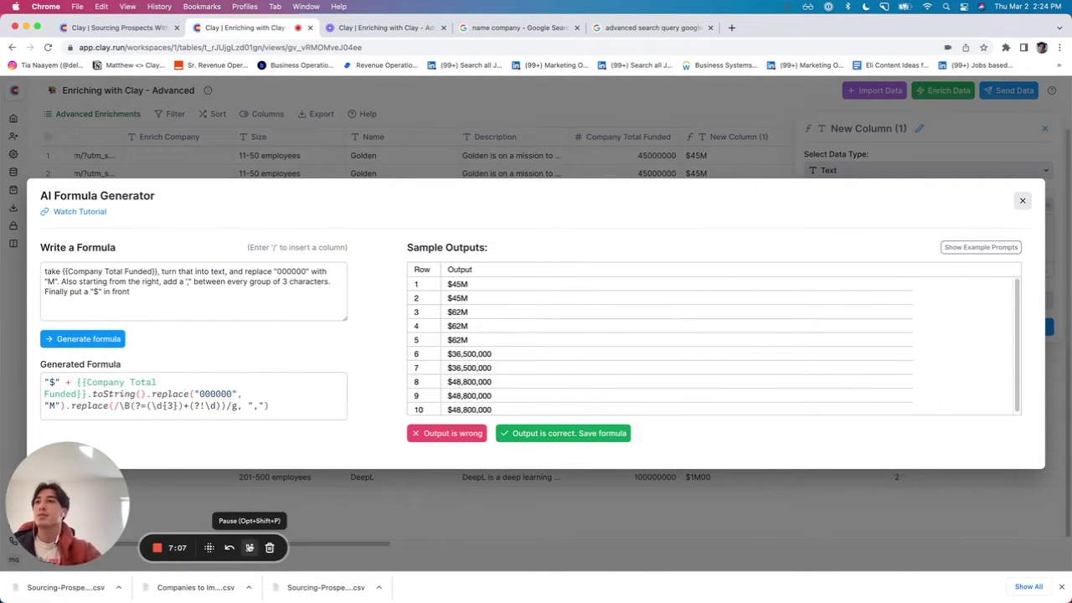
left_click(249, 547)
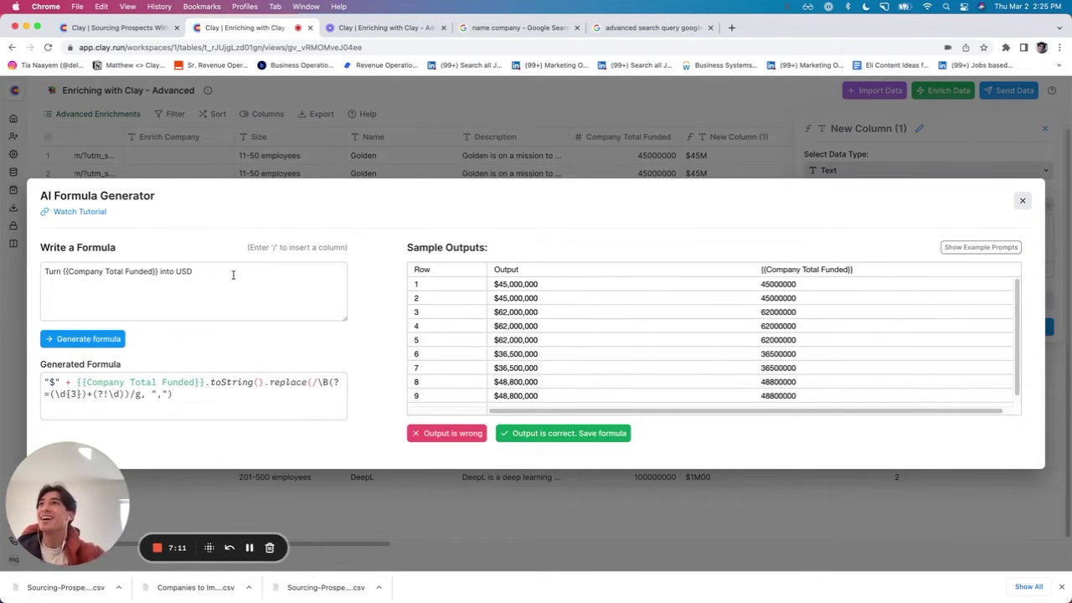
left_click_drag(233, 274, 57, 262)
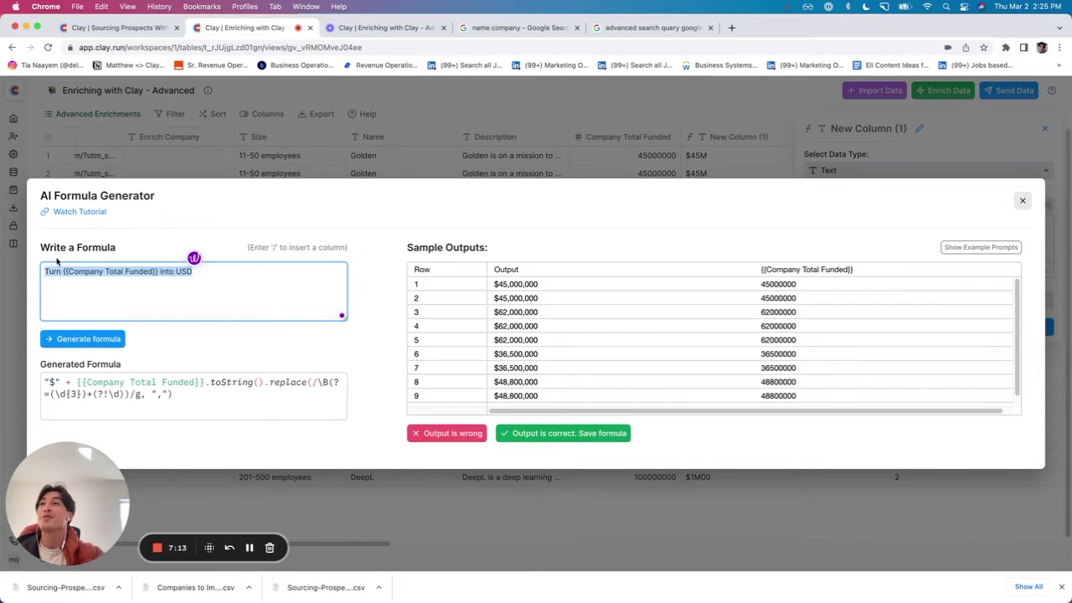
left_click(226, 267)
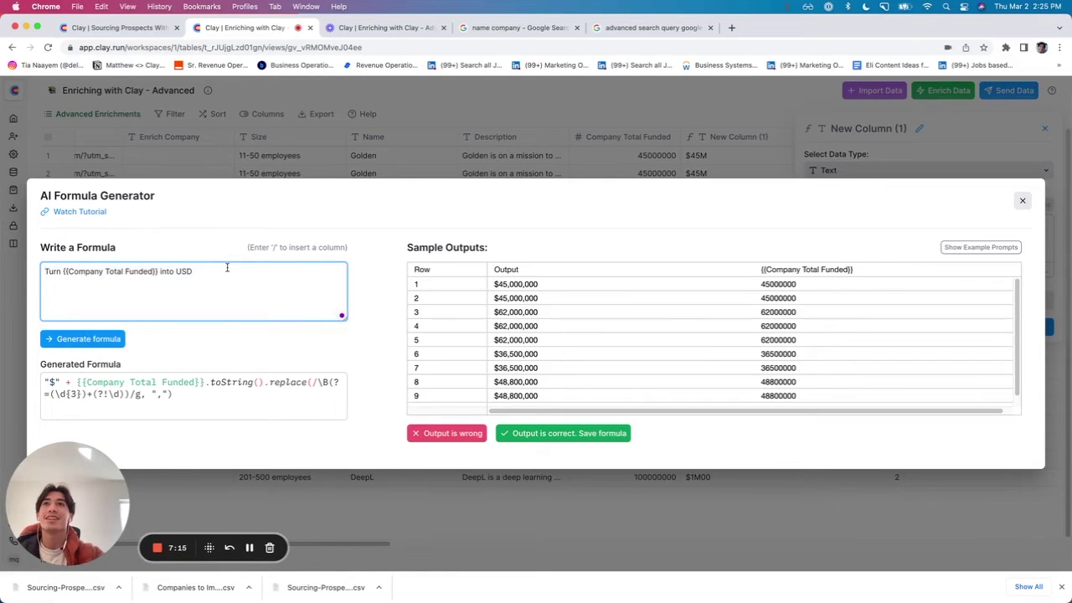
left_click(551, 434)
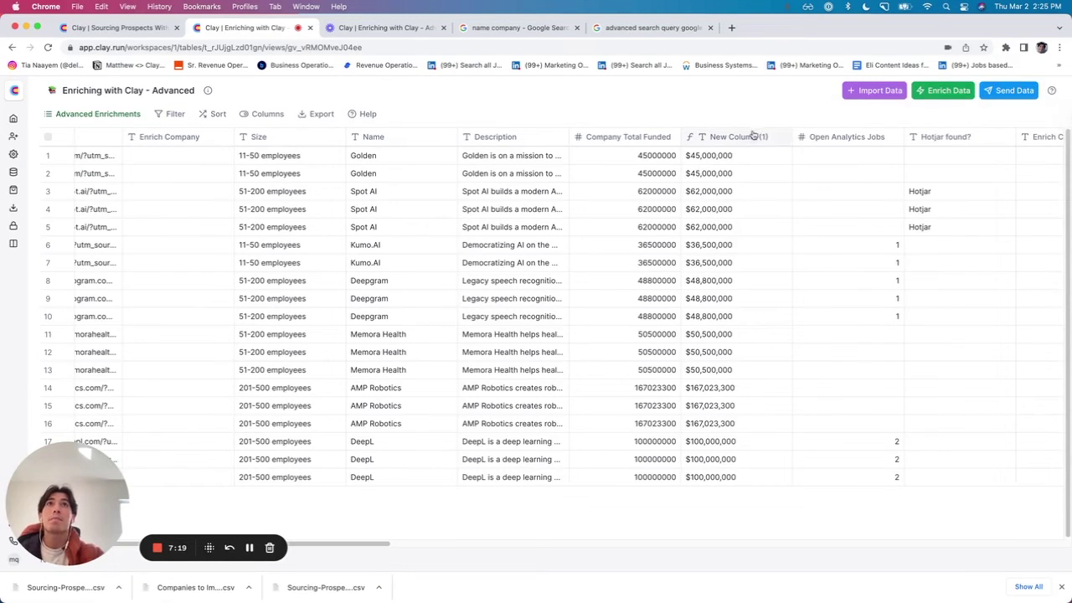
- Rename the new column beside Company Total Funded to "Reformatted Raise Amount"
left_click(750, 137)
type("Reformatted")
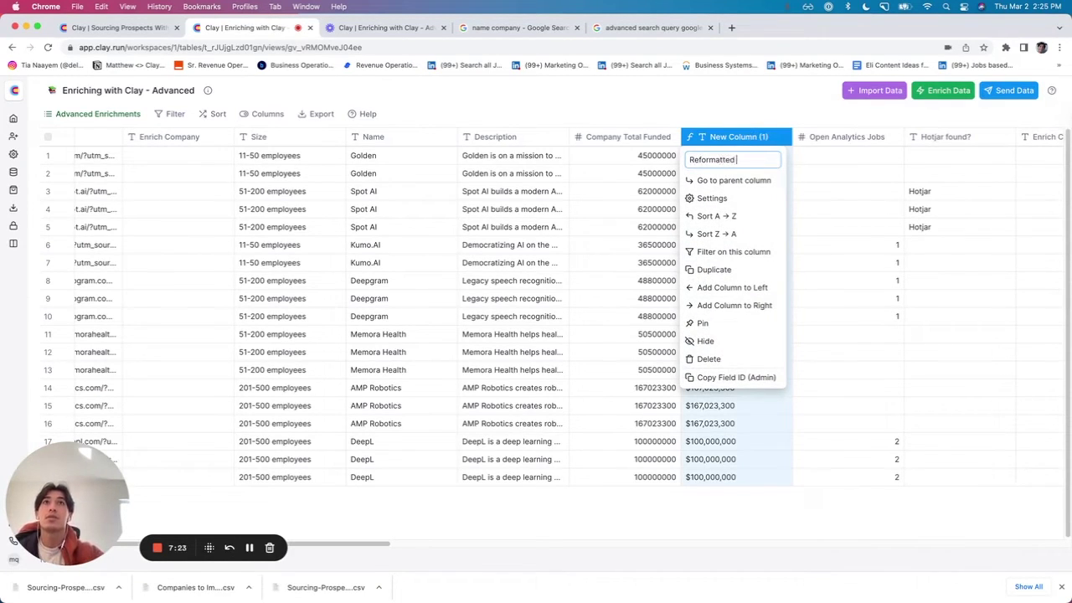
type(" Raise Amount")
key("Return")
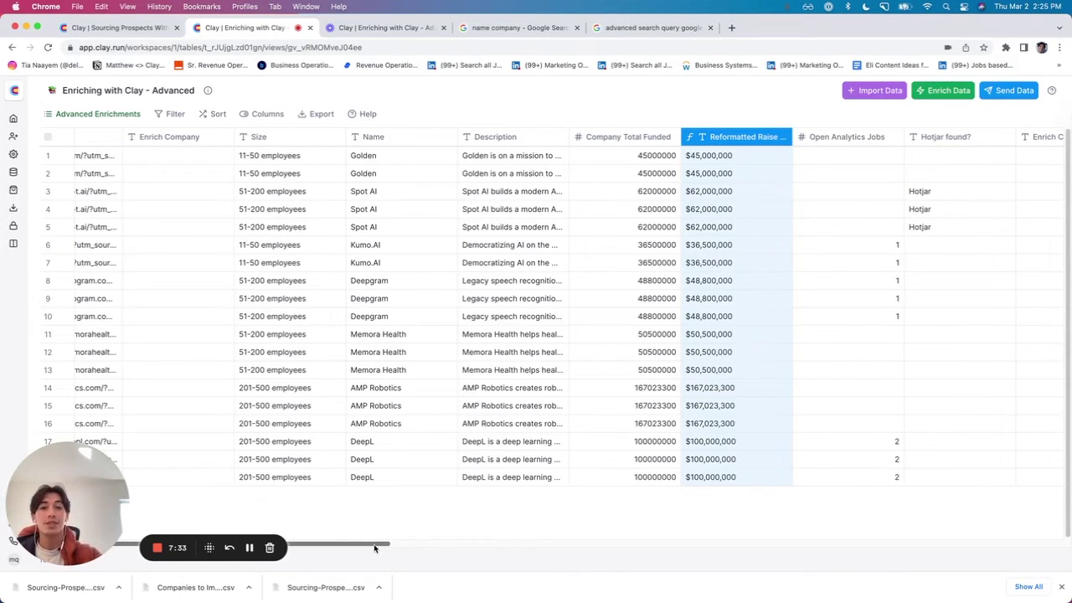
- In the last column's AI message description, replace the Company Total Funded reference with Reformatted Raise Amount and regenerate the formula
left_click_drag(373, 544, 1005, 527)
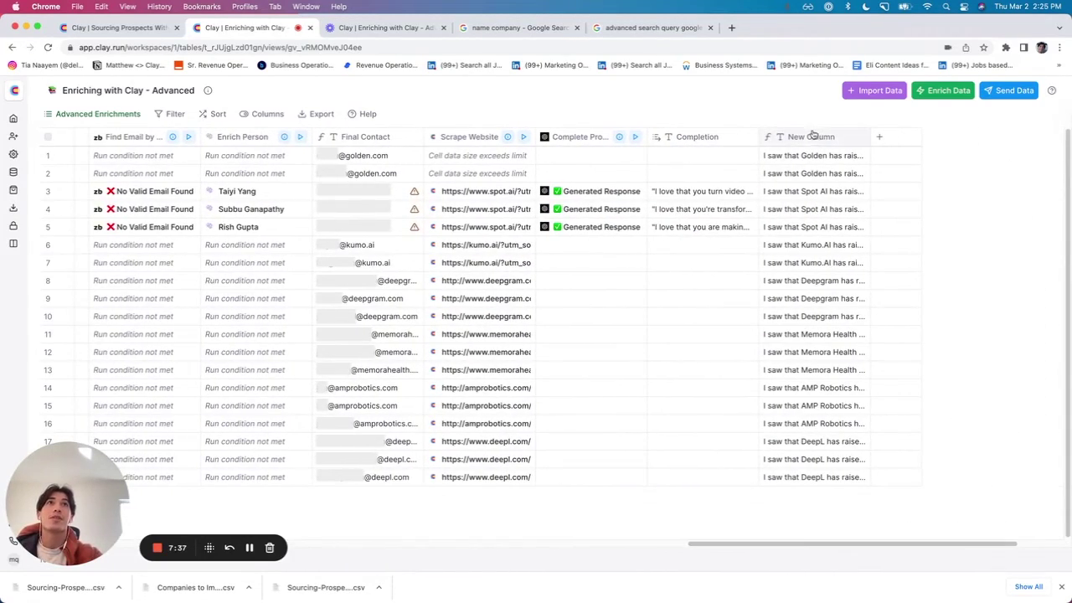
left_click(814, 137)
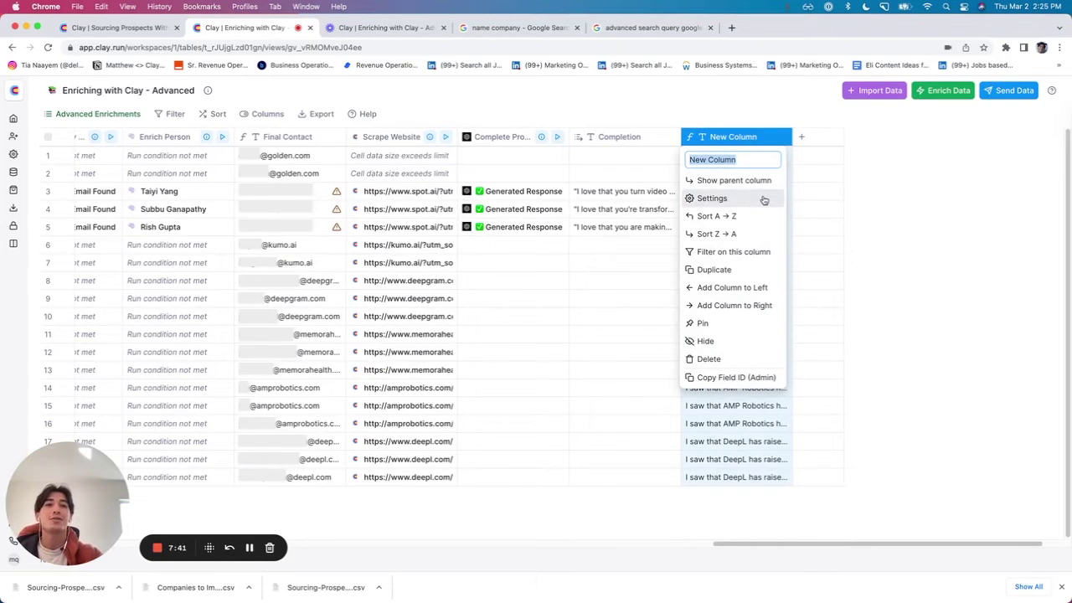
left_click(712, 199)
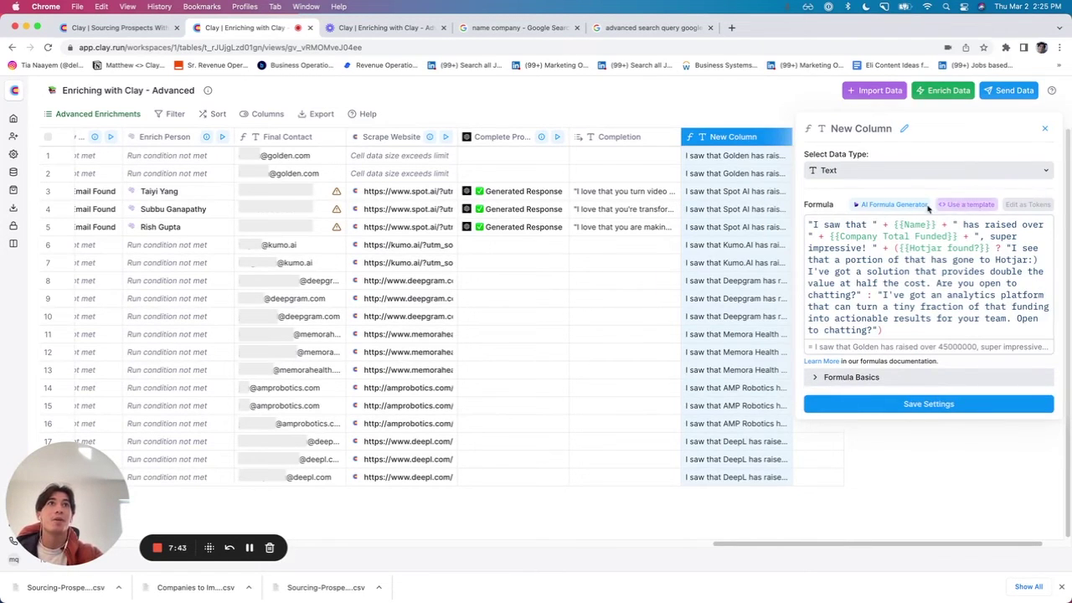
left_click(920, 207)
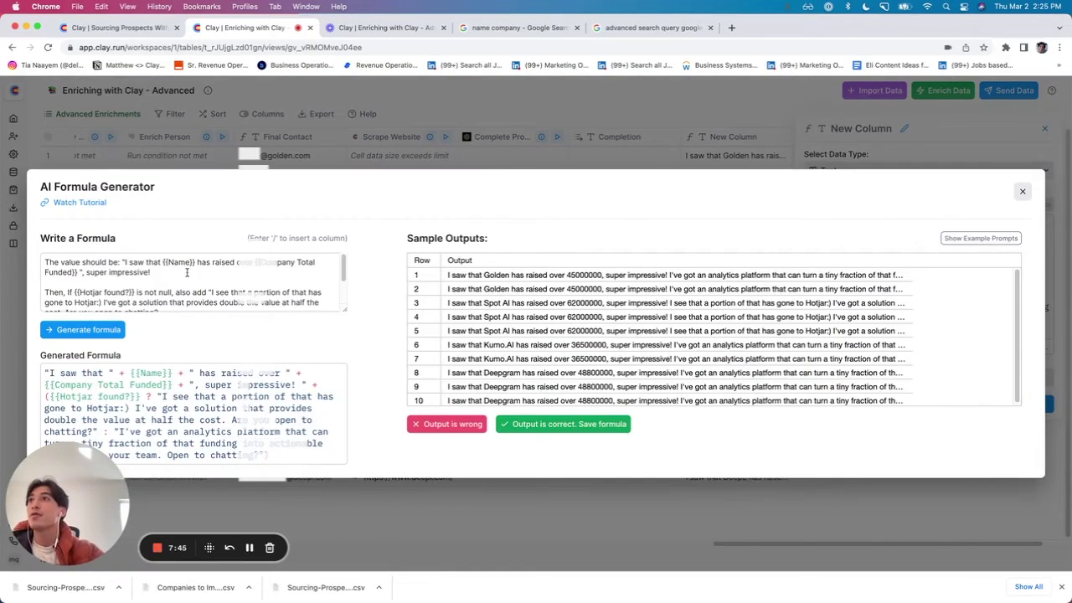
left_click_drag(253, 262, 80, 272)
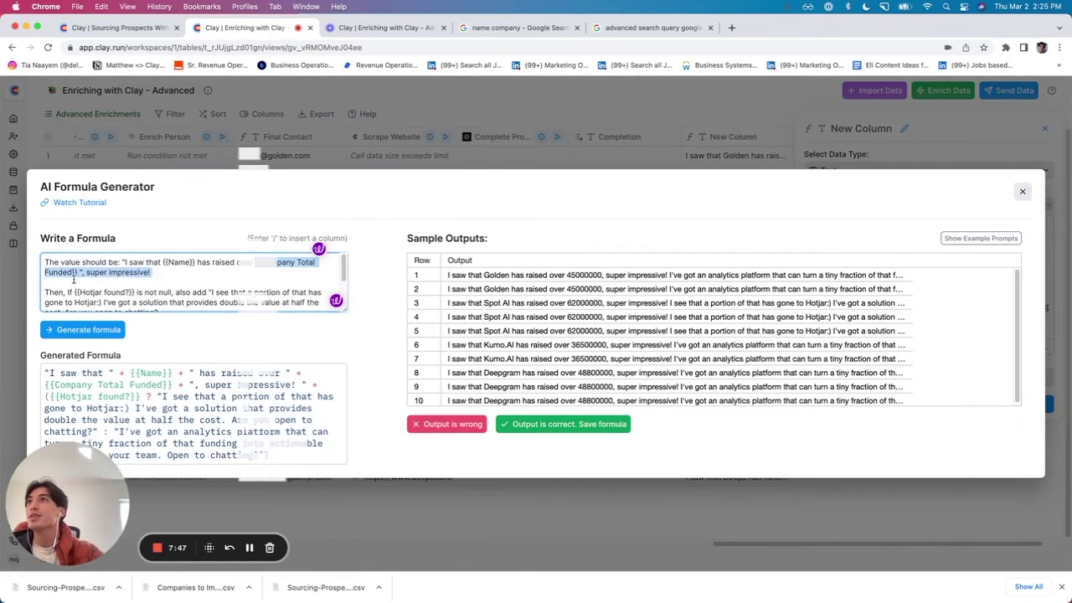
type("/")
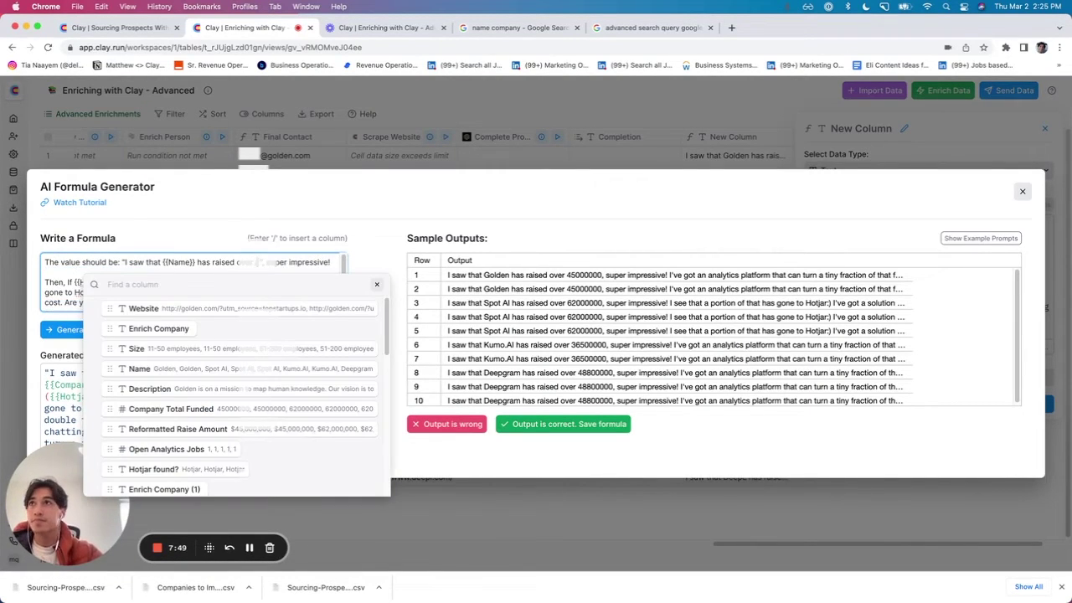
left_click(186, 430)
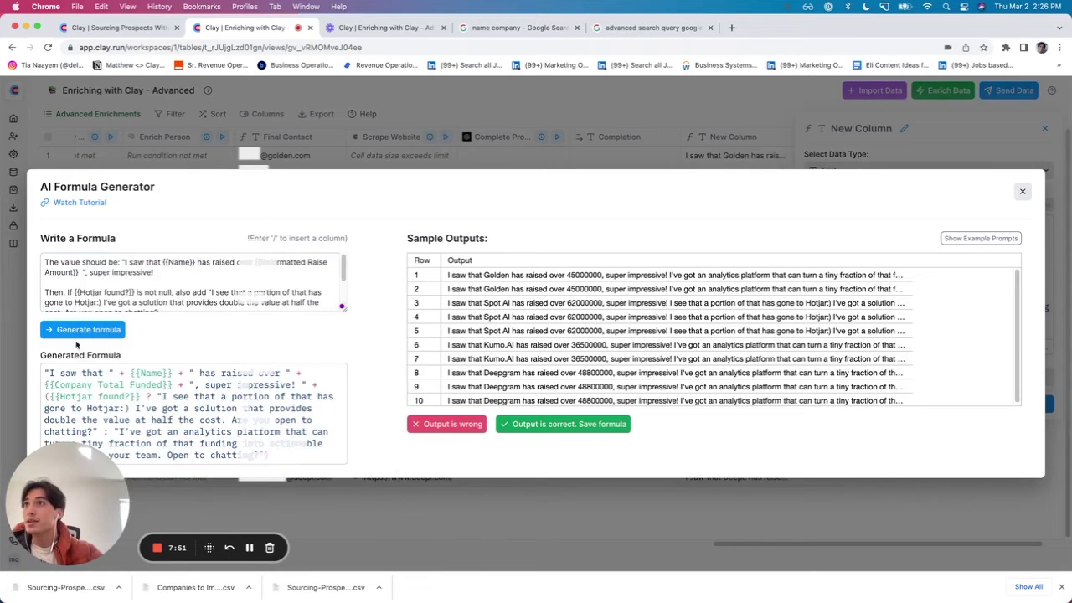
left_click(86, 328)
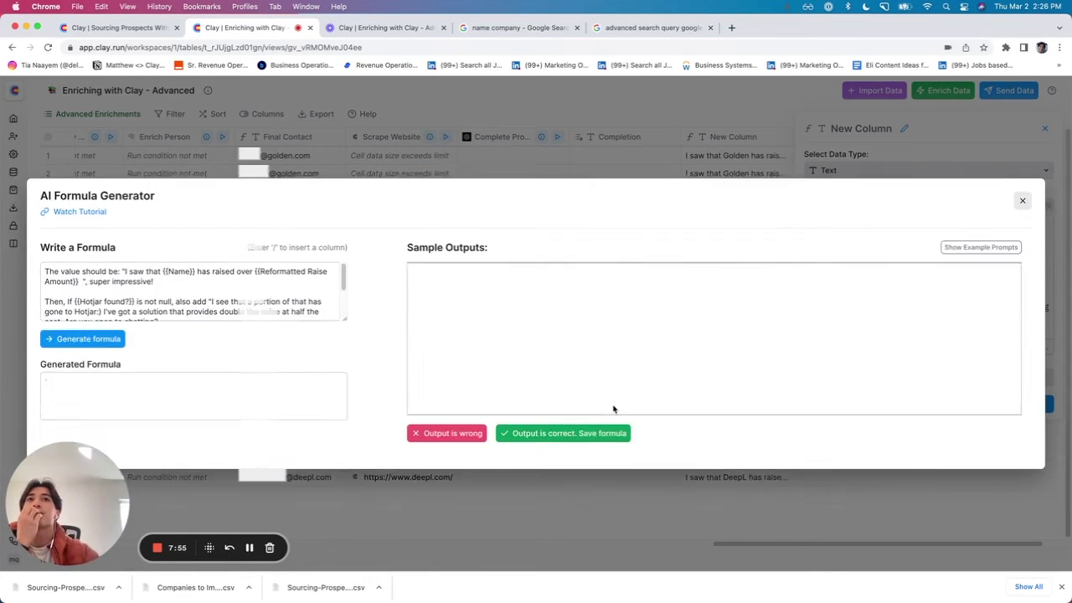
- Save the regenerated message formula to the last column and widen that column to show more of each message
left_click(593, 427)
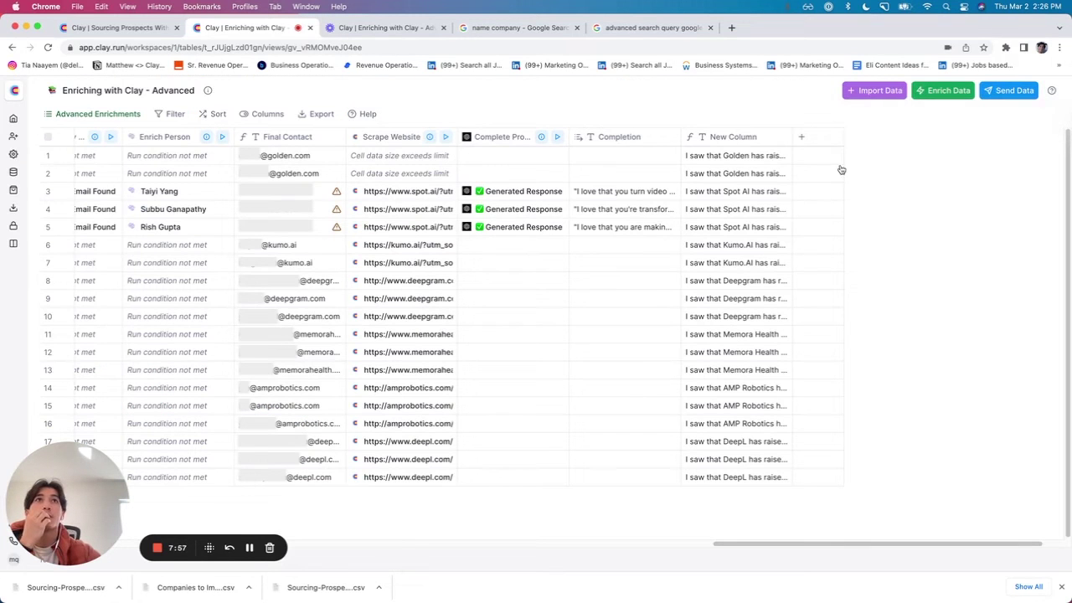
scroll(795, 137, "right", 2)
scroll(921, 252, "right", 3)
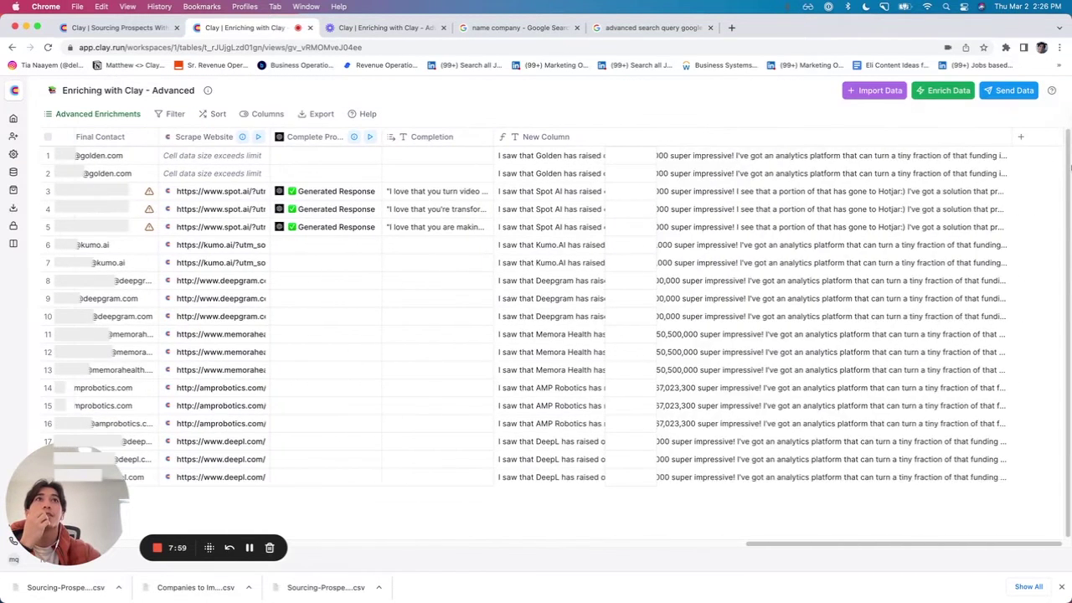
scroll(754, 218, "left", 4)
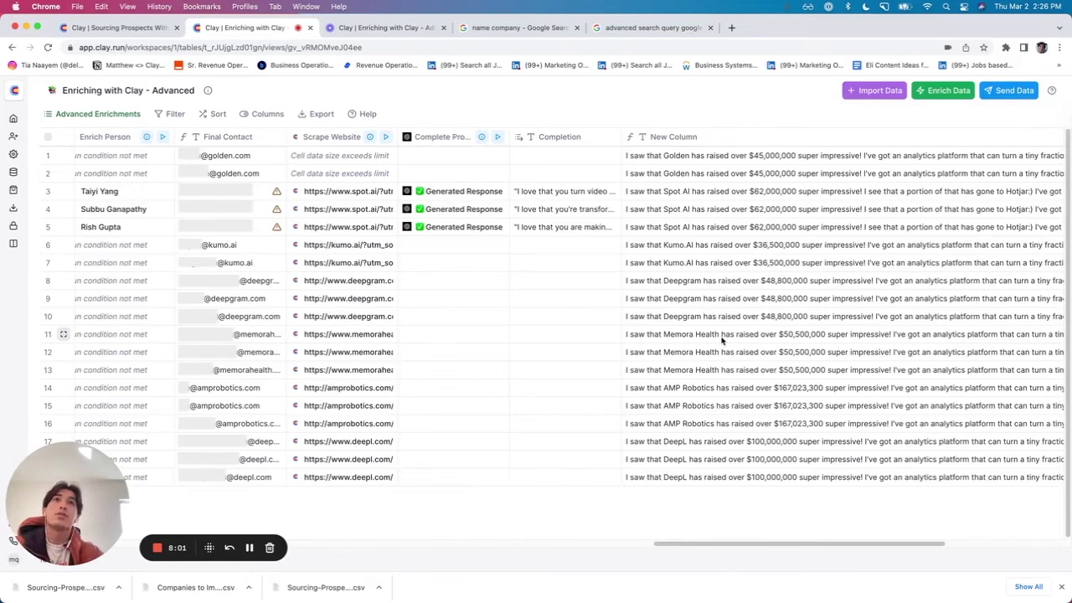
scroll(720, 338, "right", 5)
- Read the full generated messages in rows 5 and 10 of the last column
left_click(781, 231)
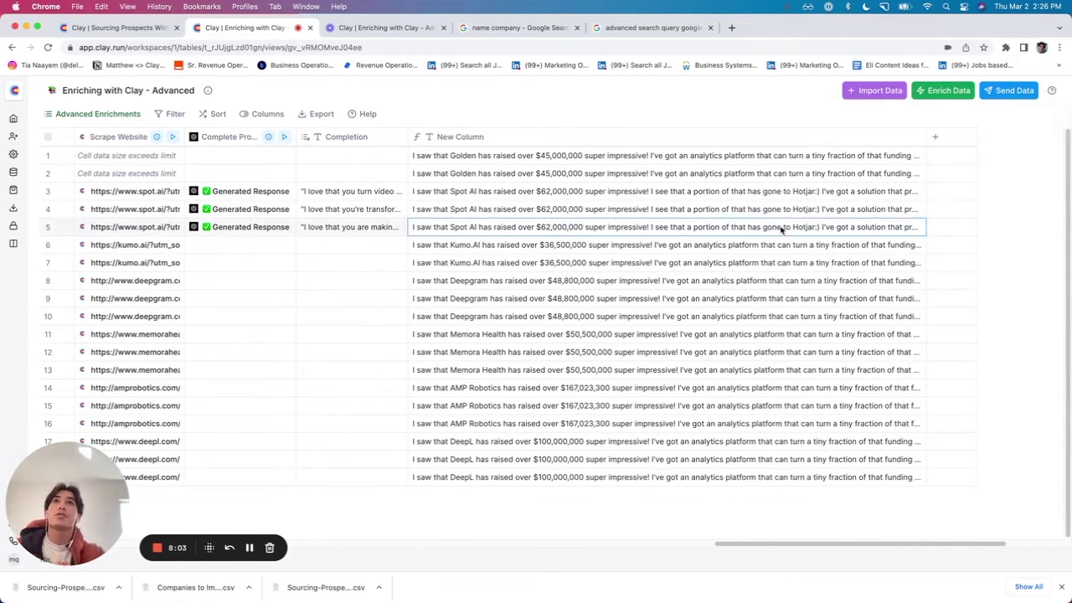
double_click(781, 228)
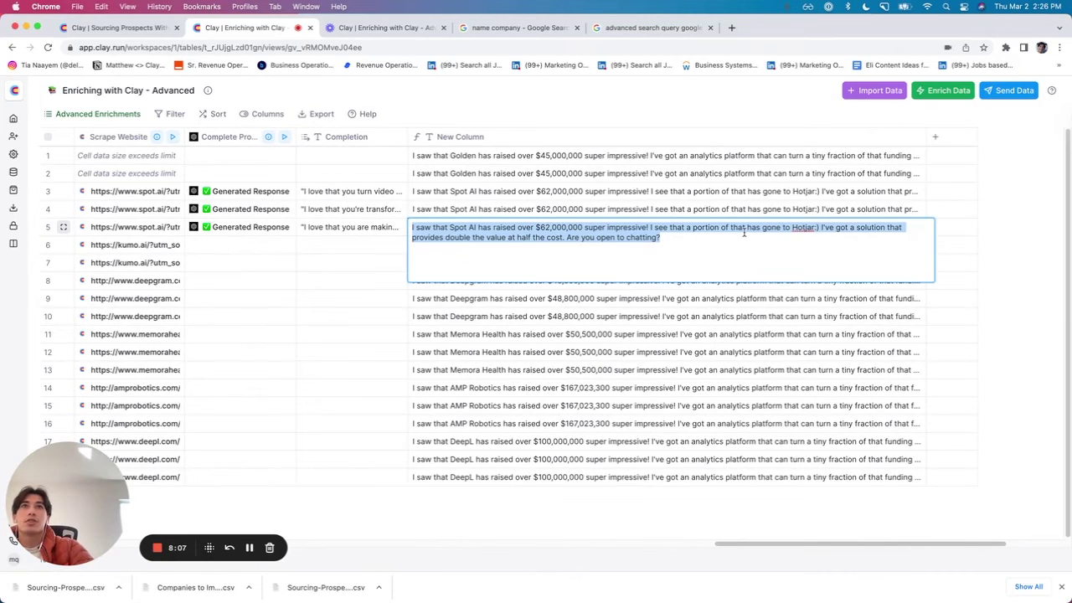
left_click(711, 319)
double_click(669, 325)
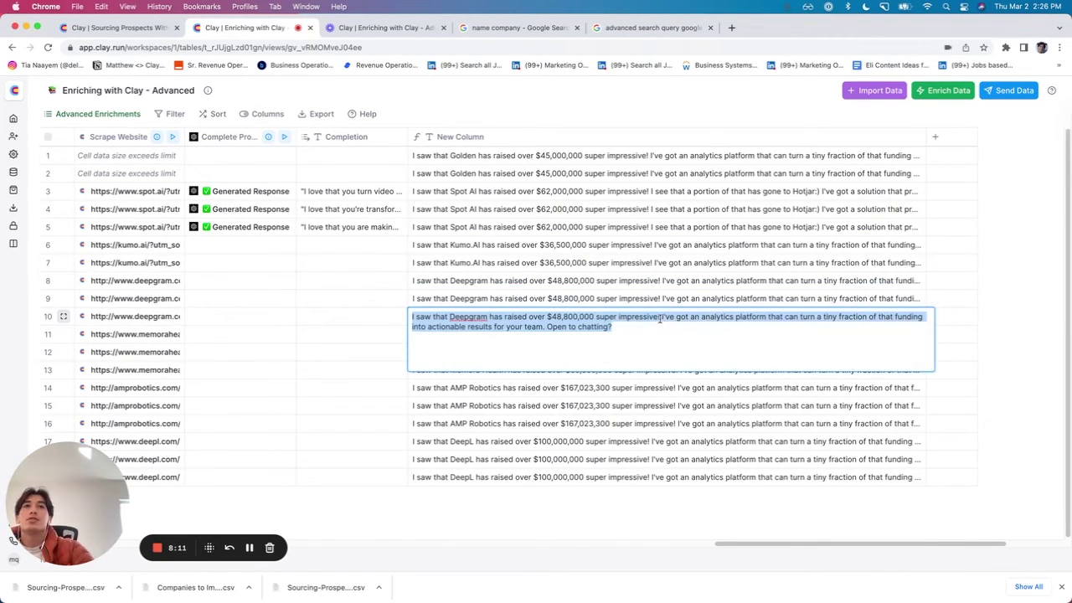
left_click(1028, 284)
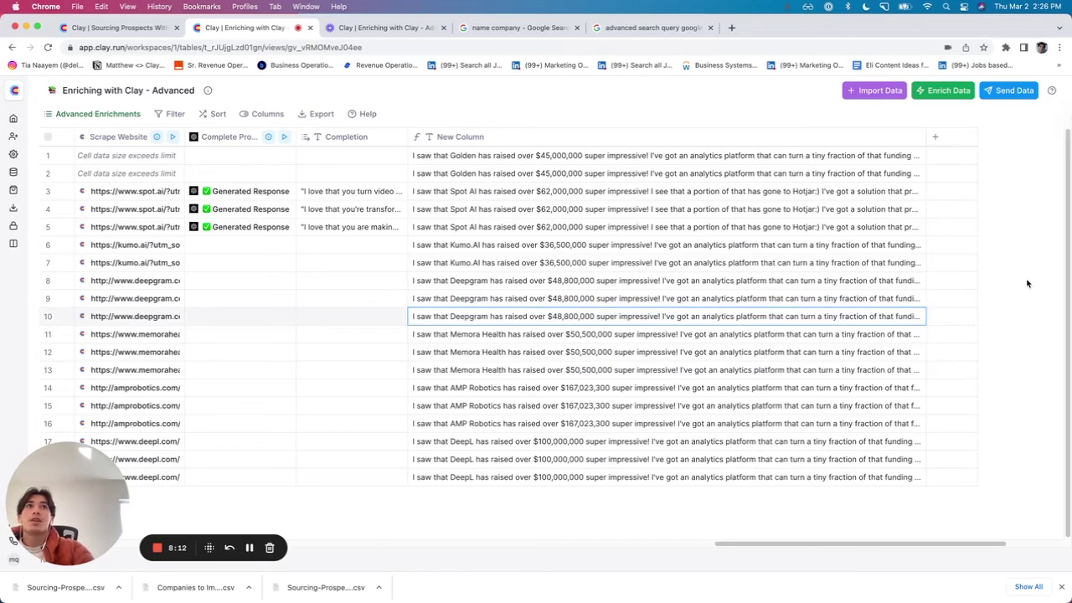
- Rename the generated message column to "Merge Field"
left_click(481, 138)
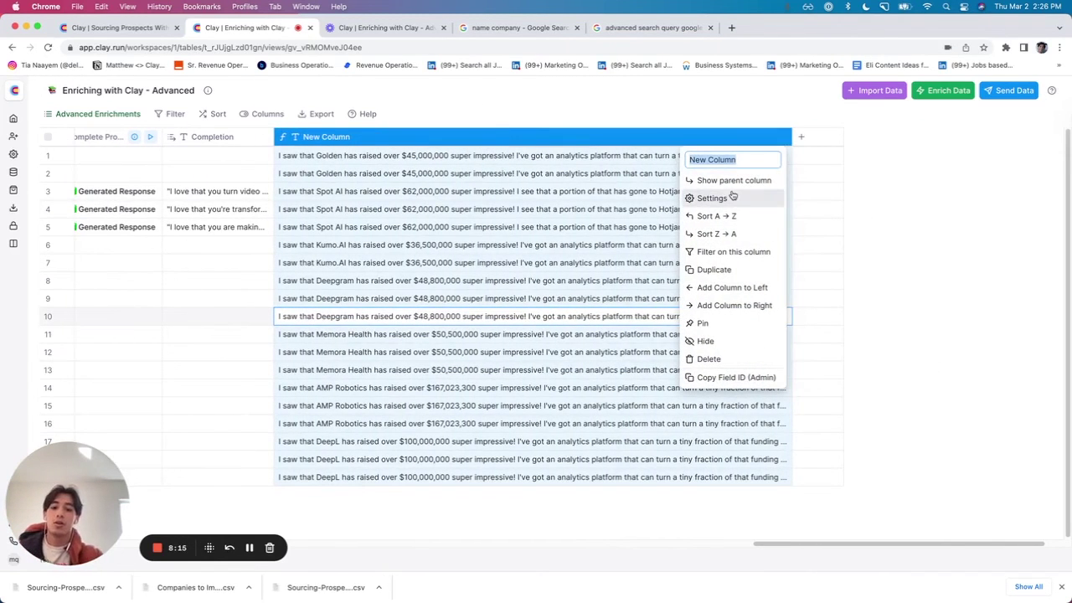
type("Merge Field")
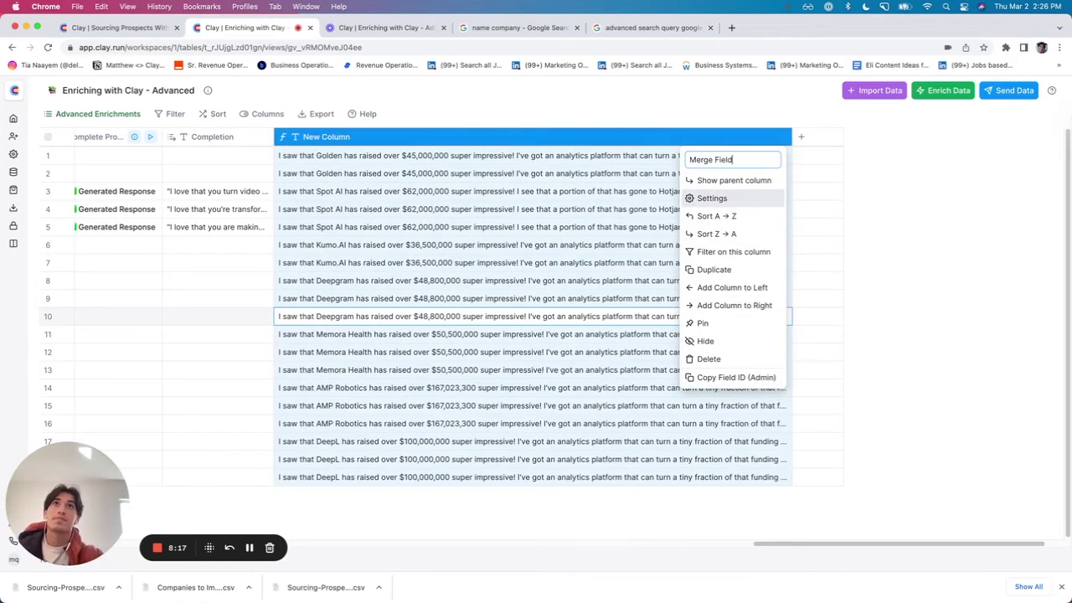
key("Return")
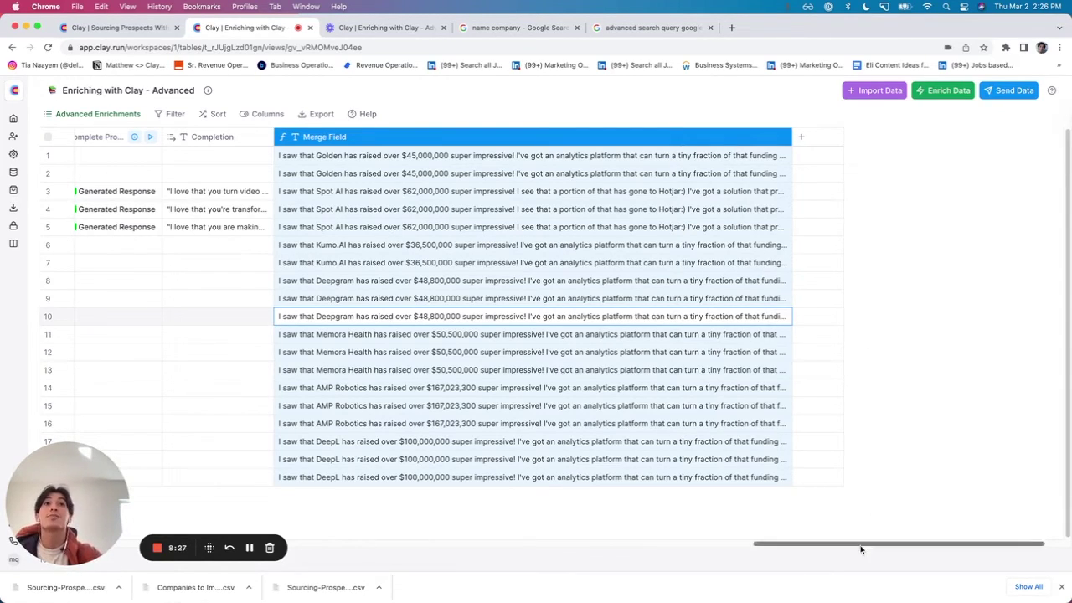
- Review the enriched table from the company data through the contact columns to Merge Field, and read the full message in row 8
left_click_drag(861, 546, 144, 424)
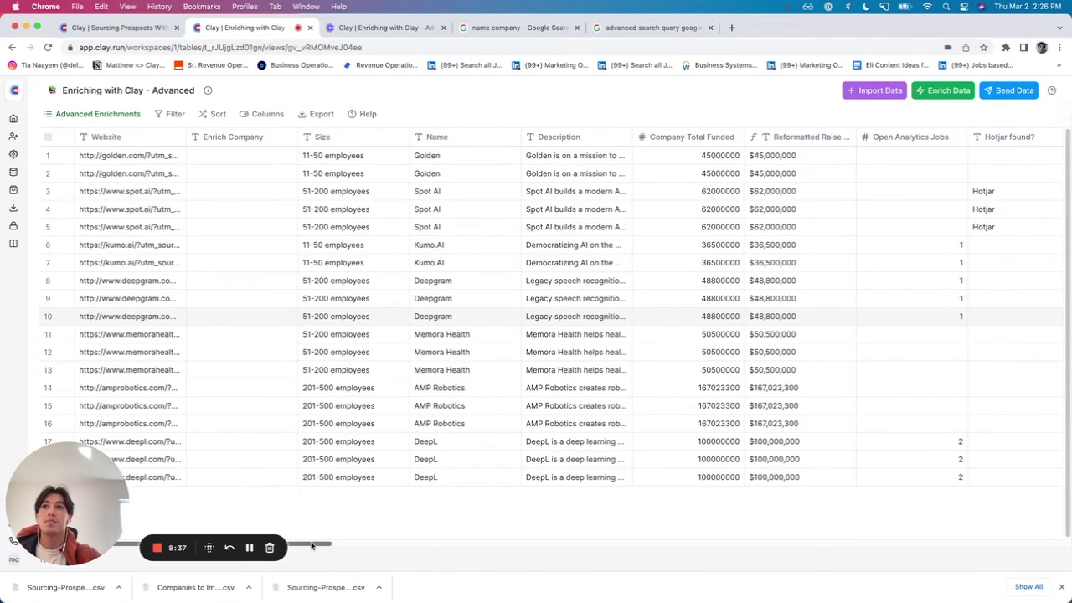
left_click_drag(304, 544, 626, 541)
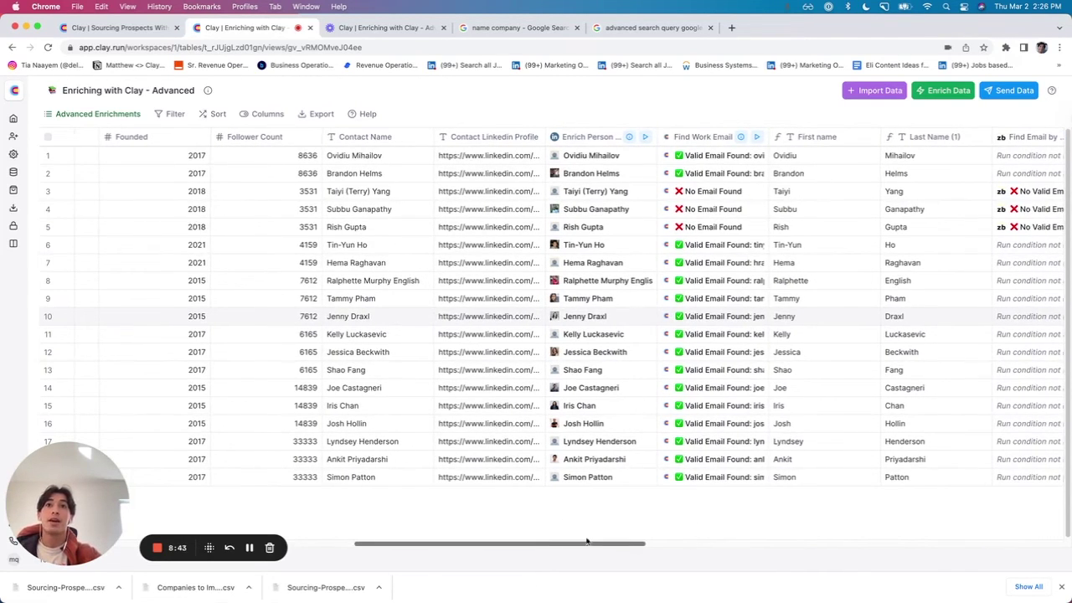
left_click_drag(554, 540, 880, 541)
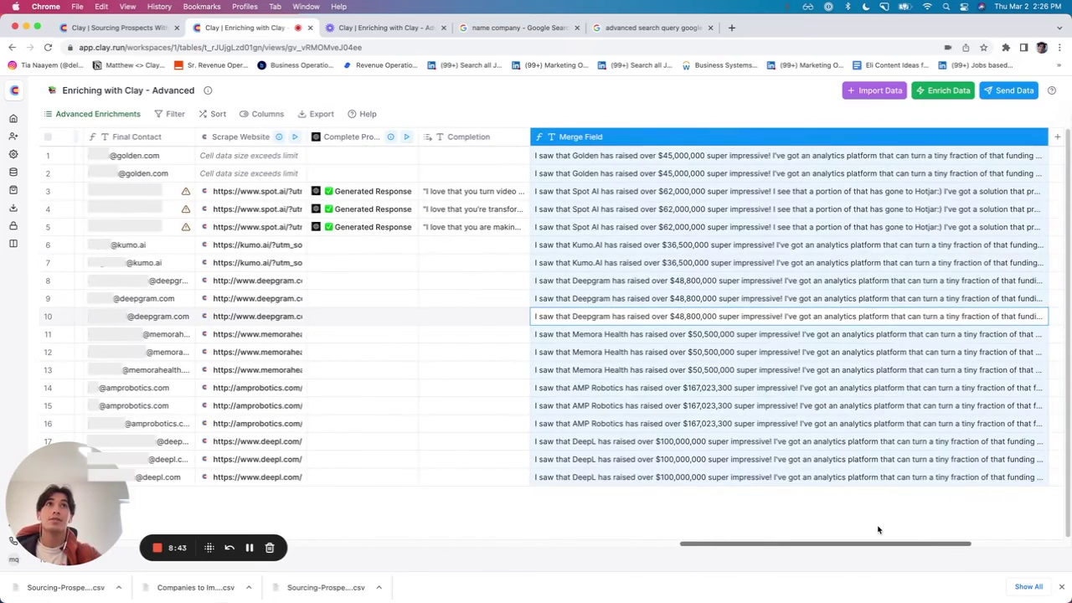
left_click(666, 282)
double_click(666, 283)
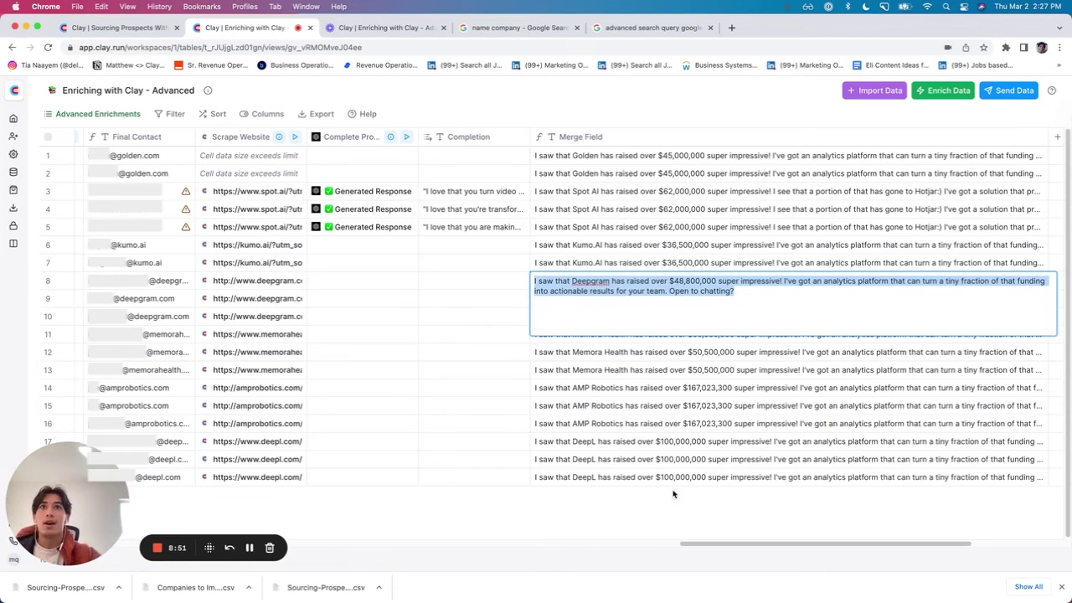
left_click(675, 526)
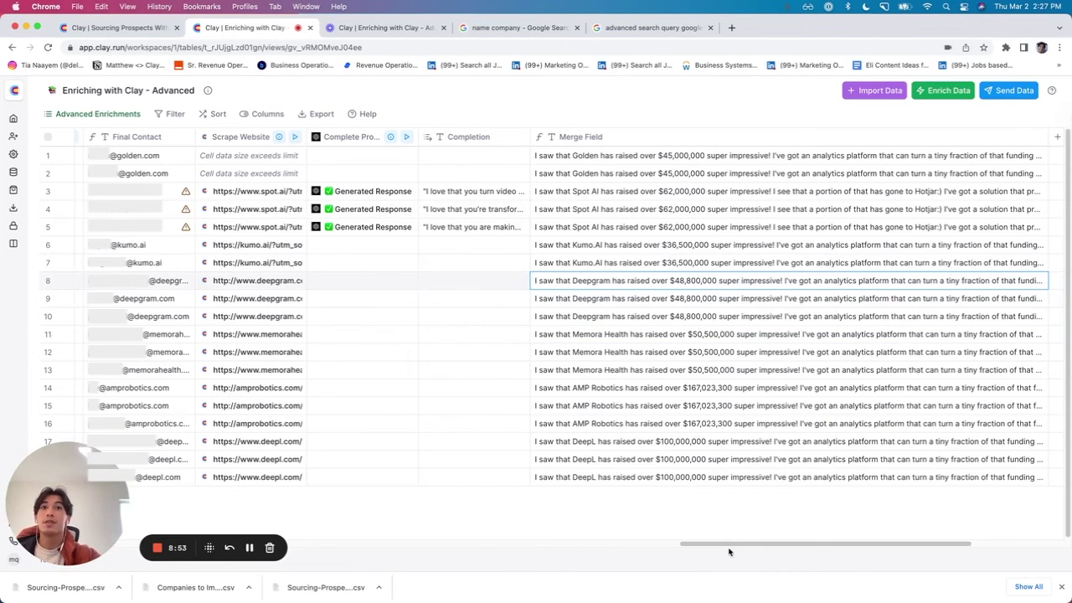
left_click_drag(732, 547, 881, 425)
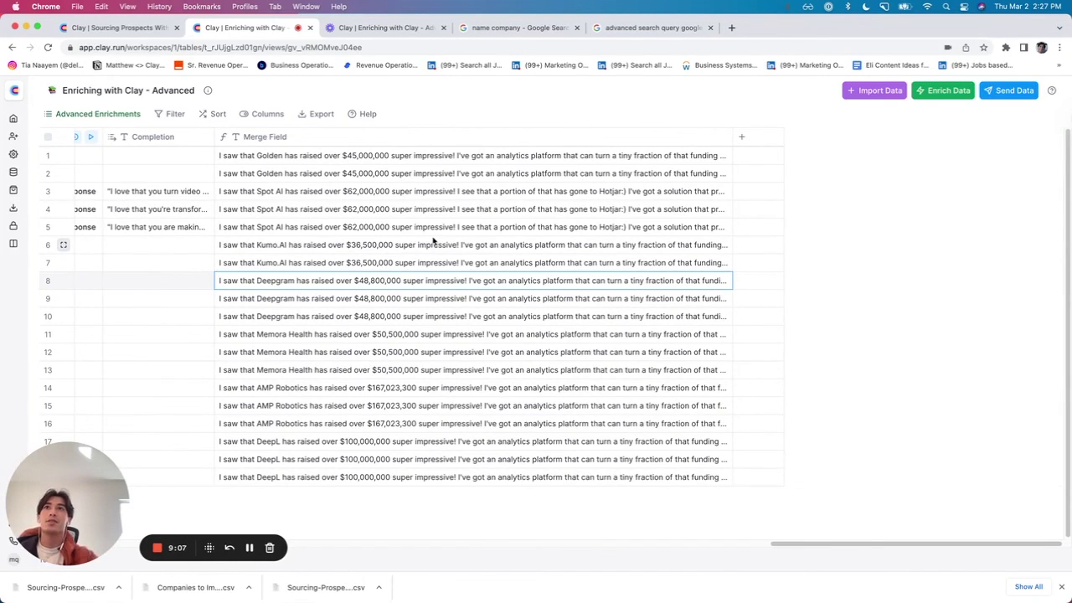
left_click(460, 300)
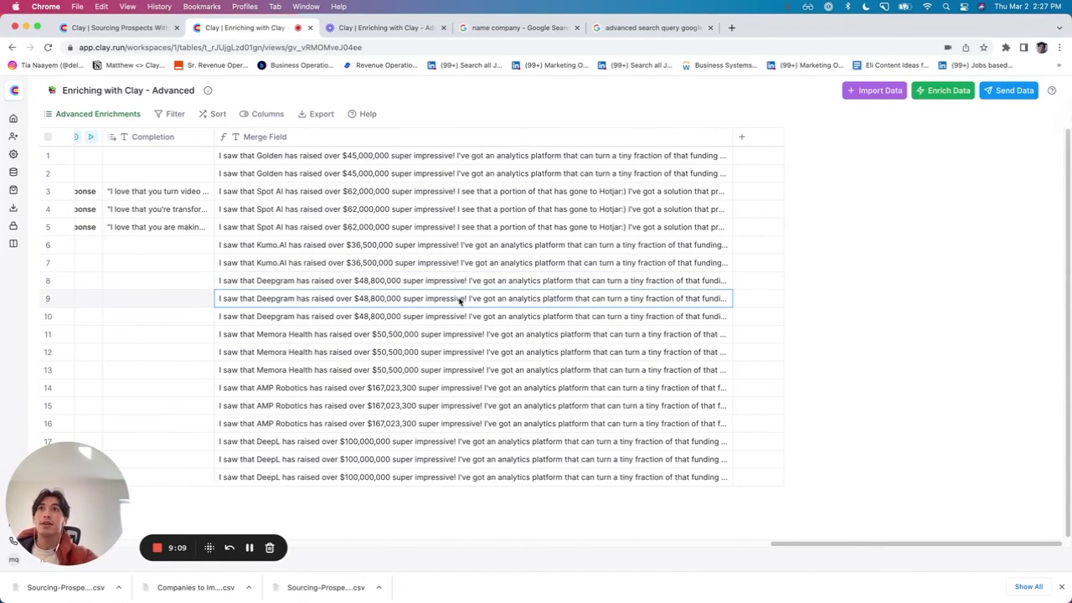